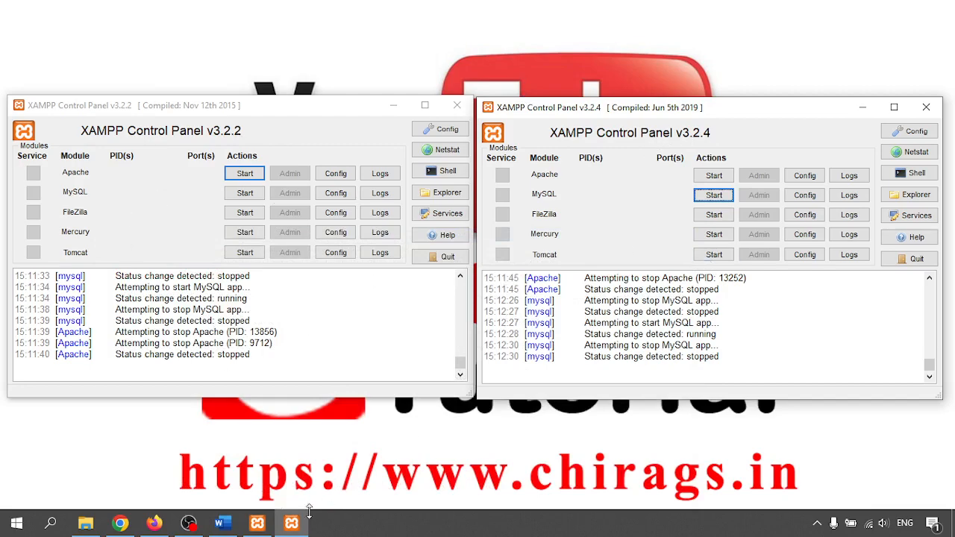
# - Bring the Word tutorial forward and highlight the example master and slave server IP addresses
pyautogui.click(220, 527)
pyautogui.scroll(-5, 279, 273)
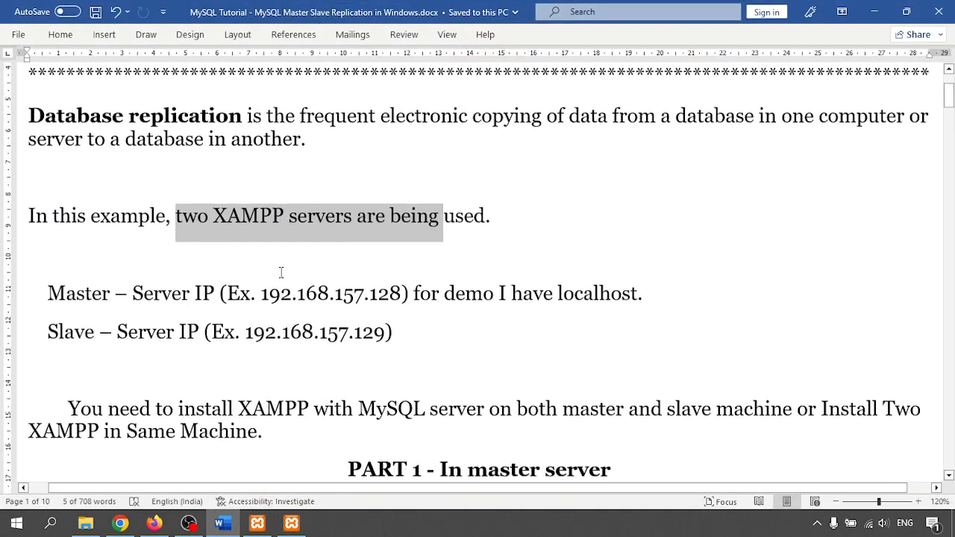
pyautogui.click(329, 267)
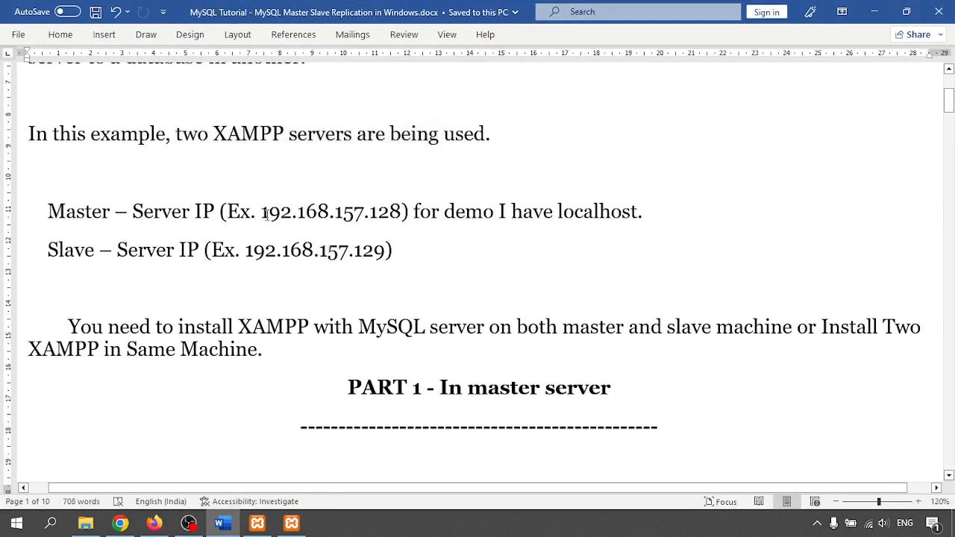
pyautogui.moveTo(262, 212); pyautogui.dragTo(403, 212)
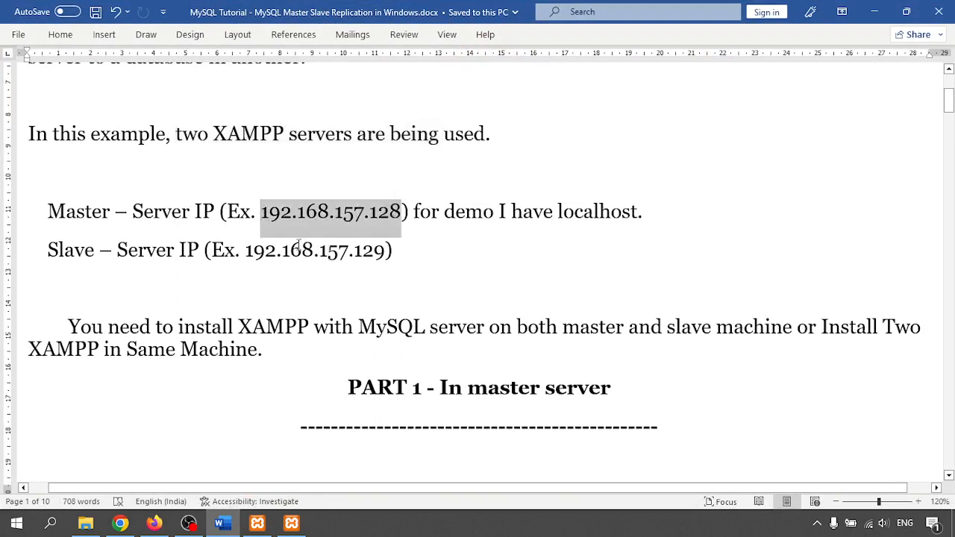
pyautogui.moveTo(246, 251); pyautogui.dragTo(385, 251)
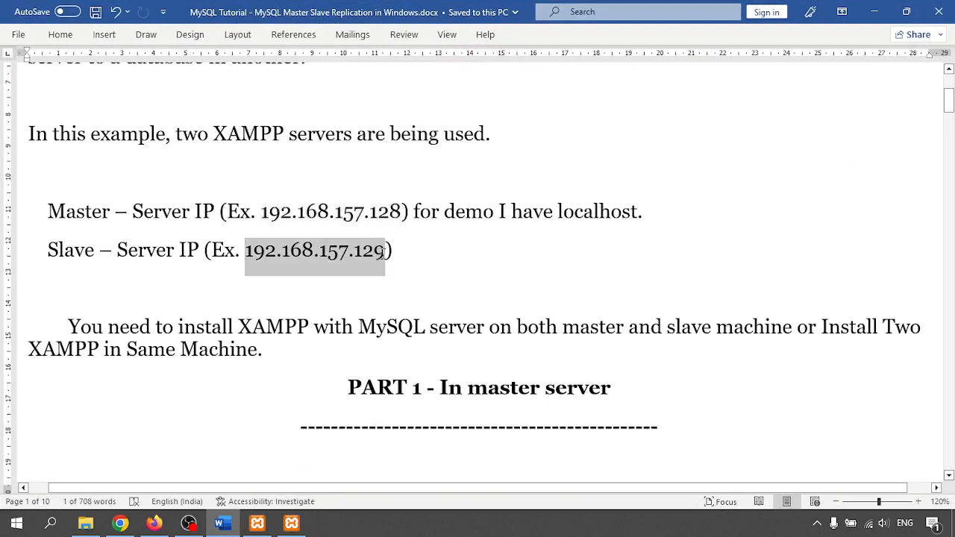
pyautogui.click(445, 261)
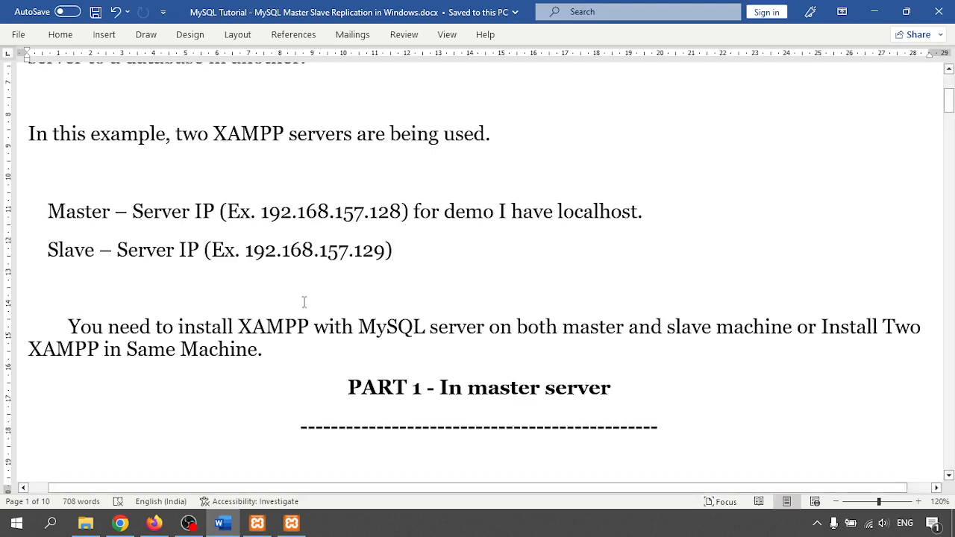
pyautogui.scroll(-3, 304, 302)
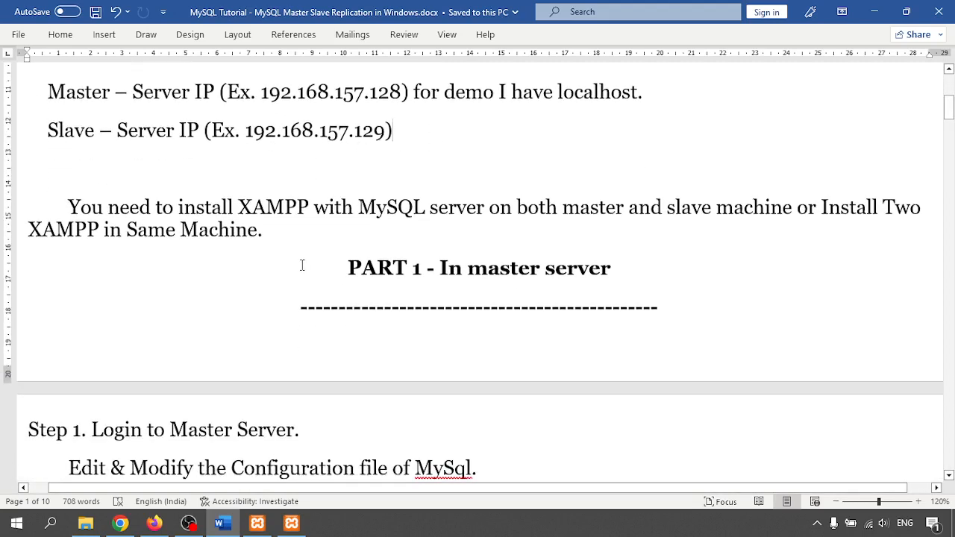
# - Scroll the tutorial to Step 1's Master Server section
pyautogui.scroll(-5, 303, 266)
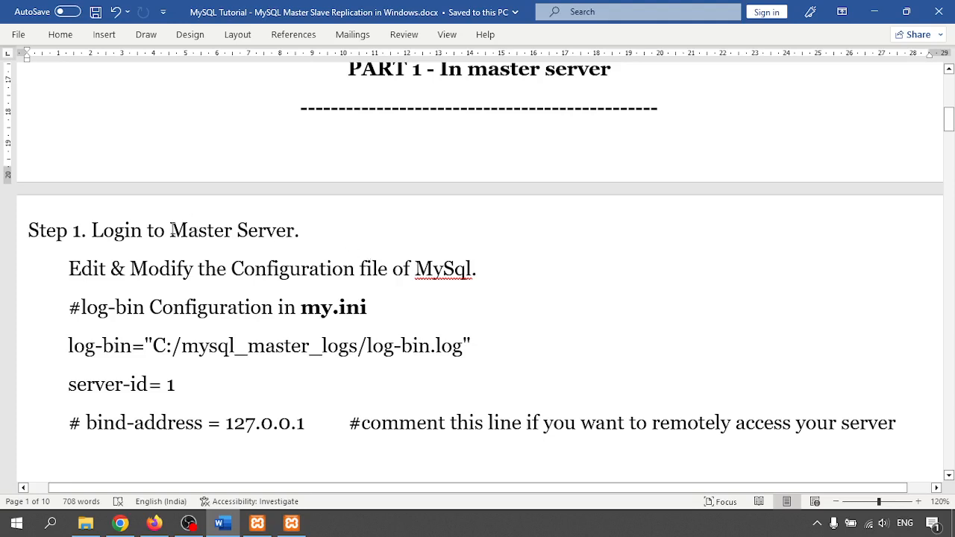
pyautogui.moveTo(171, 229); pyautogui.dragTo(294, 231)
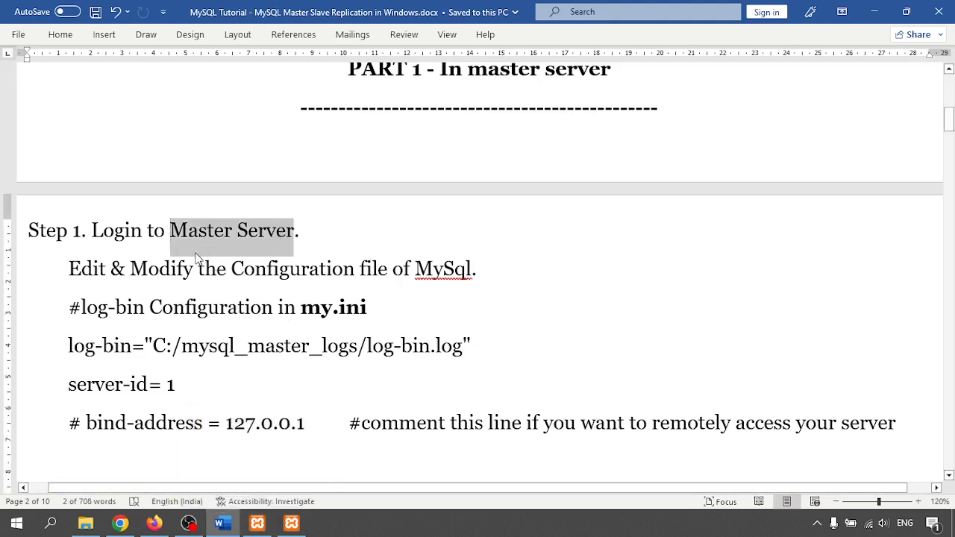
pyautogui.click(220, 307)
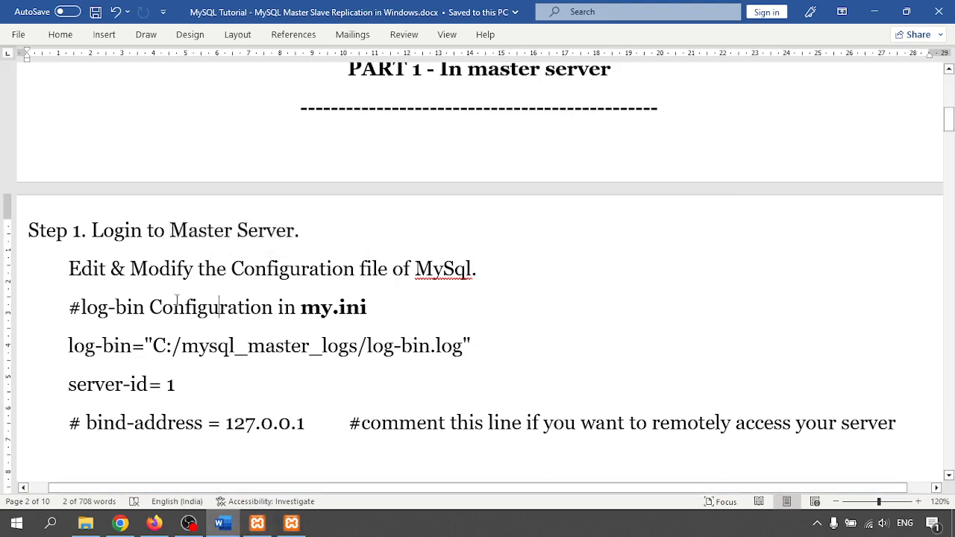
pyautogui.scroll(-1, 205, 311)
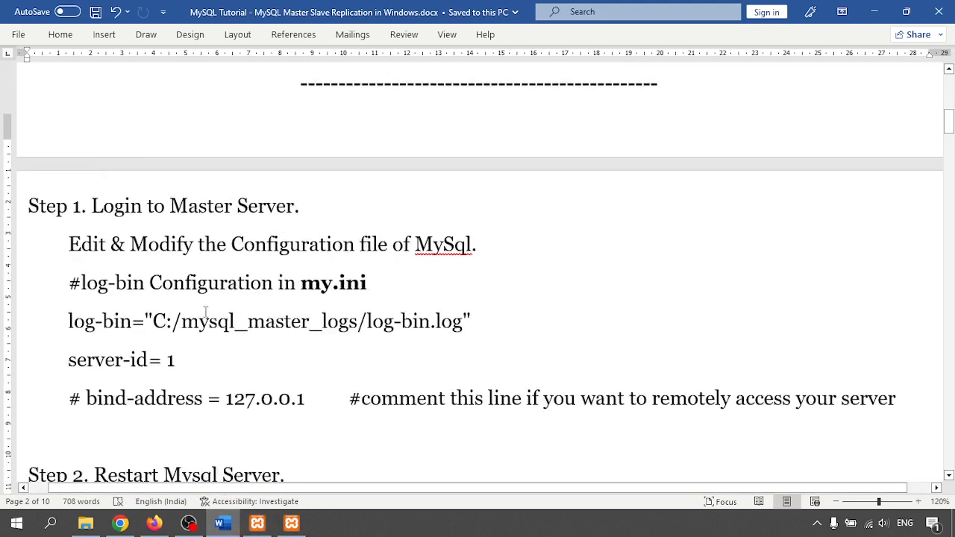
pyautogui.scroll(-2, 206, 312)
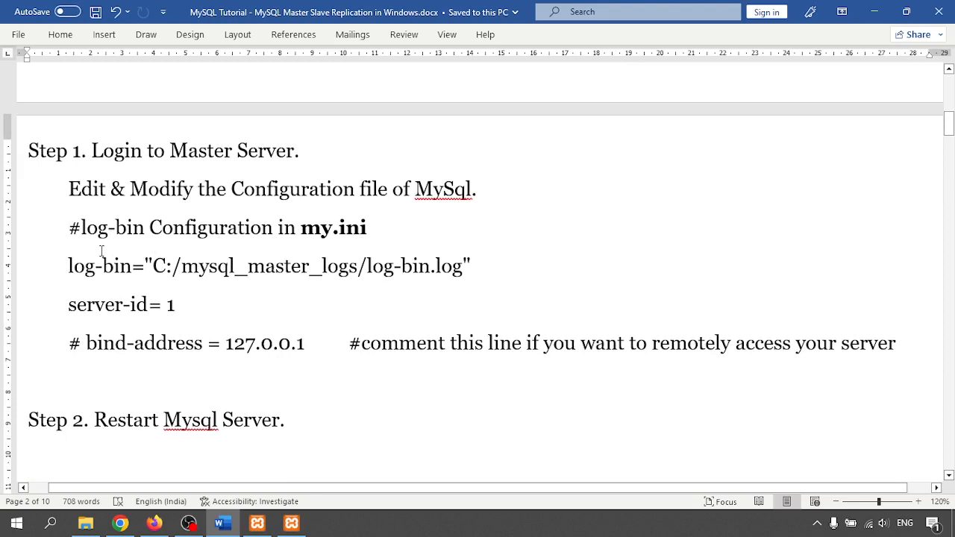
# - Copy the folder name mysql_master_logs from Step 1's log-bin path line
pyautogui.moveTo(88, 266); pyautogui.dragTo(464, 266)
pyautogui.click(310, 269)
pyautogui.moveTo(183, 266); pyautogui.dragTo(357, 272)
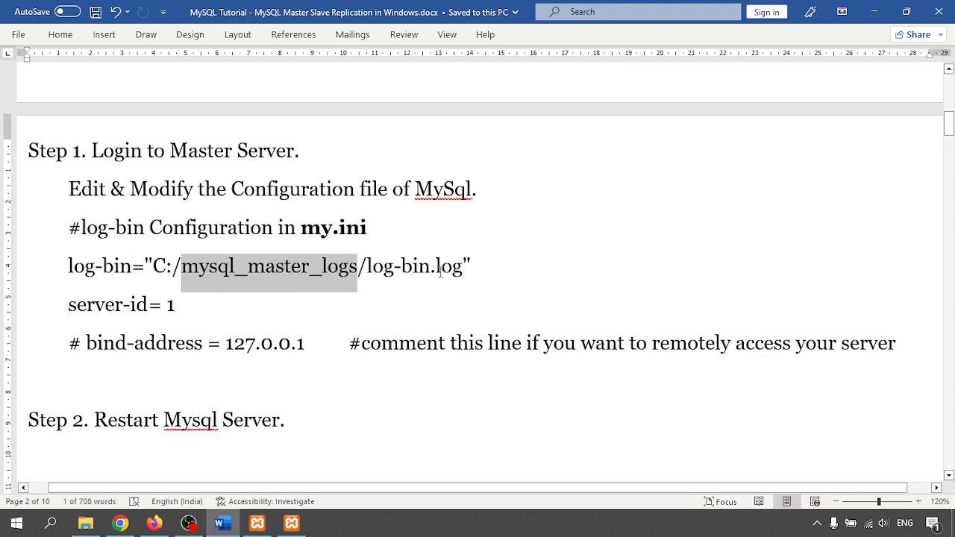
pyautogui.hotkey('ctrl', 'c')
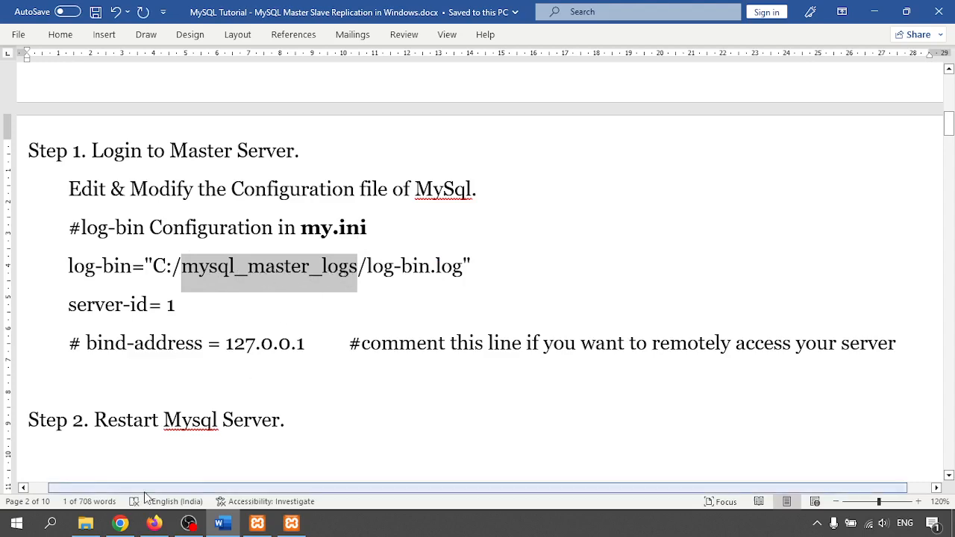
pyautogui.click(85, 523)
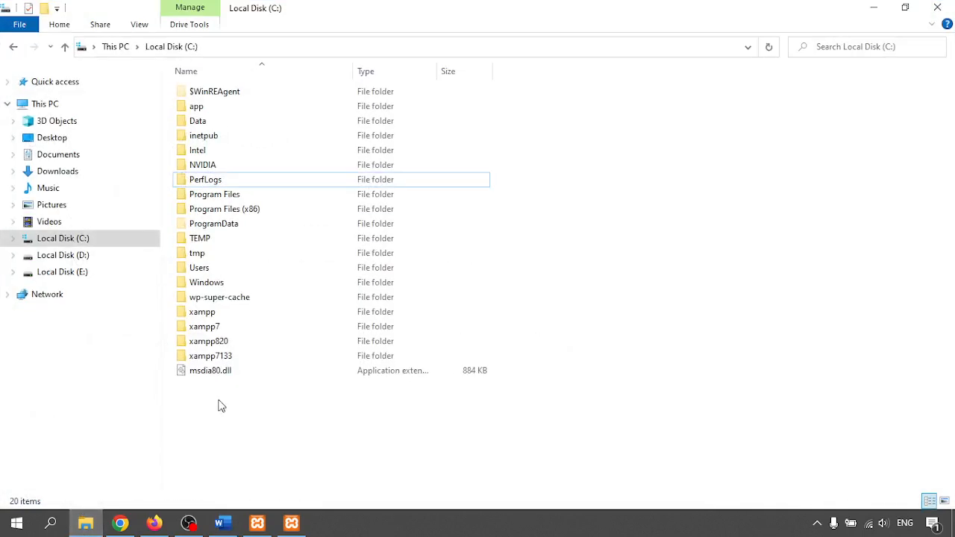
# - Create a new folder named mysql_master_logs on Local Disk (C:) and open it
pyautogui.rightClick(235, 446)
pyautogui.moveTo(291, 415)
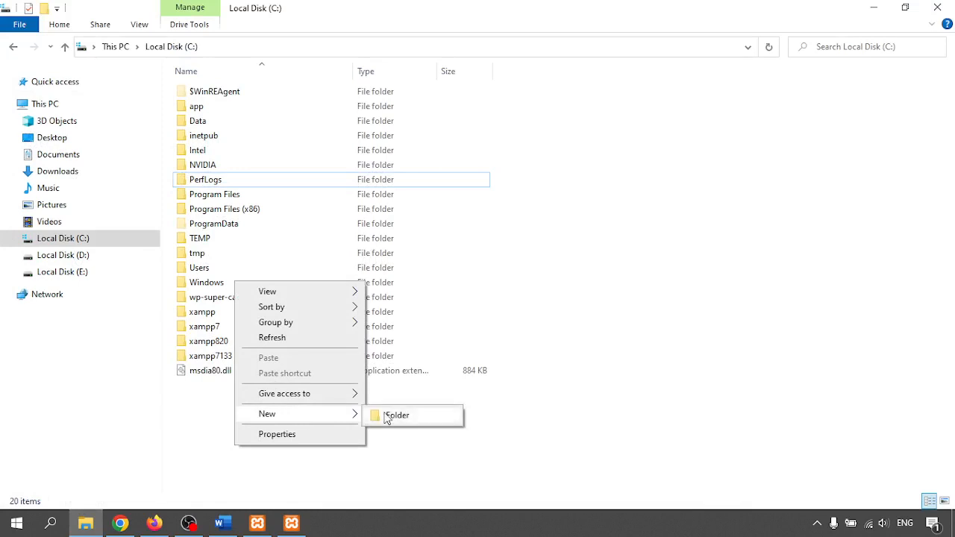
pyautogui.click(387, 416)
pyautogui.hotkey('ctrl', 'v')
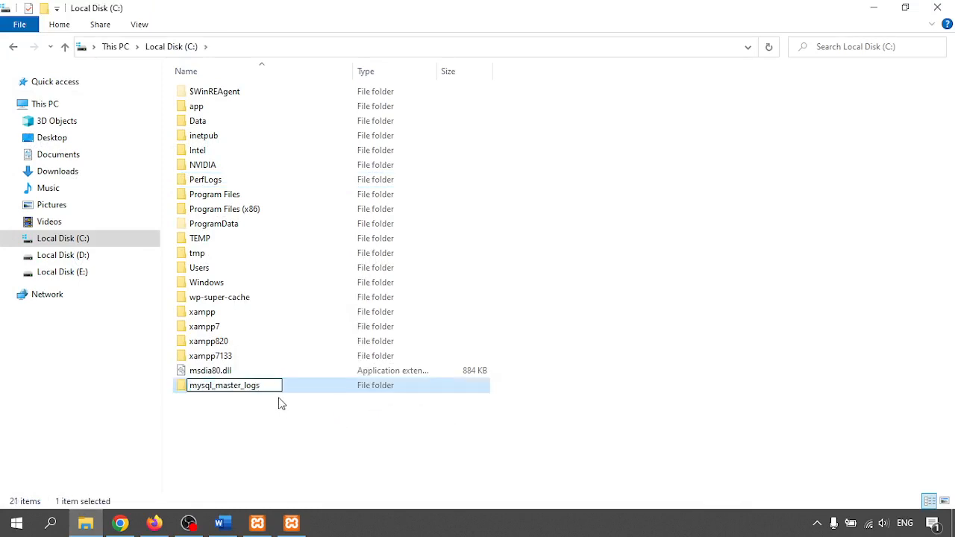
pyautogui.press('Return')
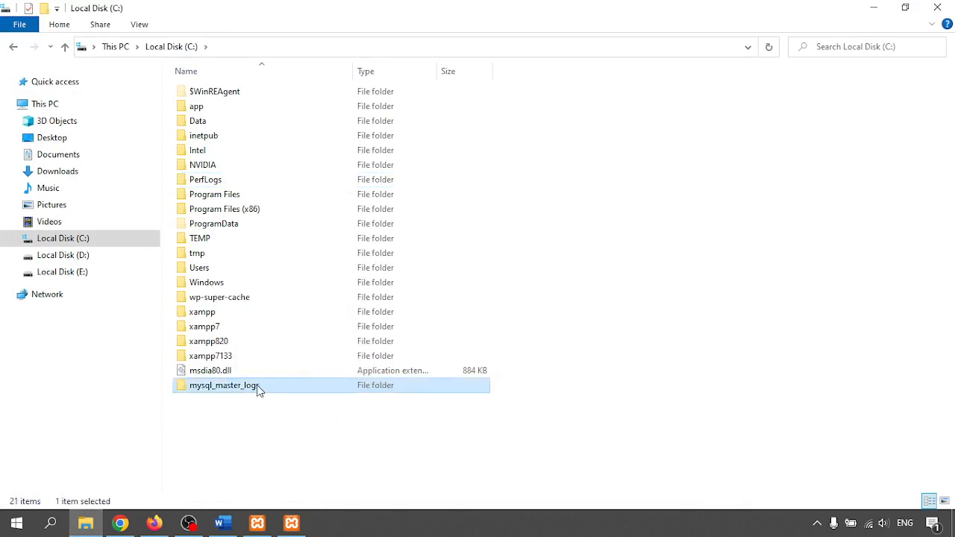
pyautogui.doubleClick(258, 388)
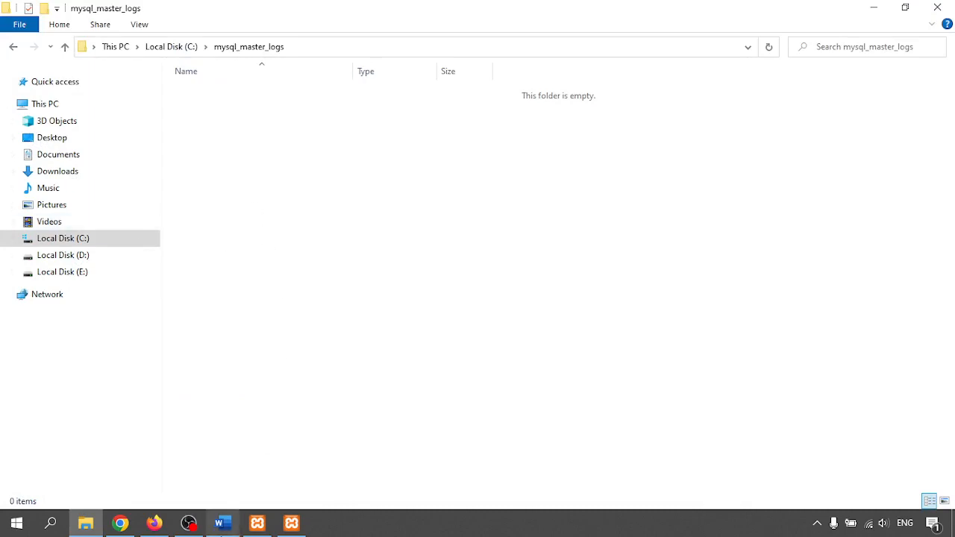
pyautogui.click(256, 523)
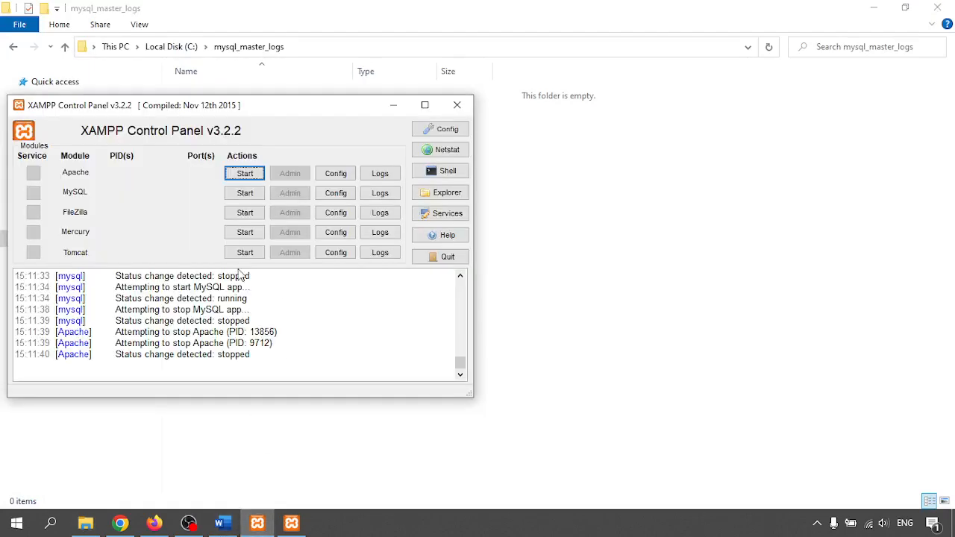
# - Copy the whole log-bin path line from Step 1 of the Word tutorial
pyautogui.click(223, 524)
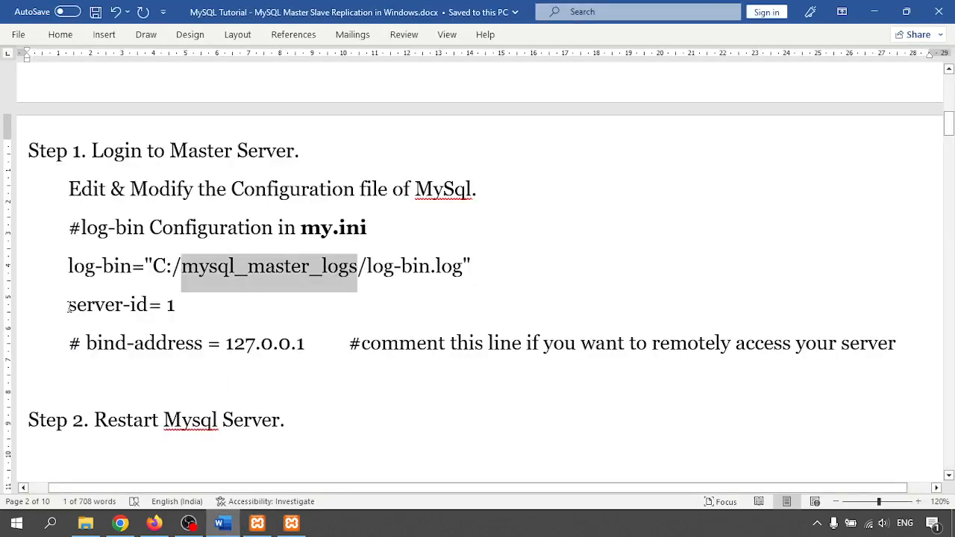
pyautogui.moveTo(68, 307); pyautogui.dragTo(190, 308)
pyautogui.click(174, 269)
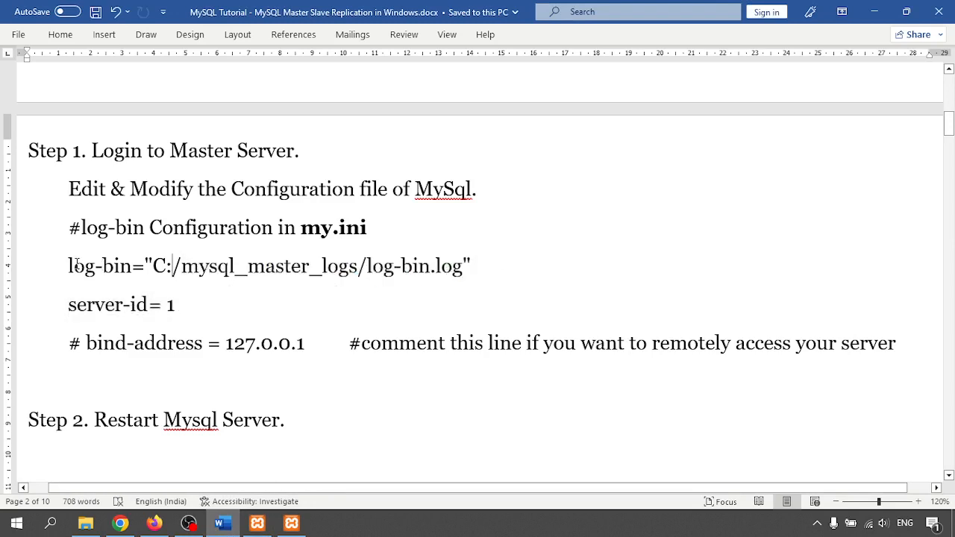
pyautogui.moveTo(70, 266); pyautogui.dragTo(471, 269)
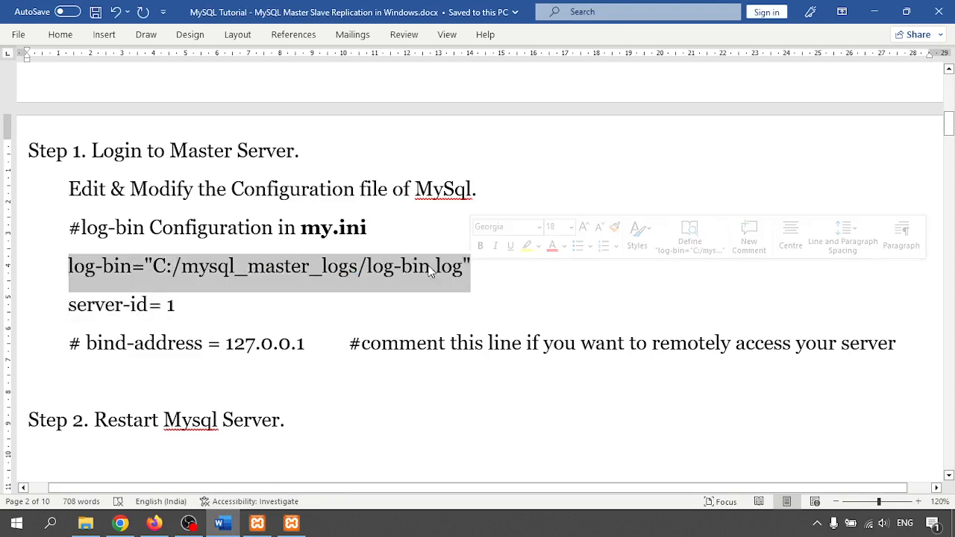
pyautogui.rightClick(471, 270)
pyautogui.click(465, 288)
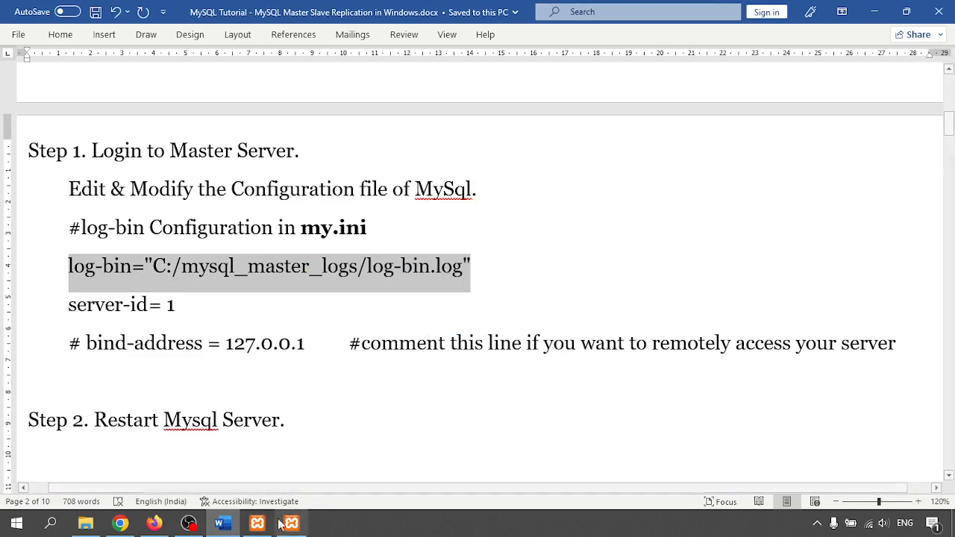
# - Open MySQL's my.ini from the XAMPP Control Panel Config menu
pyautogui.click(258, 523)
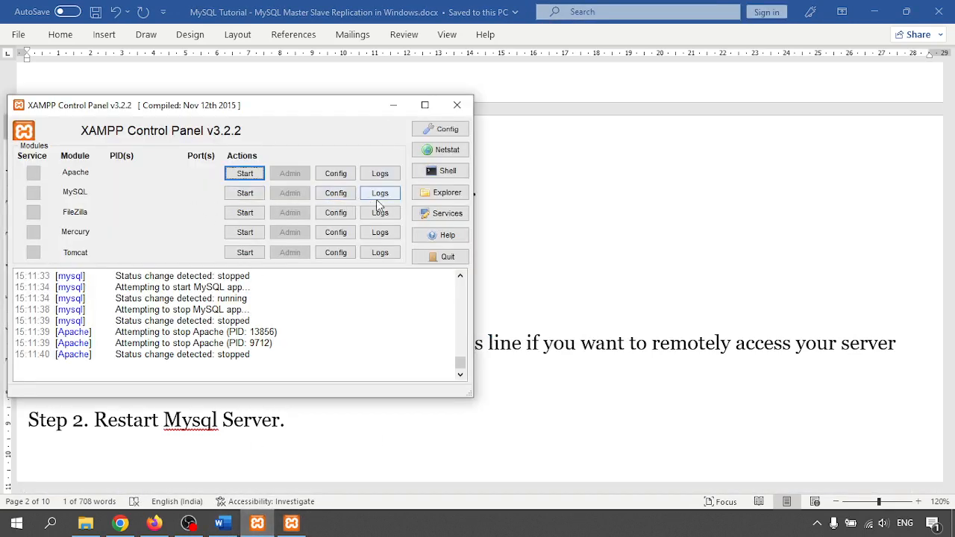
pyautogui.click(343, 199)
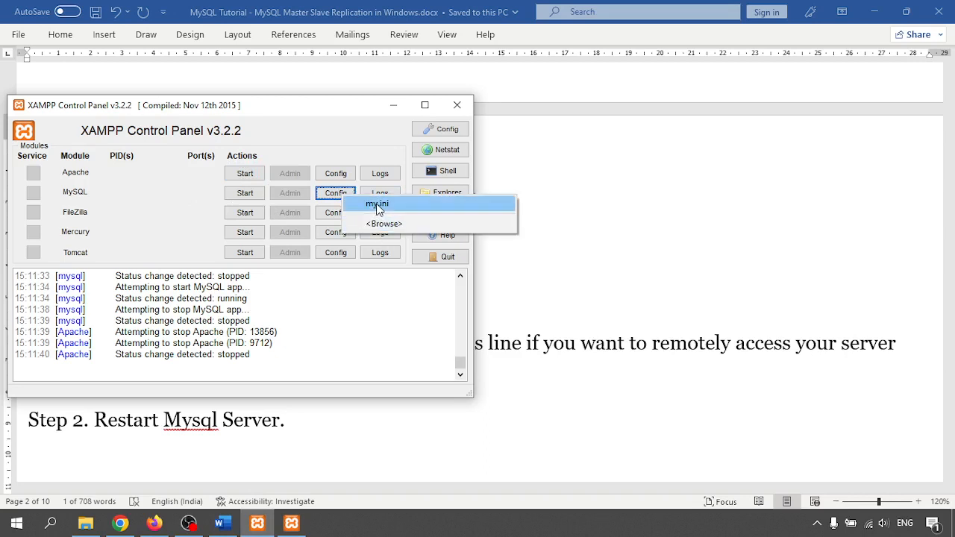
pyautogui.click(378, 206)
# - Maximize Notepad and find the log-bin setting in my.ini
pyautogui.click(915, 48)
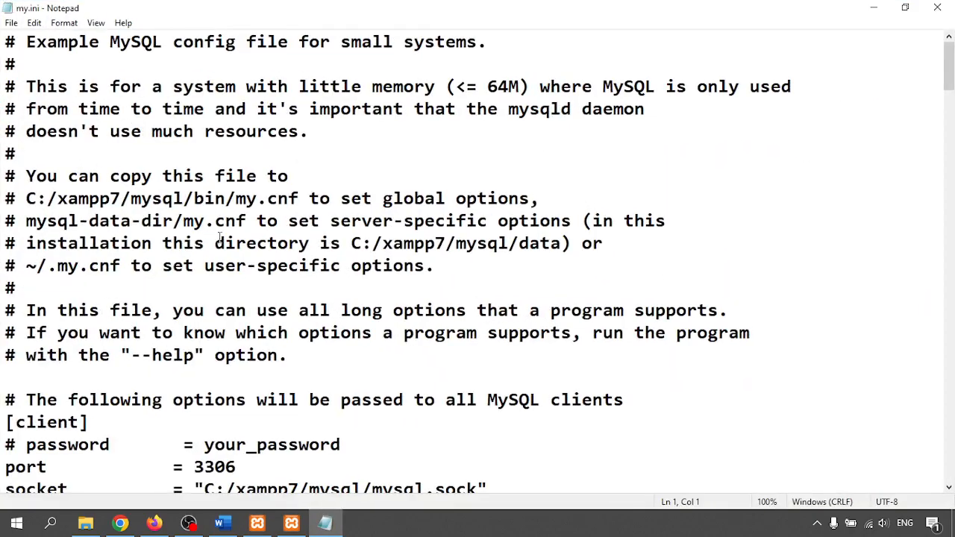
pyautogui.scroll(-8, 224, 243)
pyautogui.click(240, 243)
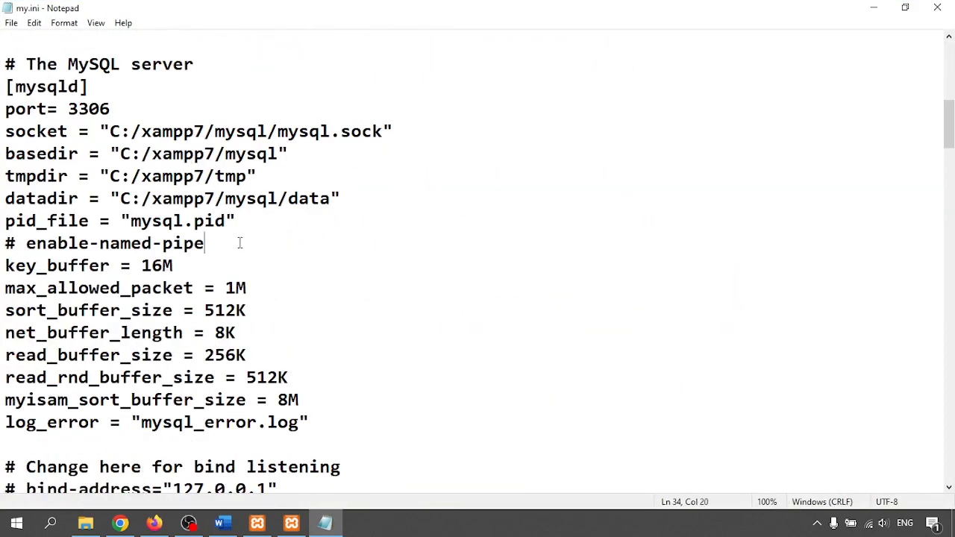
pyautogui.hotkey('ctrl', 'f')
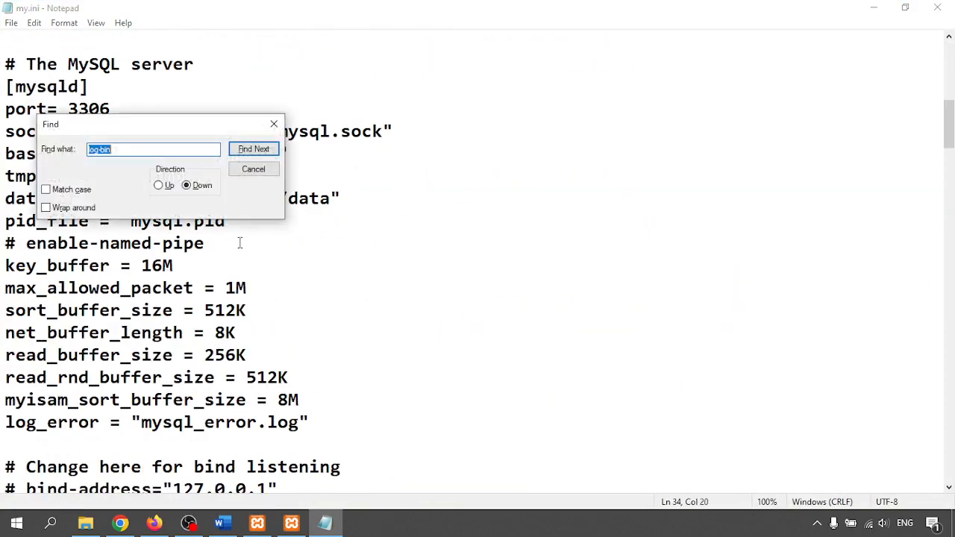
pyautogui.click(253, 150)
pyautogui.click(274, 124)
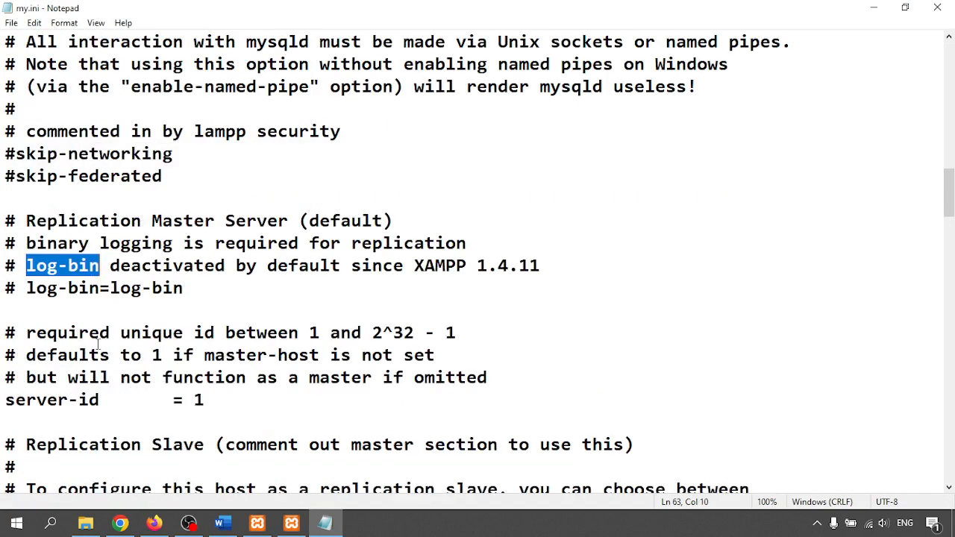
# - Add log-bin="C:/mysql_master_logs/log-bin.log" below the commented # log-bin=log-bin line
pyautogui.moveTo(18, 288); pyautogui.dragTo(3, 288)
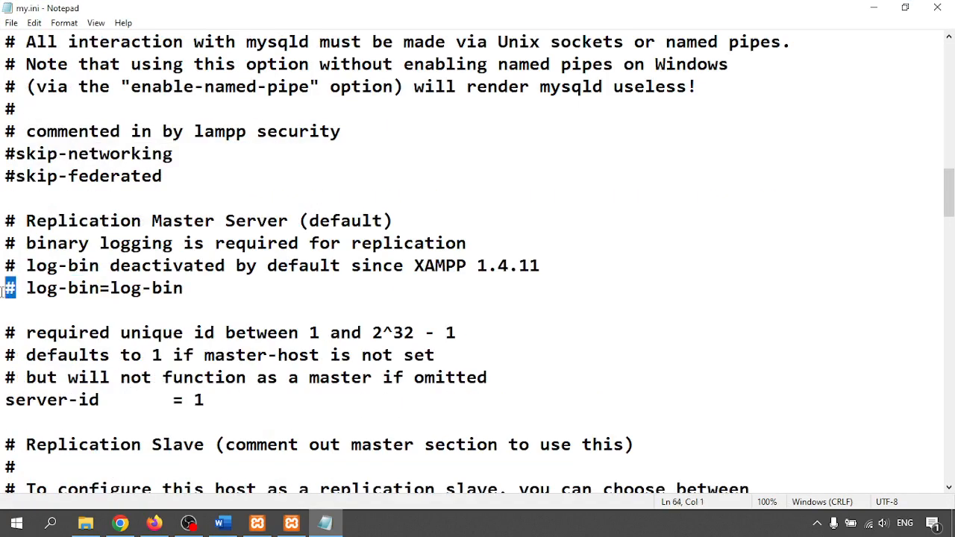
pyautogui.click(26, 288)
pyautogui.click(191, 291)
pyautogui.press('Return')
pyautogui.hotkey('ctrl', 'v')
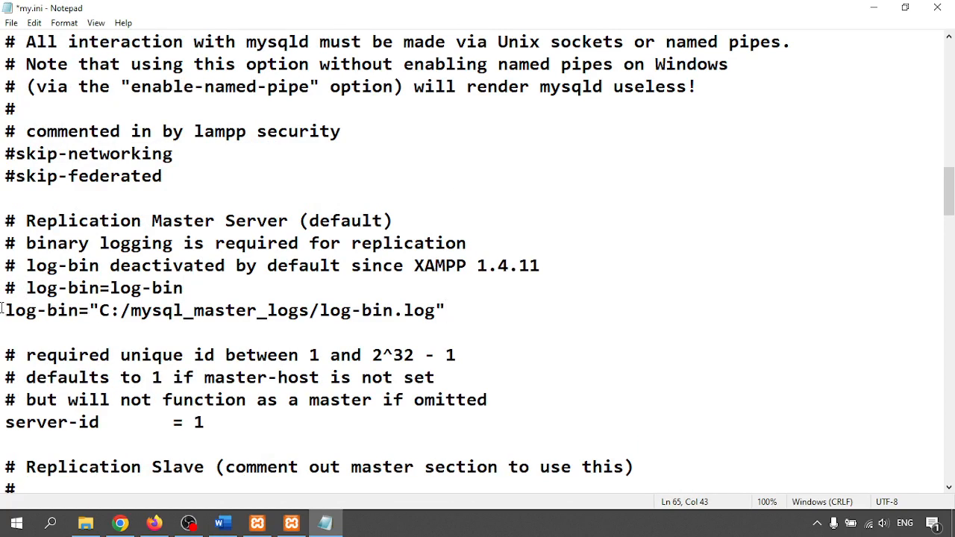
pyautogui.moveTo(131, 311); pyautogui.dragTo(497, 318)
pyautogui.click(86, 522)
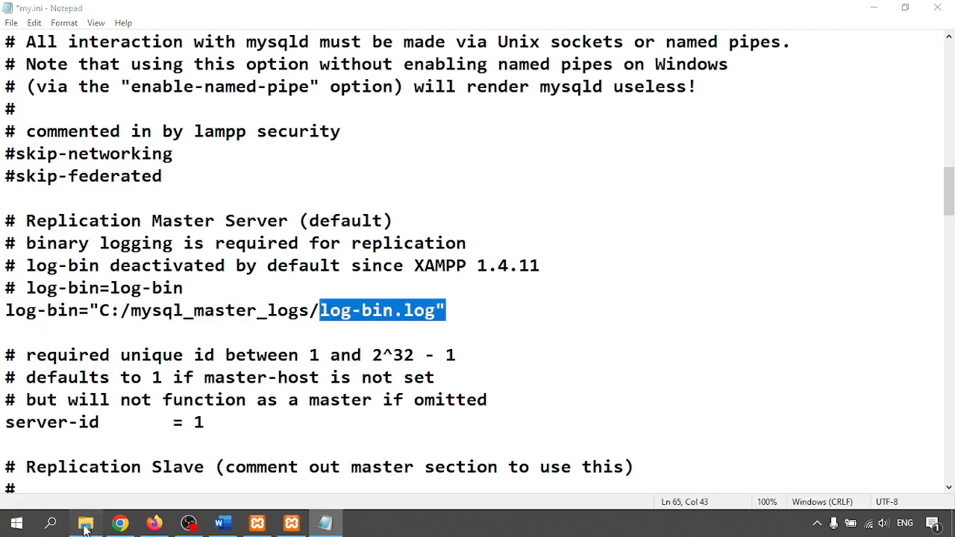
pyautogui.click(870, 8)
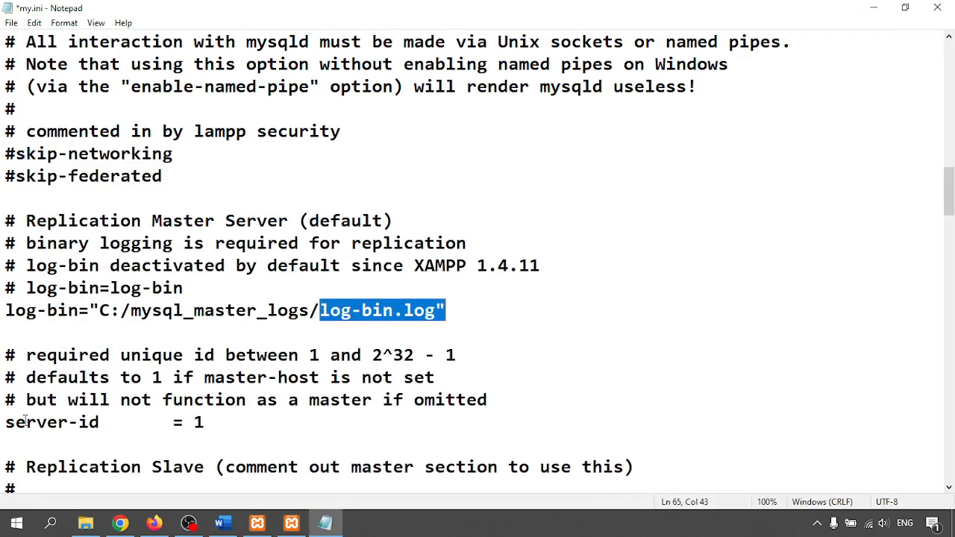
# - Confirm server-id = 1 in my.ini and minimize Notepad
pyautogui.moveTo(25, 423); pyautogui.dragTo(264, 415)
pyautogui.click(198, 422)
pyautogui.click(264, 414)
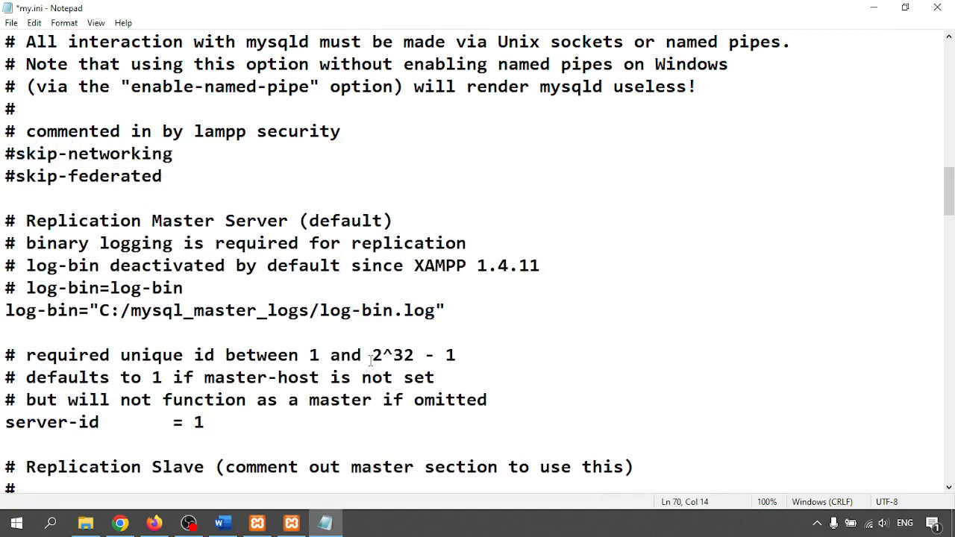
pyautogui.click(875, 8)
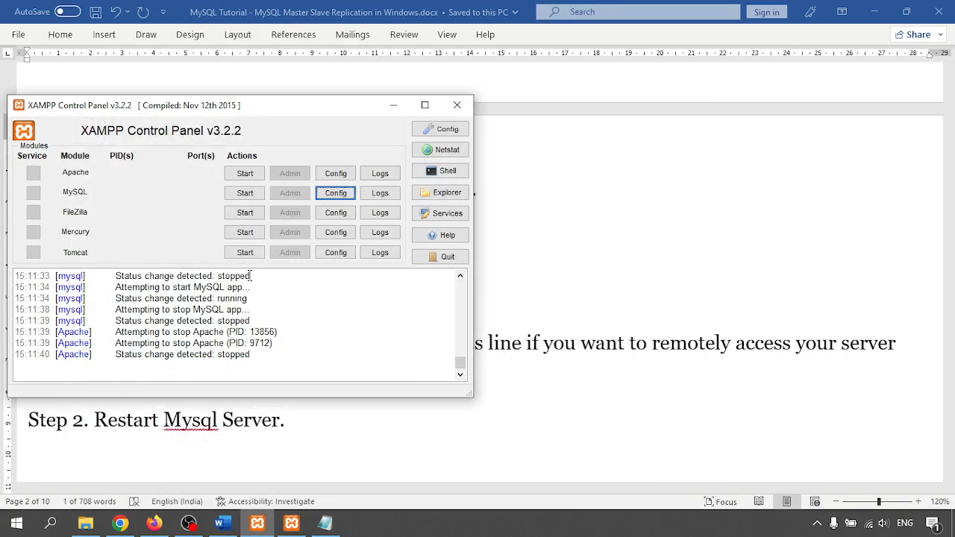
# - Save and close my.ini, then start MySQL in XAMPP so it runs on port 3306
pyautogui.click(325, 525)
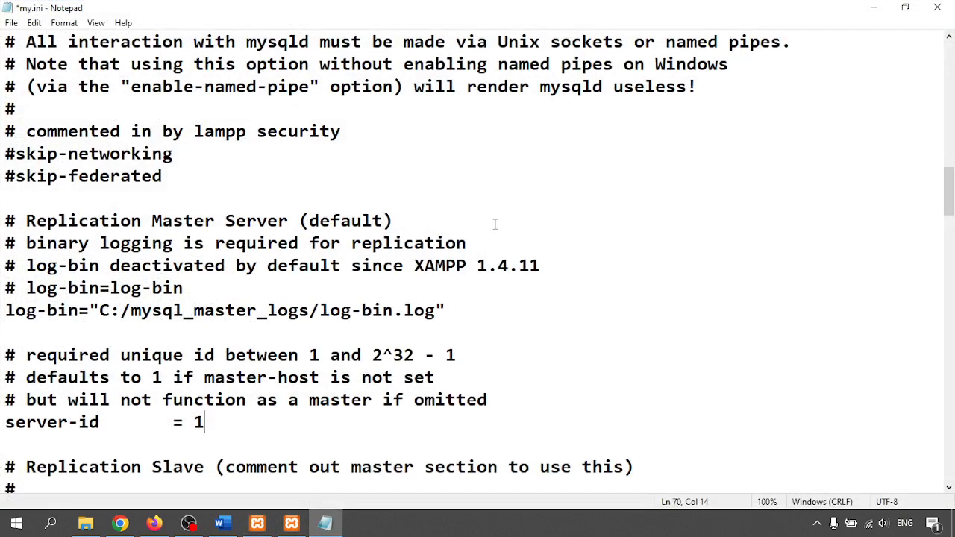
pyautogui.click(494, 224)
pyautogui.hotkey('ctrl', 's')
pyautogui.click(937, 7)
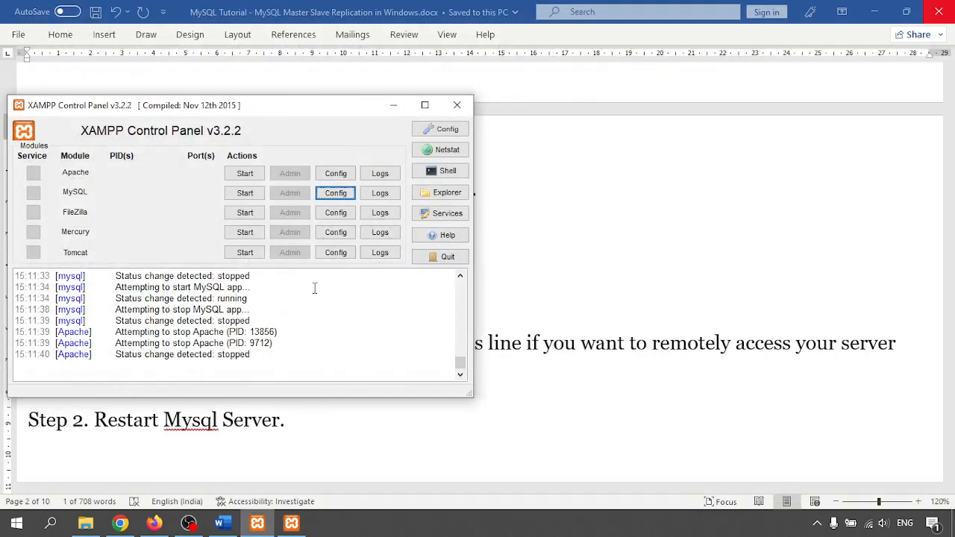
pyautogui.click(245, 192)
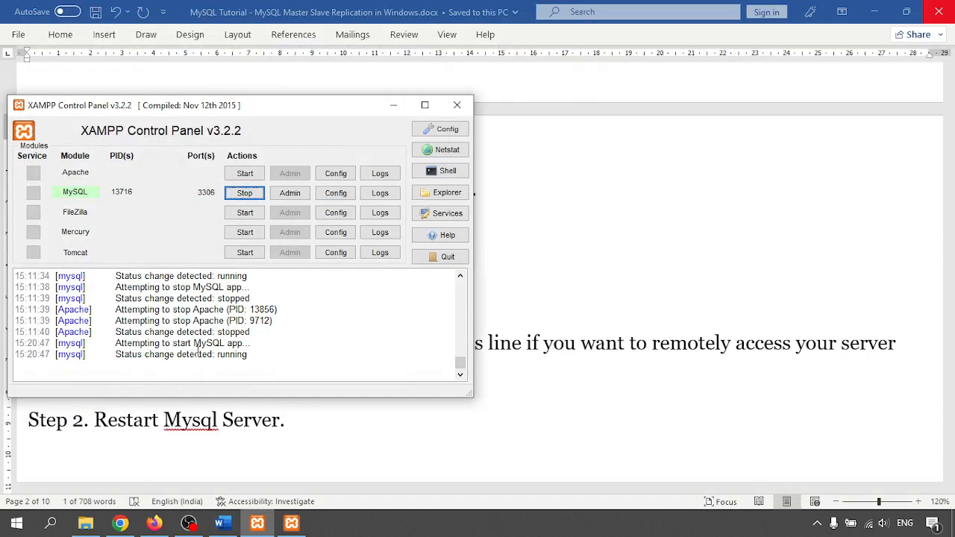
pyautogui.click(85, 523)
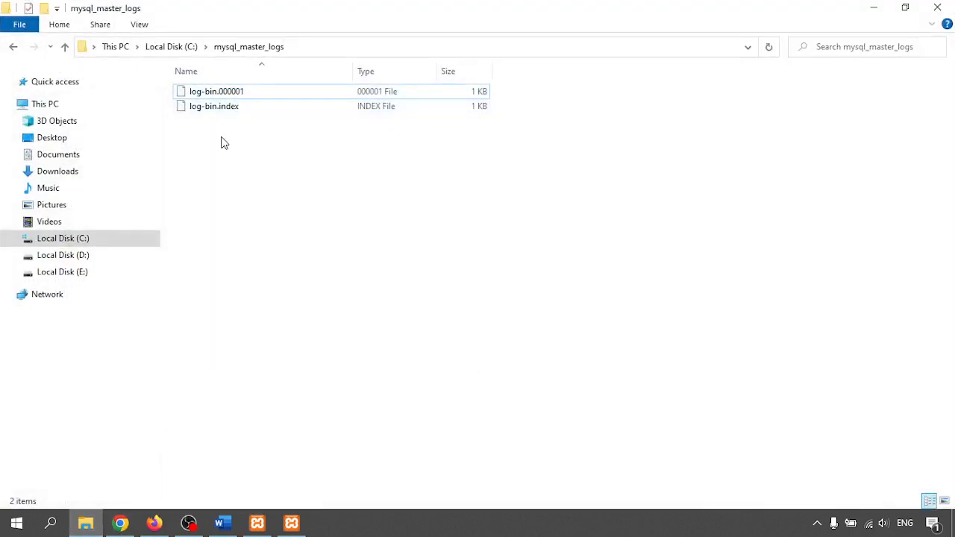
# - Inspect log-bin.000001 and log-bin.index in C:\mysql_master_logs, then minimize Explorer
pyautogui.moveTo(217, 144); pyautogui.dragTo(270, 78)
pyautogui.click(271, 153)
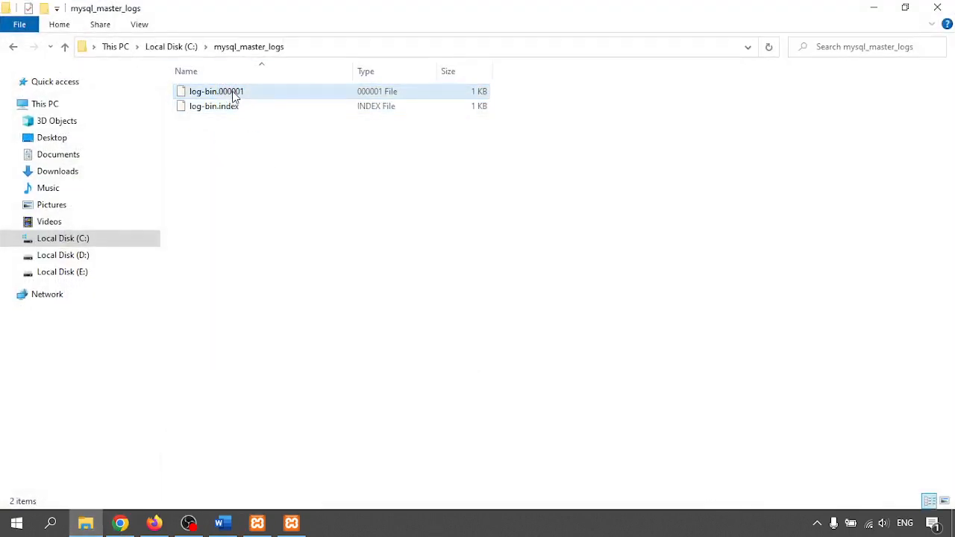
pyautogui.click(233, 93)
pyautogui.click(225, 107)
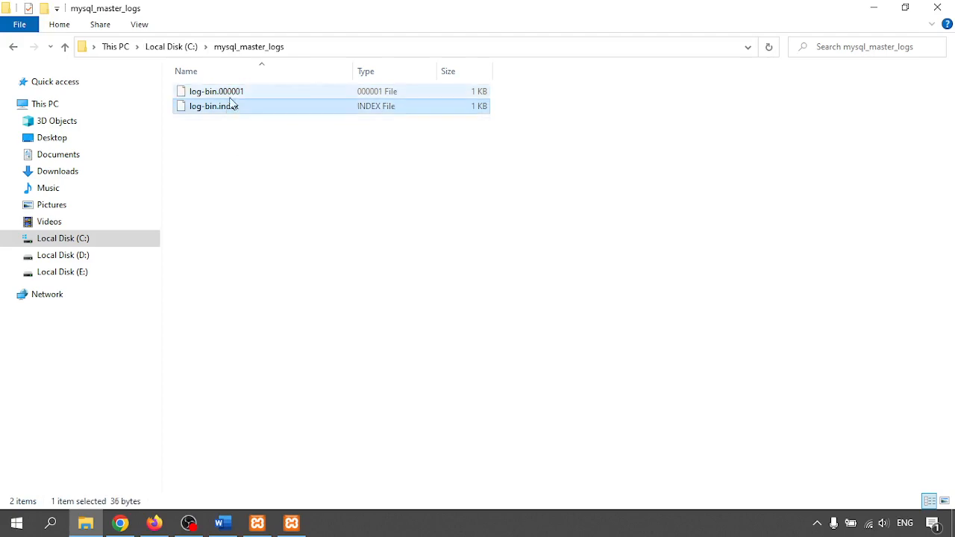
pyautogui.click(232, 94)
pyautogui.click(303, 217)
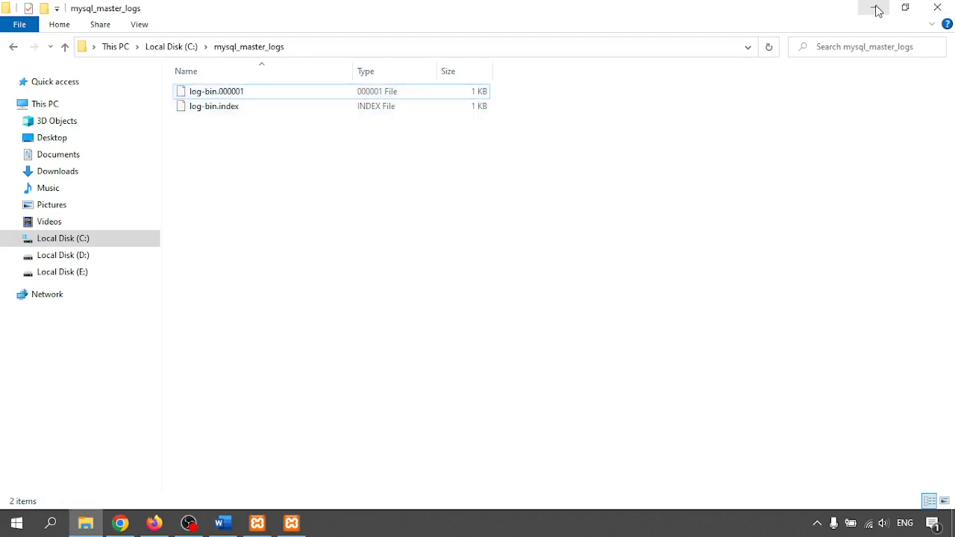
pyautogui.click(875, 8)
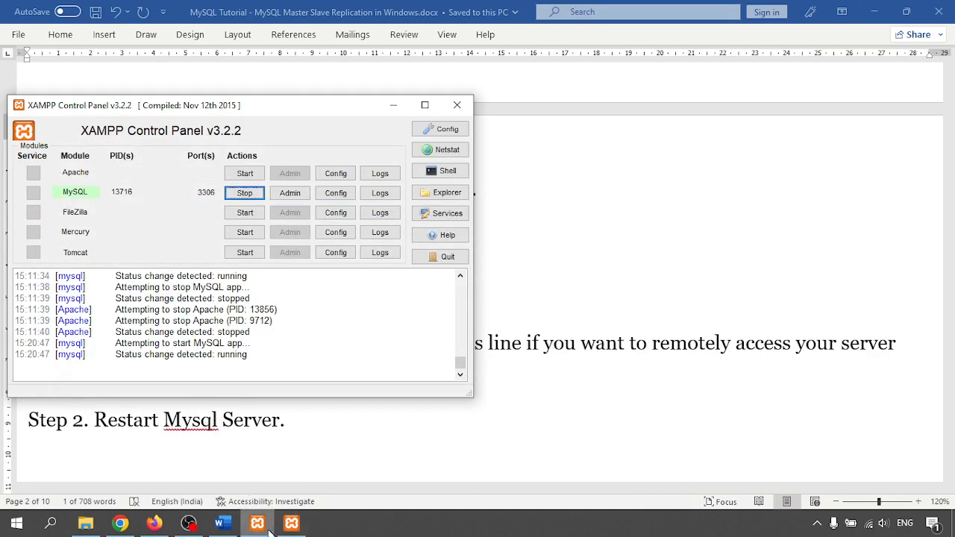
pyautogui.click(220, 523)
pyautogui.scroll(-5, 326, 263)
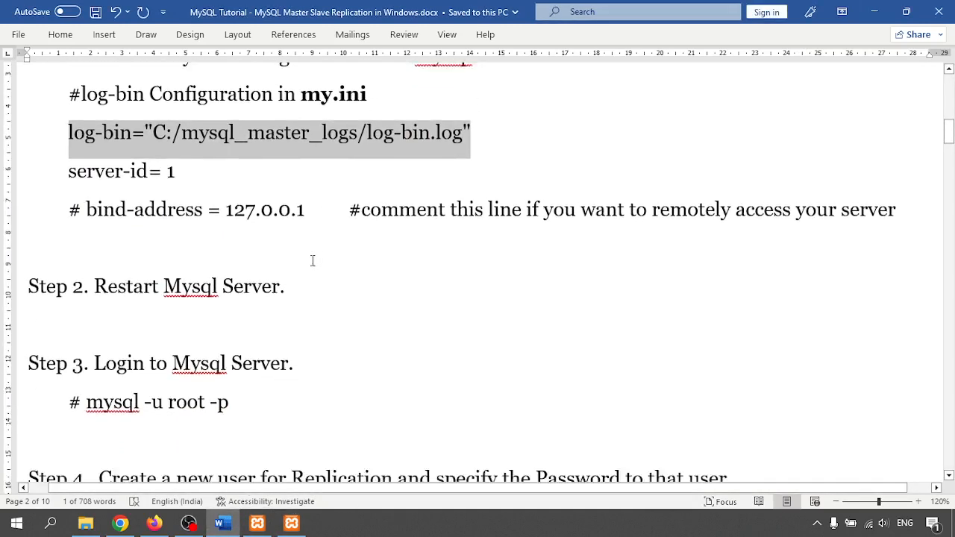
pyautogui.moveTo(94, 181); pyautogui.dragTo(286, 182)
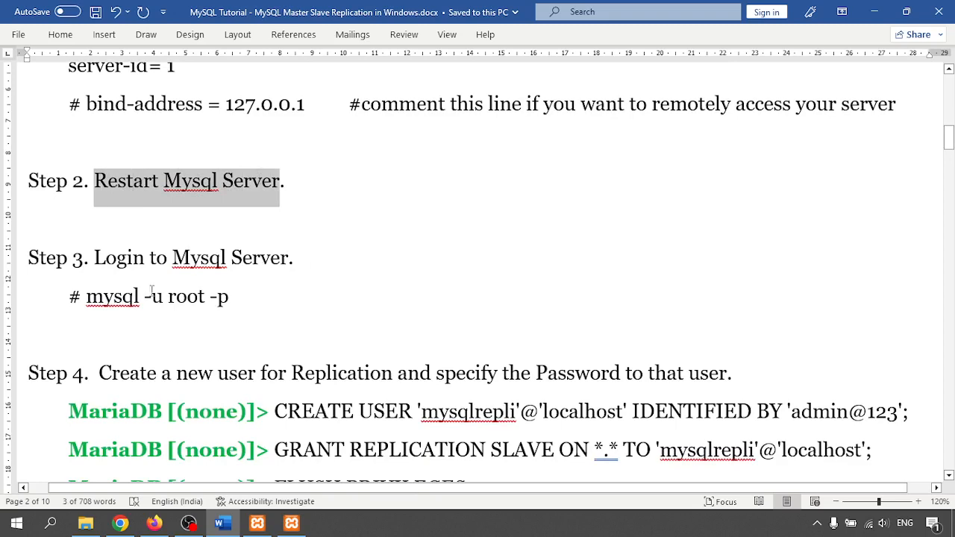
pyautogui.click(117, 277)
pyautogui.click(255, 524)
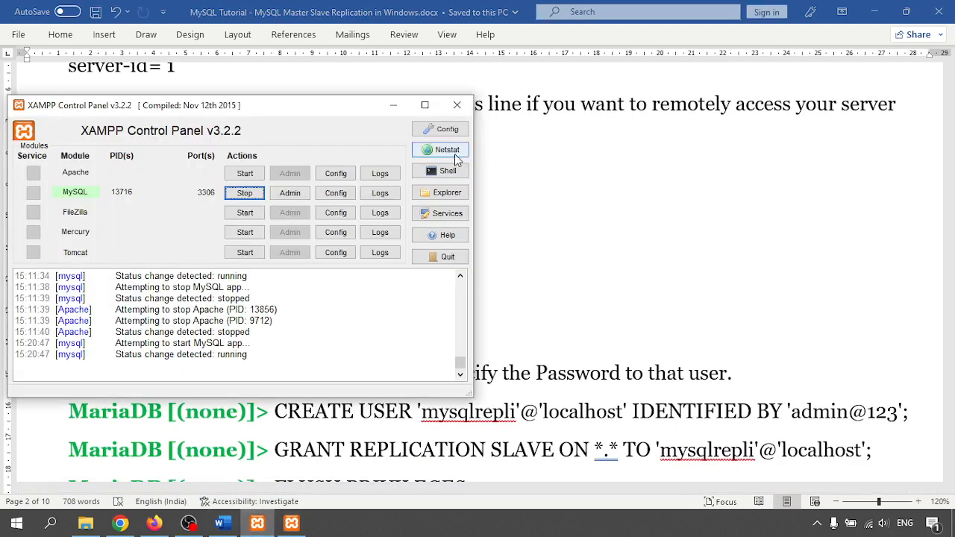
pyautogui.click(446, 171)
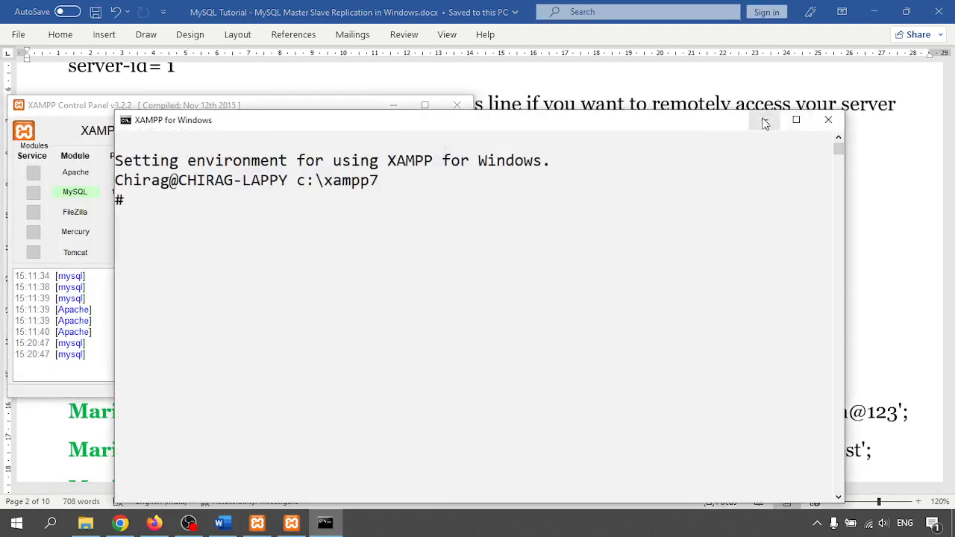
pyautogui.click(827, 120)
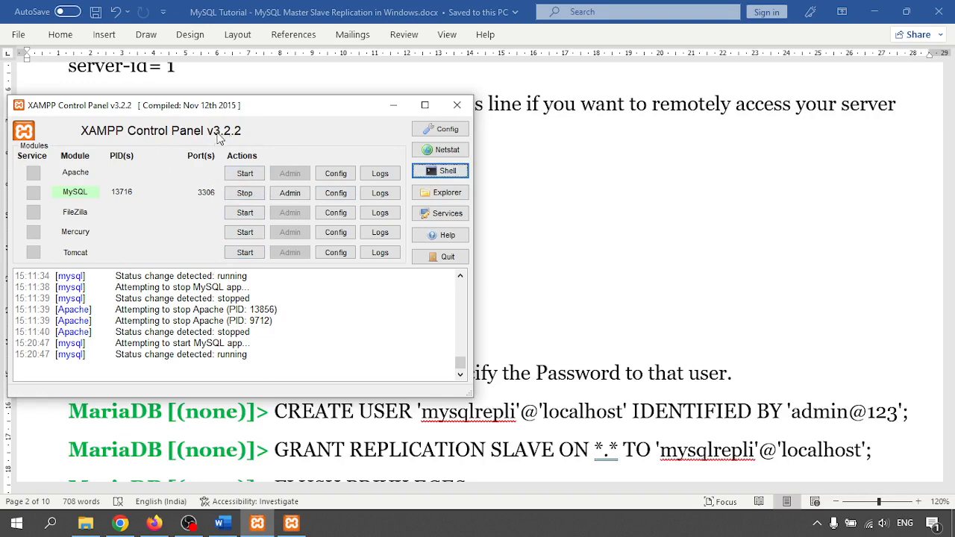
pyautogui.click(291, 525)
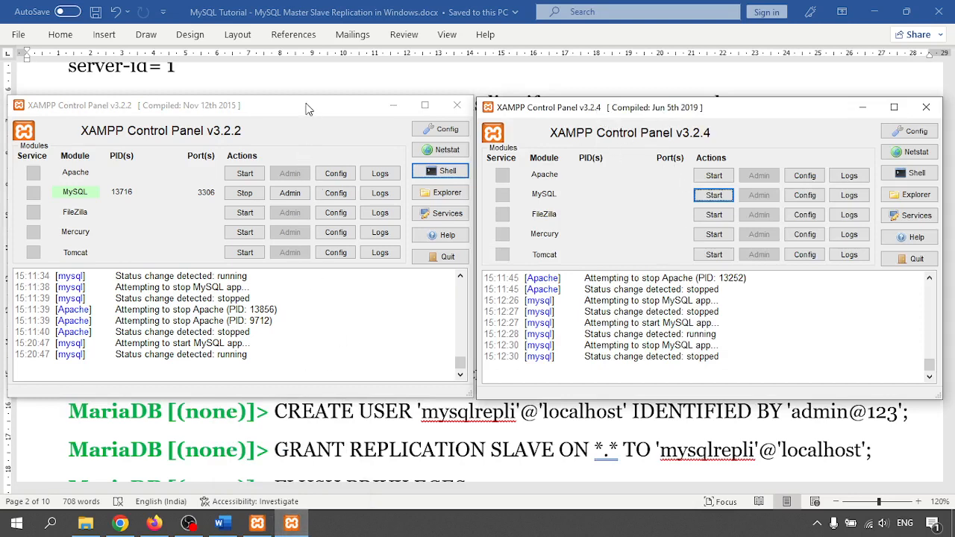
pyautogui.click(862, 108)
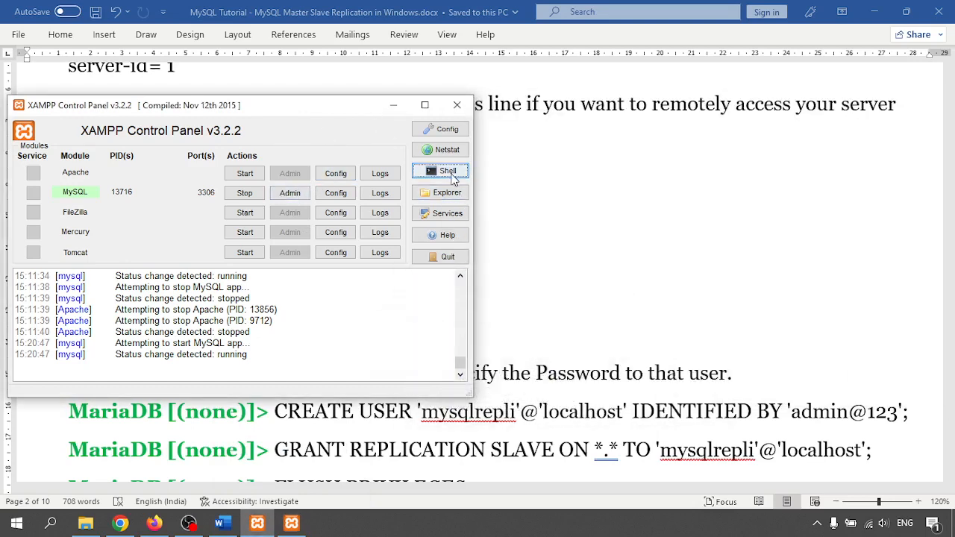
# - Open the XAMPP shell and log into MariaDB with mysql -u root -p and the root password
pyautogui.click(448, 171)
pyautogui.write('m')
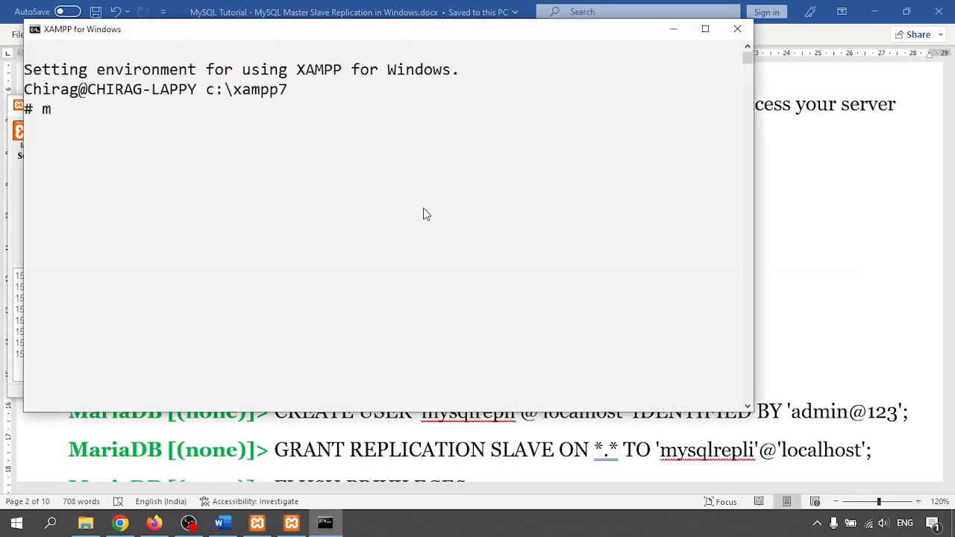
pyautogui.write('ysql 0')
pyautogui.press('BackSpace')
pyautogui.write('-u root ')
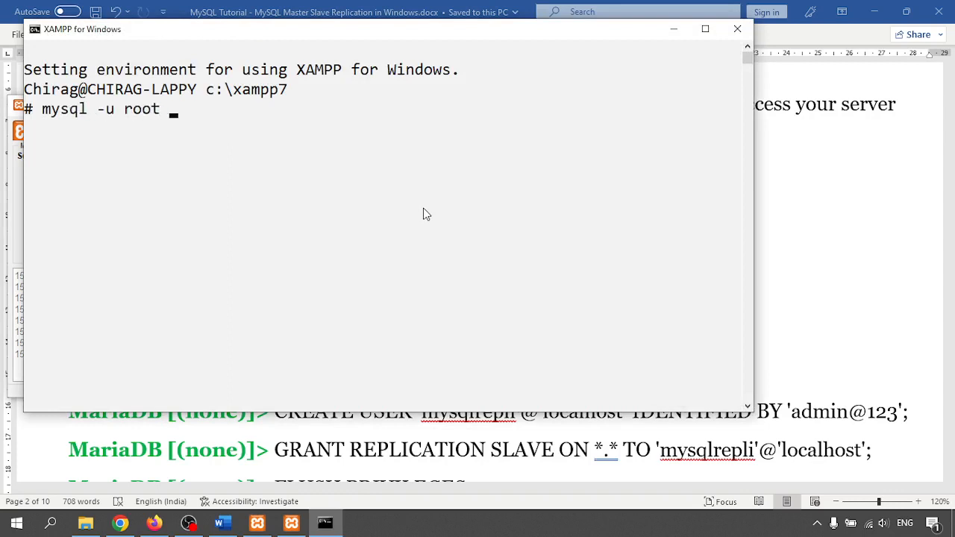
pyautogui.write('-p')
pyautogui.press('Return')
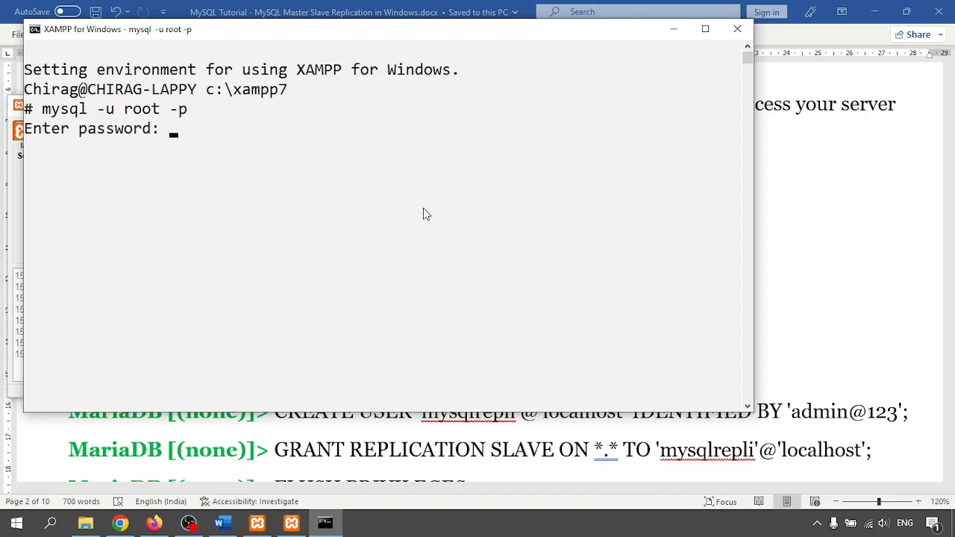
pyautogui.write('admin@123')
pyautogui.press('Return')
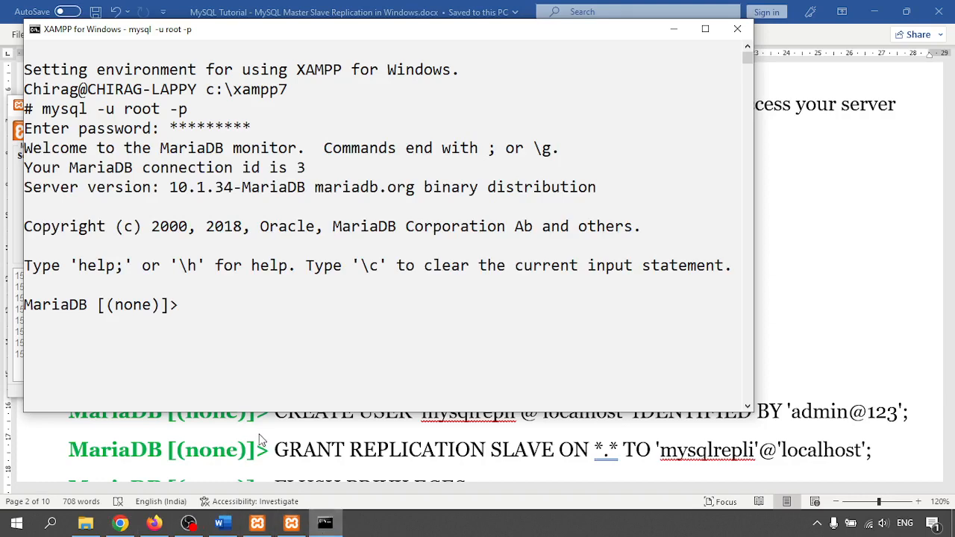
pyautogui.hotkey('alt', 'Tab')
pyautogui.scroll(-2, 179, 310)
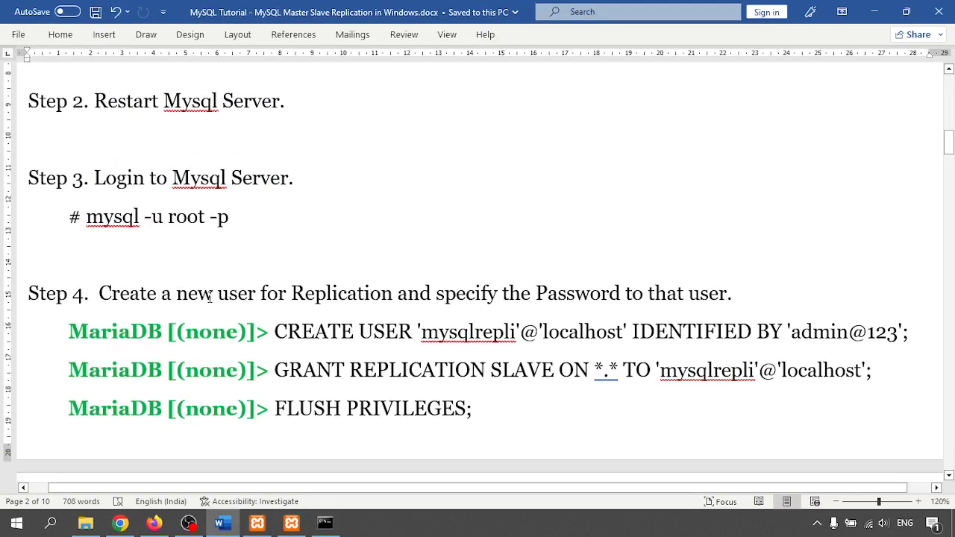
# - Create the replication user mysqlrepli@localhost by pasting Step 4's CREATE USER command into MariaDB
pyautogui.scroll(-1, 278, 338)
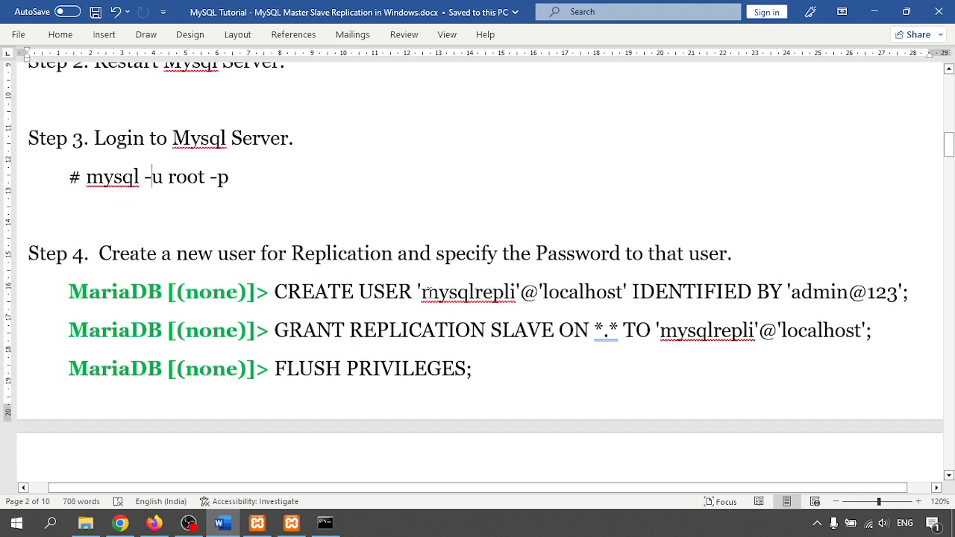
pyautogui.doubleClick(435, 291)
pyautogui.moveTo(543, 291); pyautogui.dragTo(617, 287)
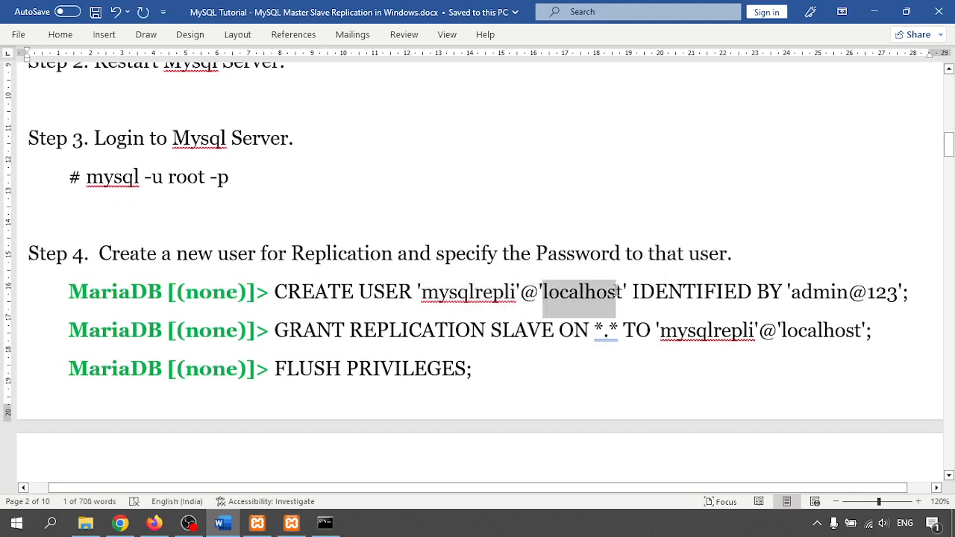
pyautogui.scroll(-2, 571, 314)
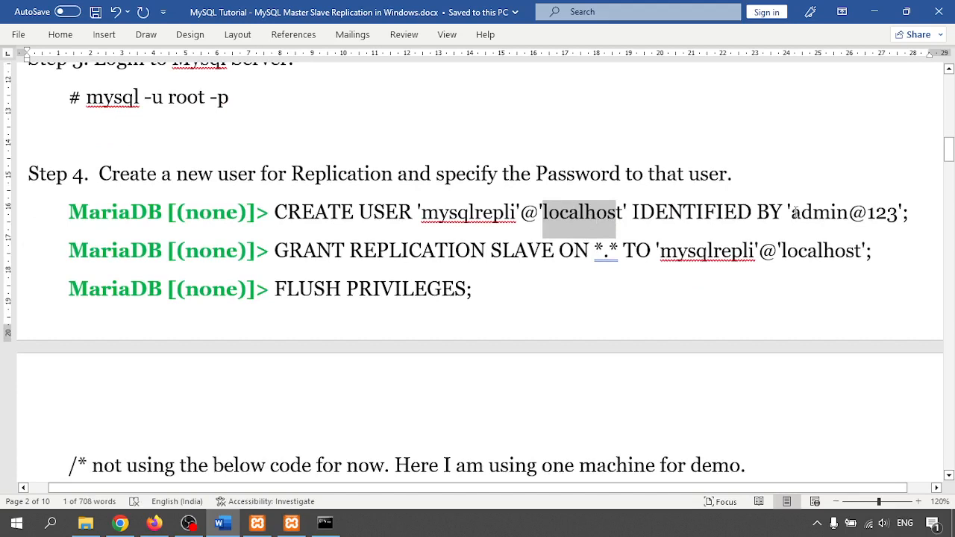
pyautogui.moveTo(788, 212); pyautogui.dragTo(902, 213)
pyautogui.hotkey('ctrl', 'i')
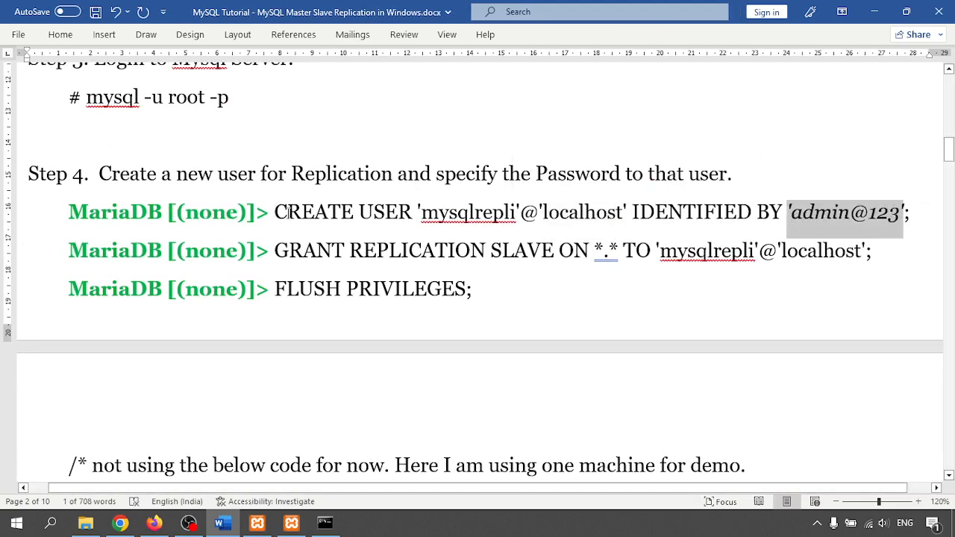
pyautogui.moveTo(277, 213); pyautogui.dragTo(912, 216)
pyautogui.press('super+c')
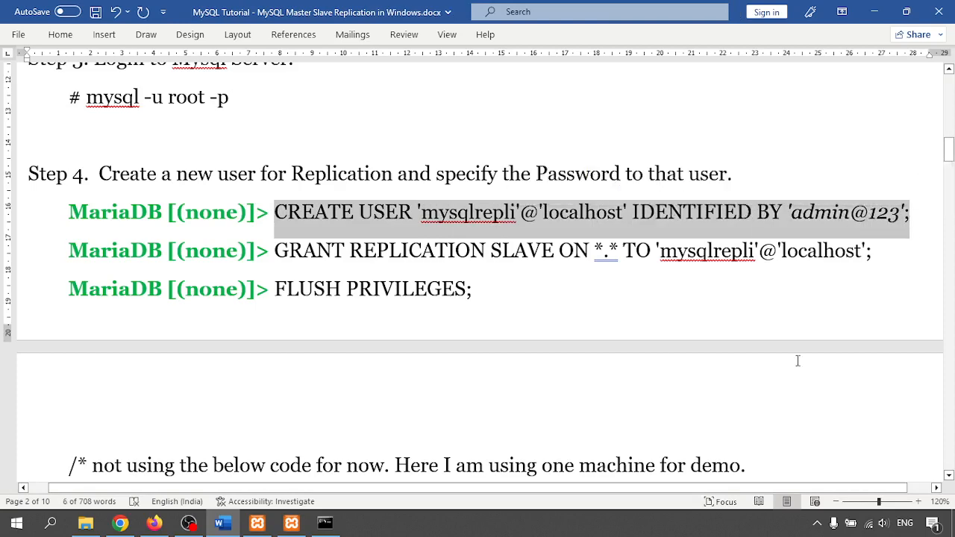
pyautogui.click(324, 522)
pyautogui.rightClick(399, 268)
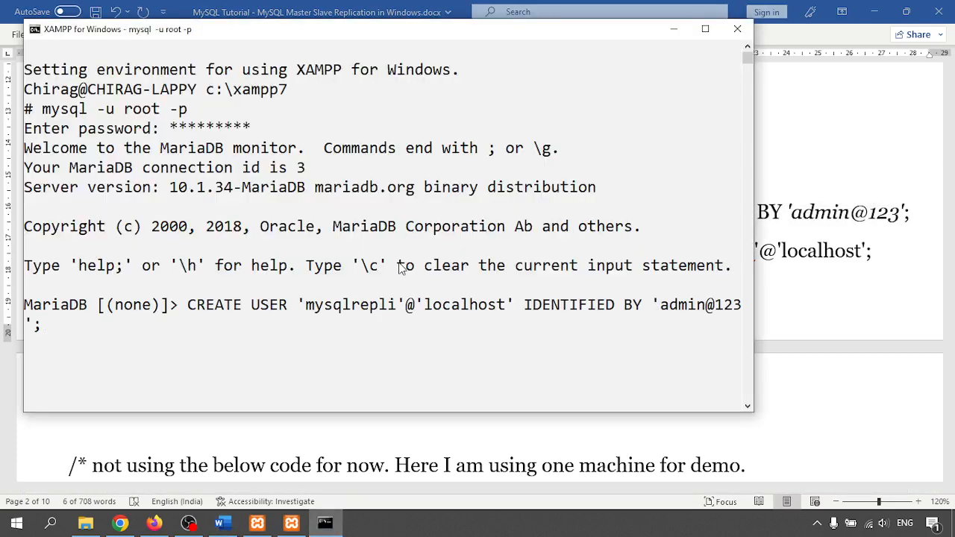
pyautogui.press('Return')
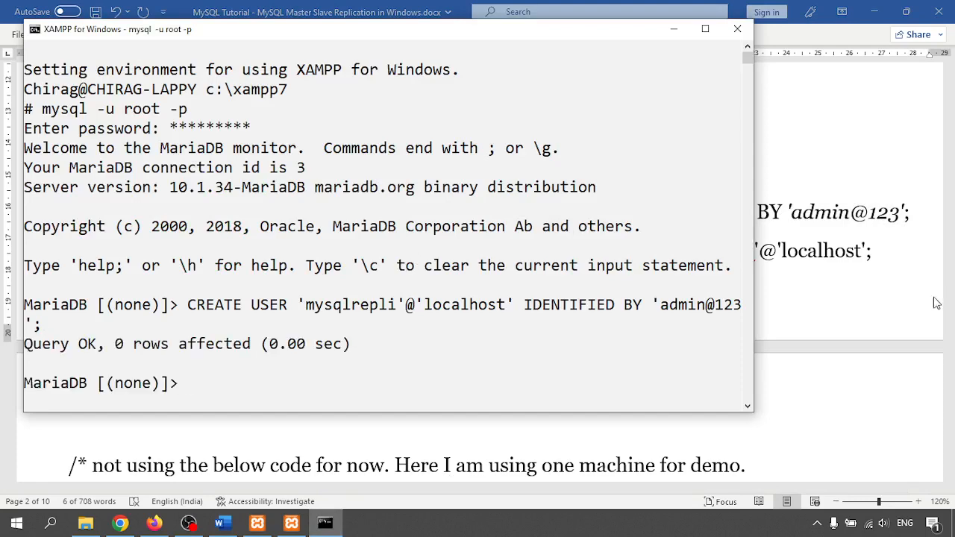
# - Grant mysqlrepli REPLICATION SLAVE on all databases in MariaDB
pyautogui.click(779, 277)
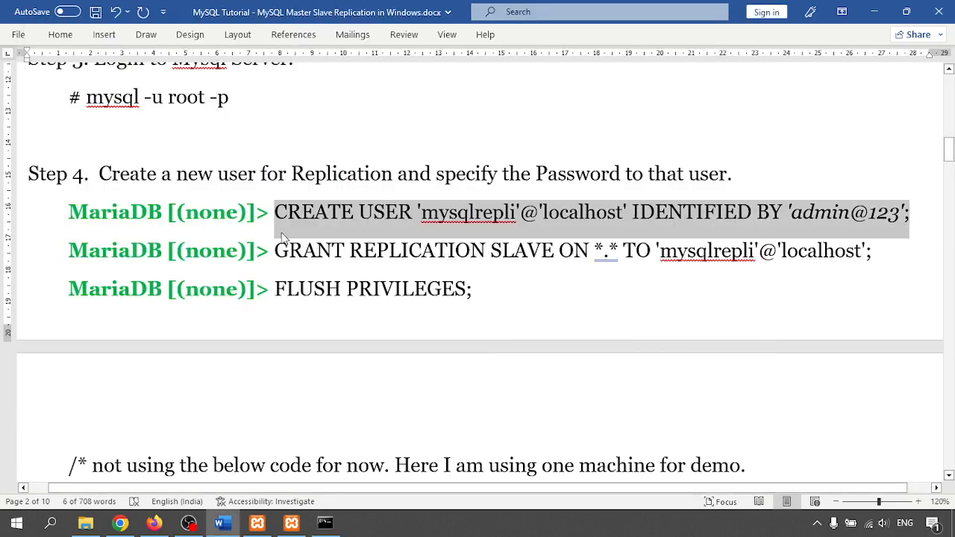
pyautogui.moveTo(275, 251); pyautogui.dragTo(873, 258)
pyautogui.press('super+c')
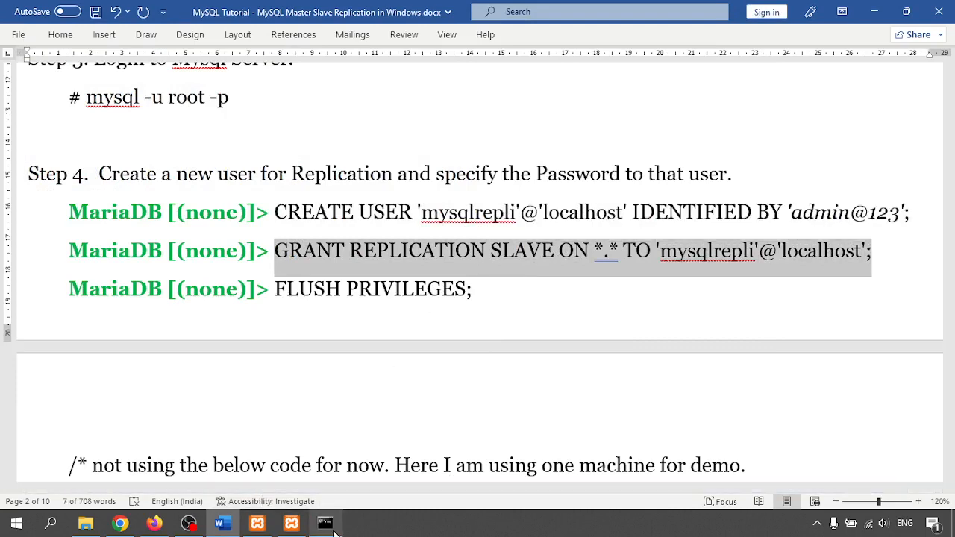
pyautogui.click(325, 525)
pyautogui.rightClick(252, 334)
pyautogui.press('Return')
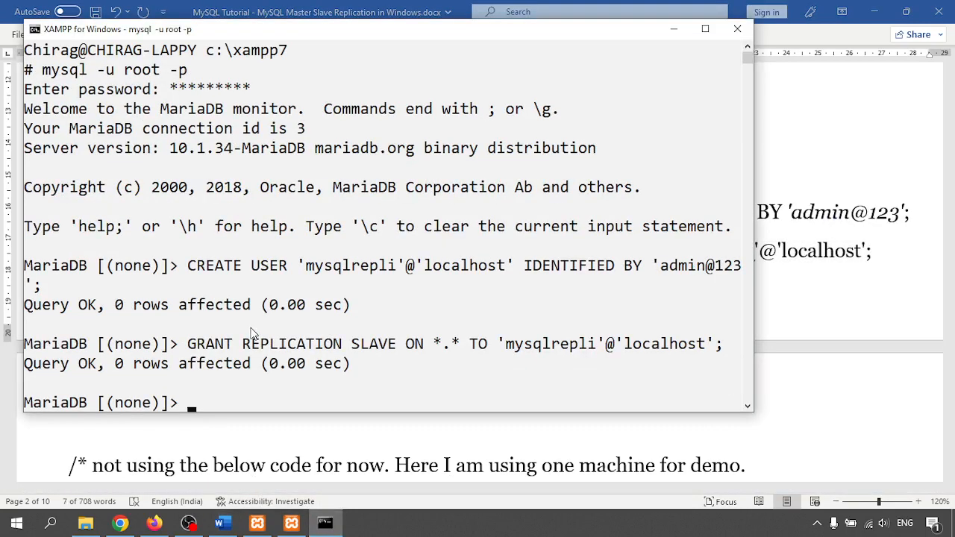
# - Run FLUSH PRIVILEGES at the MariaDB prompt
pyautogui.click(842, 406)
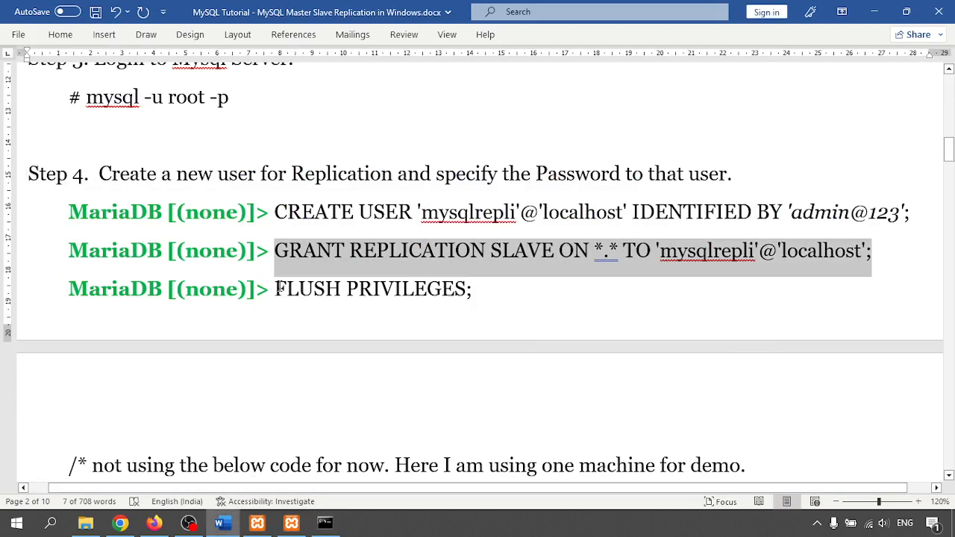
pyautogui.moveTo(278, 289); pyautogui.dragTo(472, 290)
pyautogui.press('super+c')
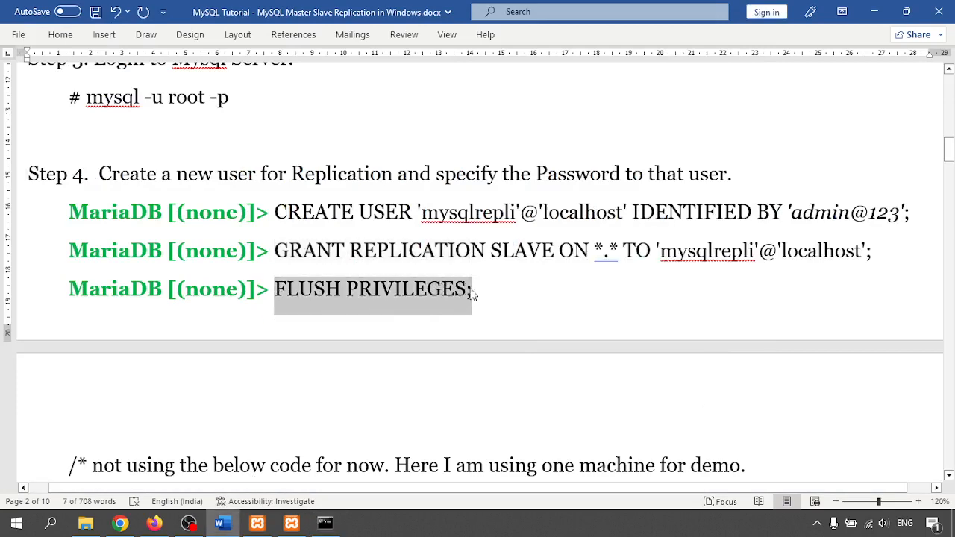
pyautogui.click(328, 529)
pyautogui.rightClick(310, 312)
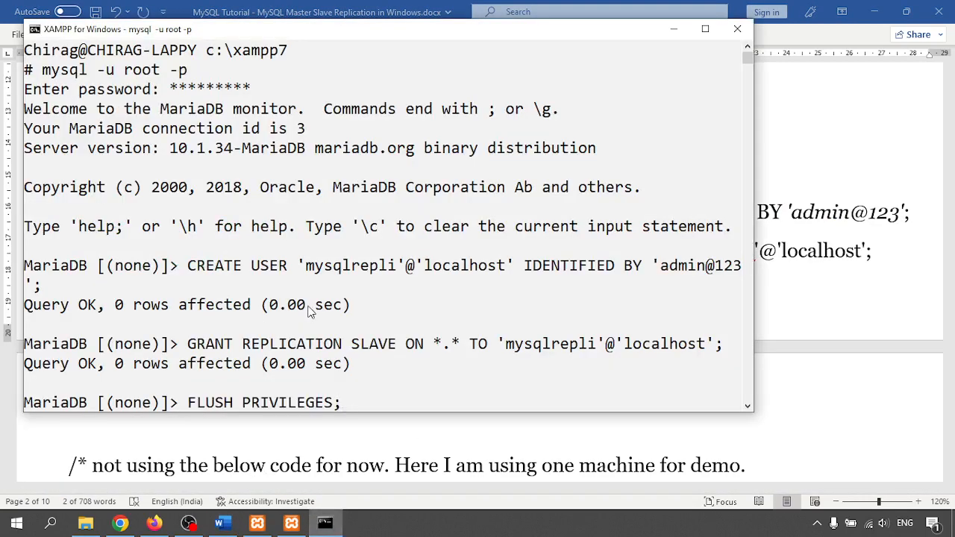
pyautogui.press('Return')
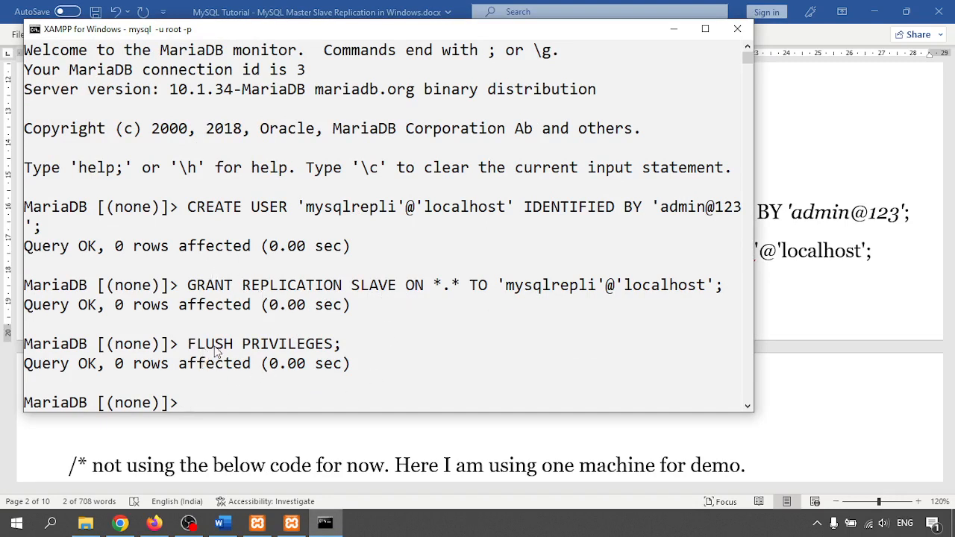
# - Review the tutorial's remote-slave notes: slave IP, remote-host GRANT and example CREATE USER
pyautogui.click(857, 298)
pyautogui.scroll(-2, 344, 362)
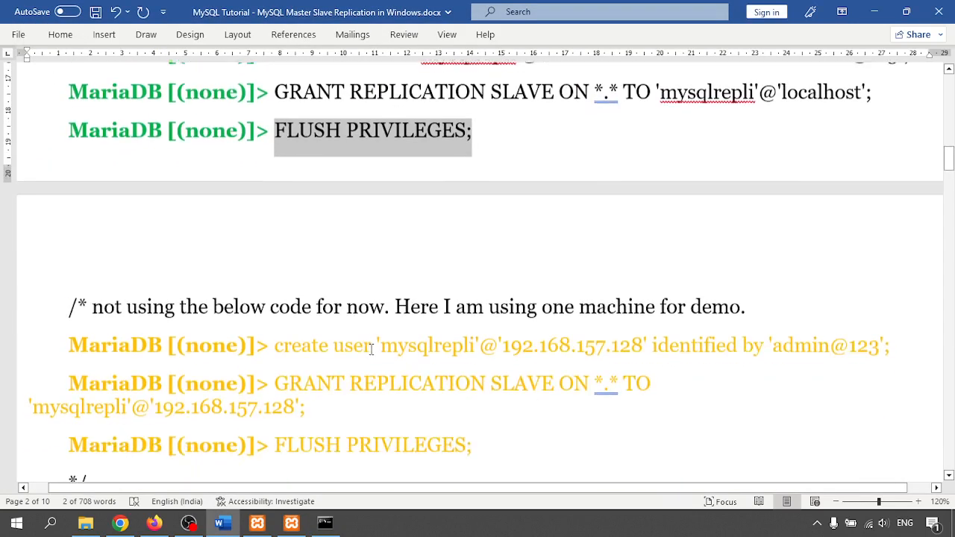
pyautogui.scroll(-3, 371, 349)
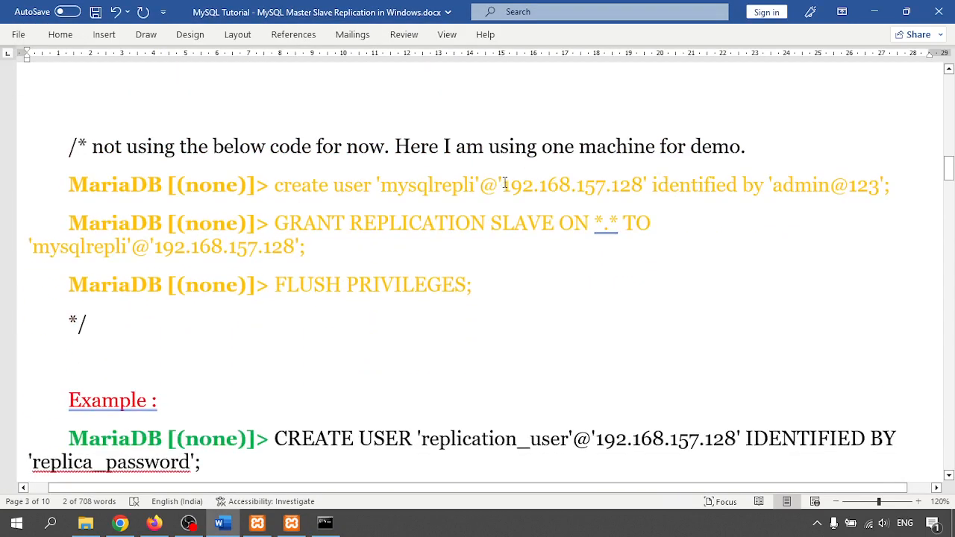
pyautogui.moveTo(504, 183); pyautogui.dragTo(651, 186)
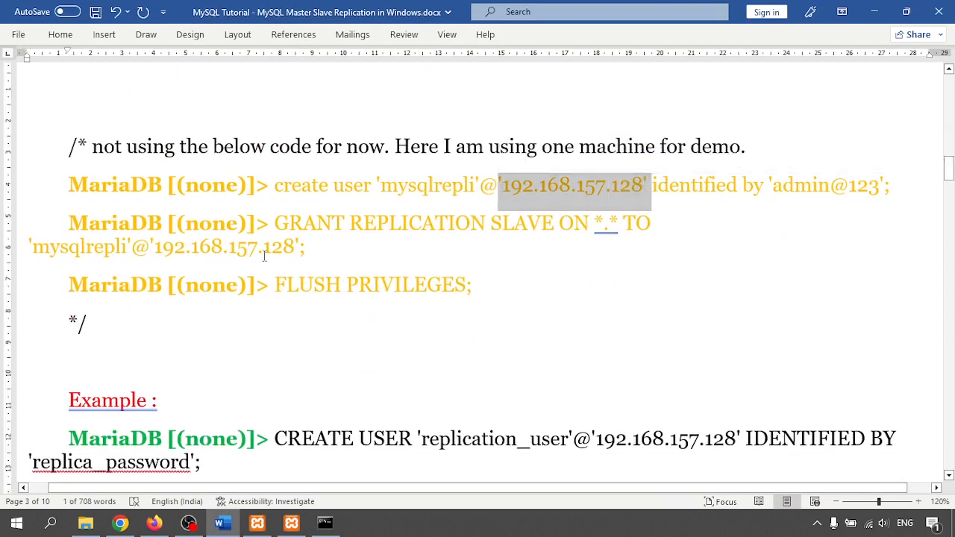
pyautogui.moveTo(274, 223); pyautogui.dragTo(300, 249)
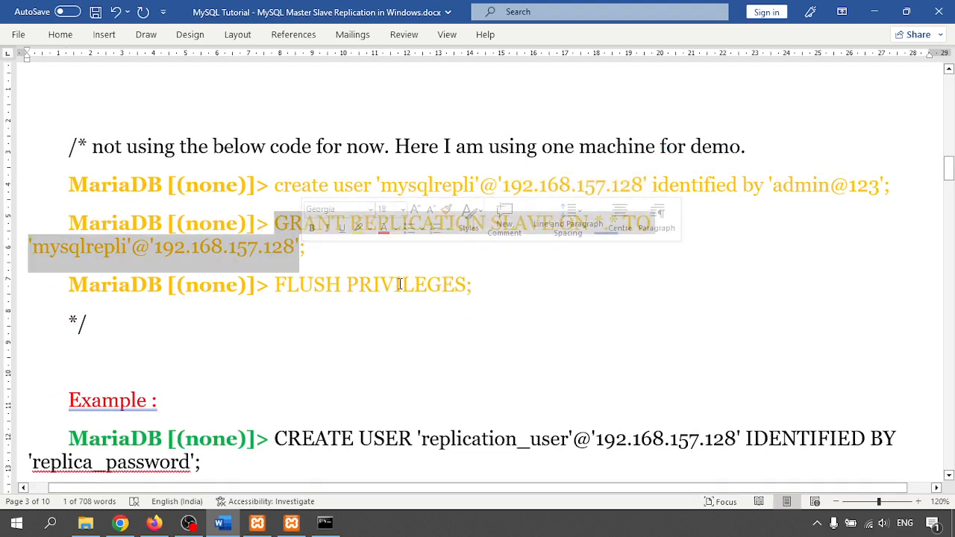
pyautogui.scroll(-2, 341, 283)
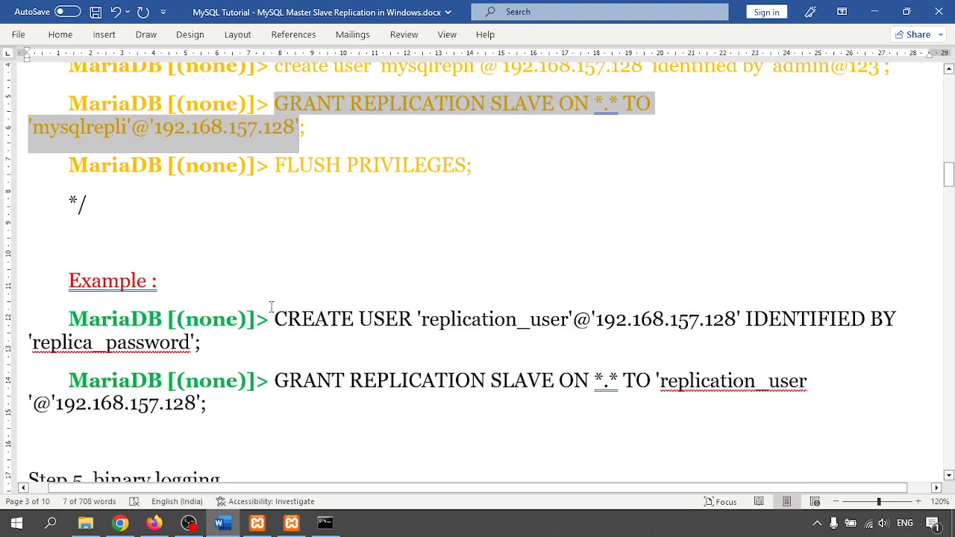
pyautogui.scroll(-1, 272, 306)
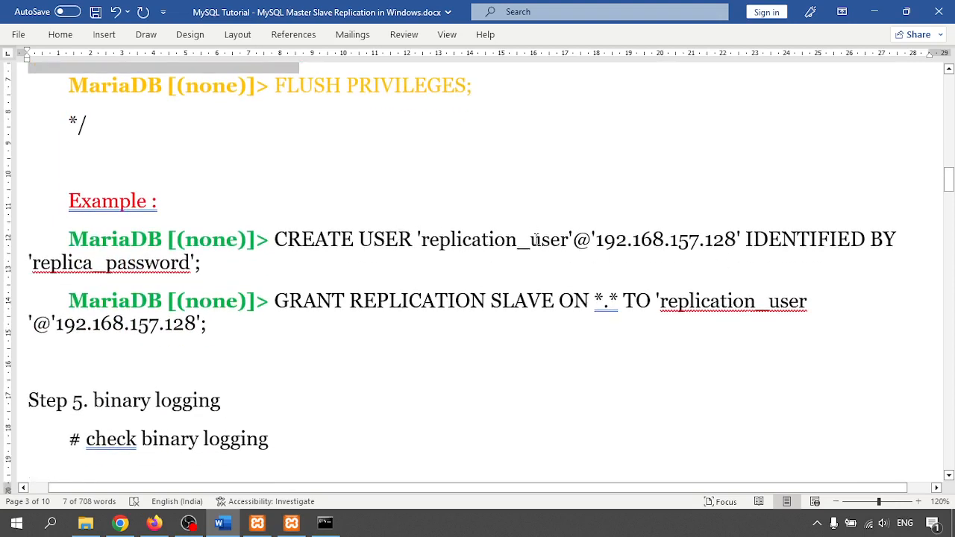
pyautogui.moveTo(537, 240); pyautogui.dragTo(707, 275)
pyautogui.doubleClick(488, 239)
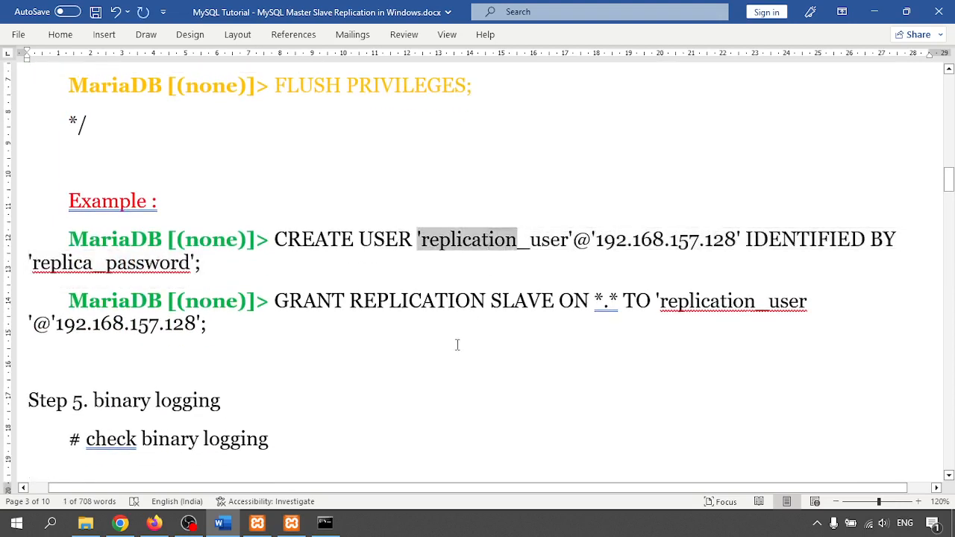
# - Scroll to Step 5 and select the show global variables like 'log_bin' query
pyautogui.scroll(-3, 470, 293)
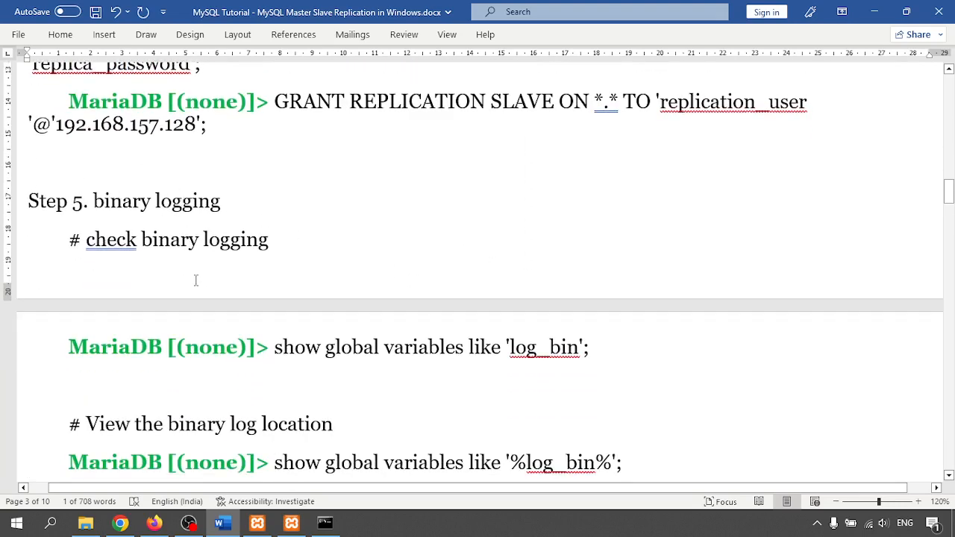
pyautogui.scroll(-1, 196, 280)
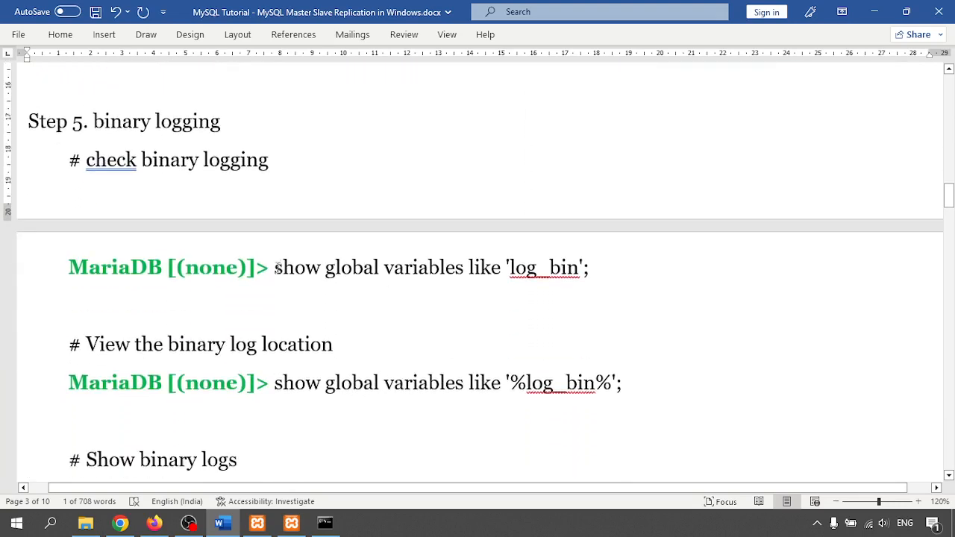
pyautogui.moveTo(276, 267); pyautogui.dragTo(584, 269)
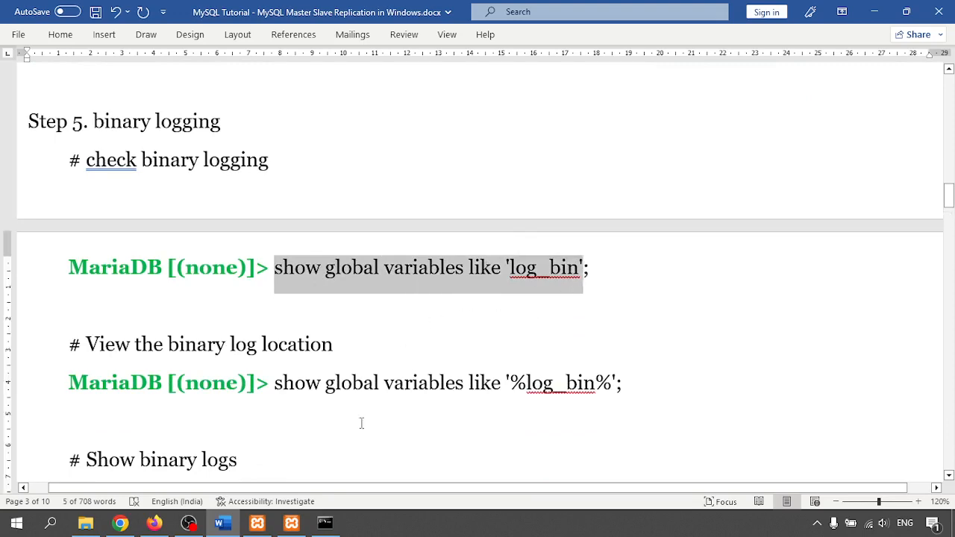
# - Run the copied log_bin query in the MariaDB console, confirm it shows ON, then return to Word
pyautogui.hotkey('ctrl', 'c')
pyautogui.hotkey('alt', 'Tab')
pyautogui.rightClick(398, 291)
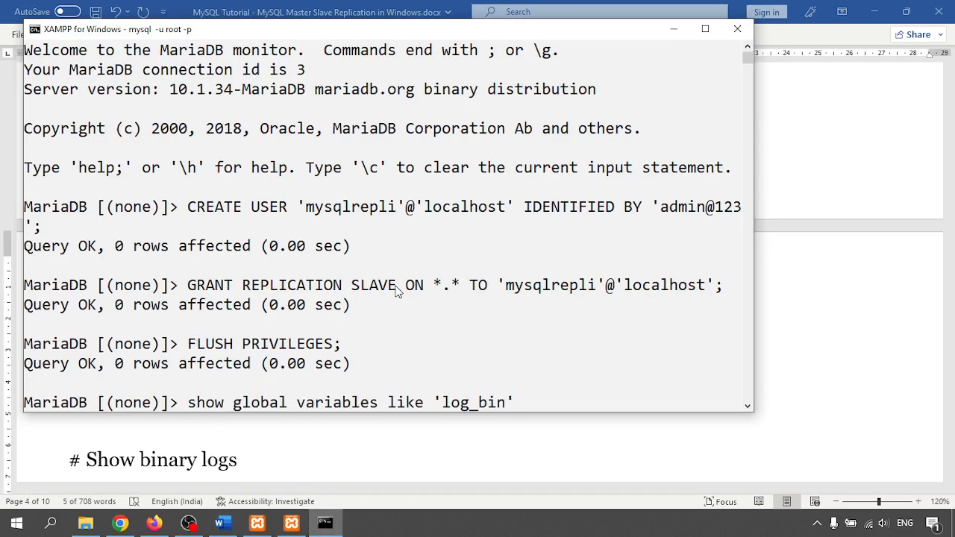
pyautogui.write(';')
pyautogui.press('Return')
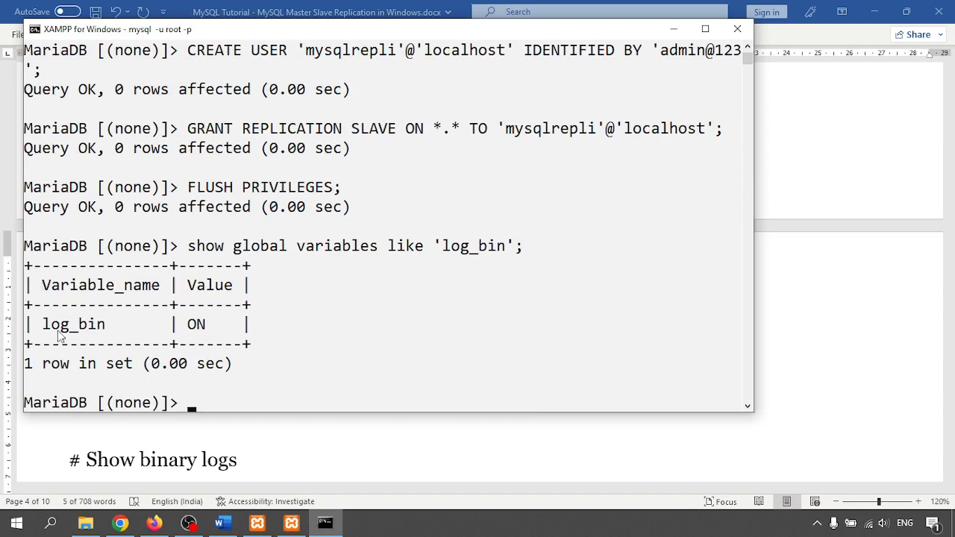
pyautogui.moveTo(193, 328); pyautogui.dragTo(212, 327)
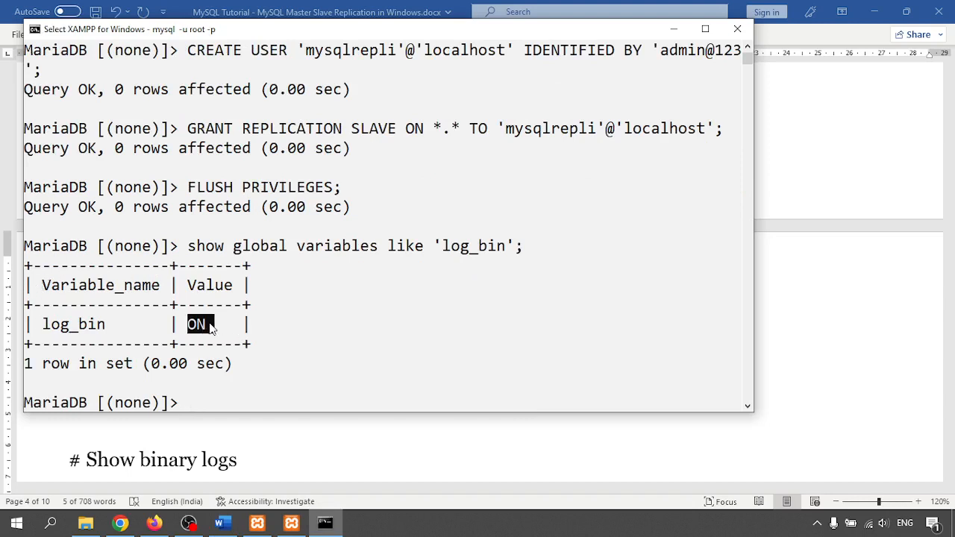
pyautogui.click(793, 297)
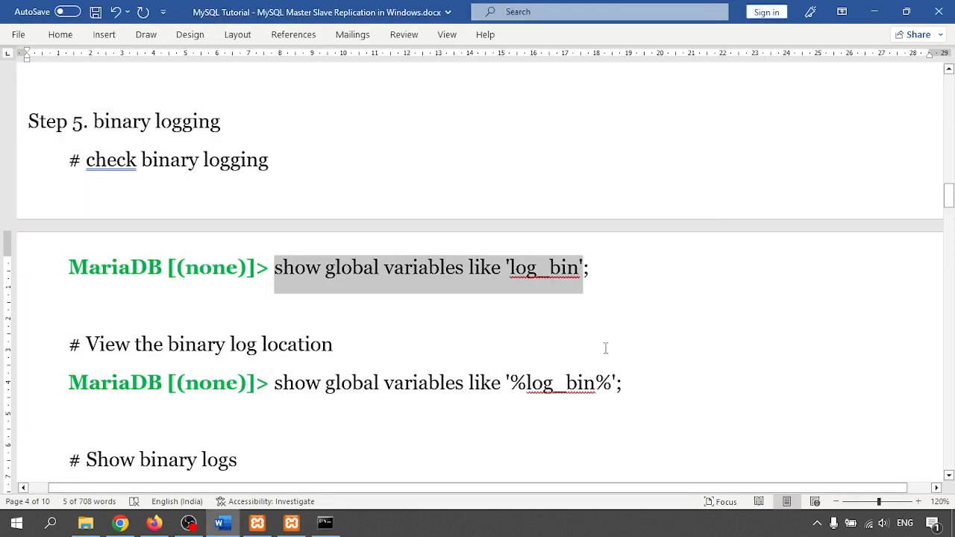
pyautogui.scroll(-3, 330, 411)
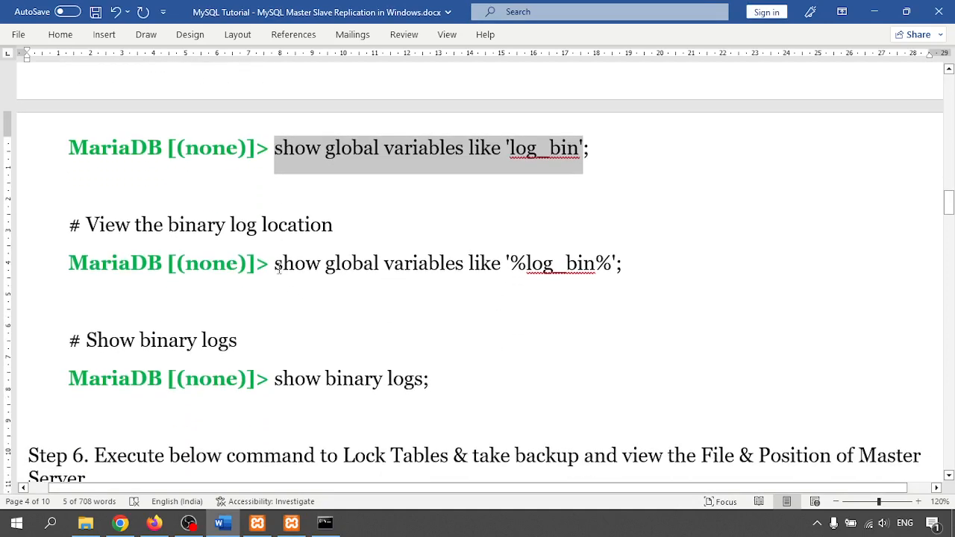
# - Run the '%log_bin%' variables query in the console, showing the C:\mysql_master_logs path
pyautogui.moveTo(275, 264); pyautogui.dragTo(629, 264)
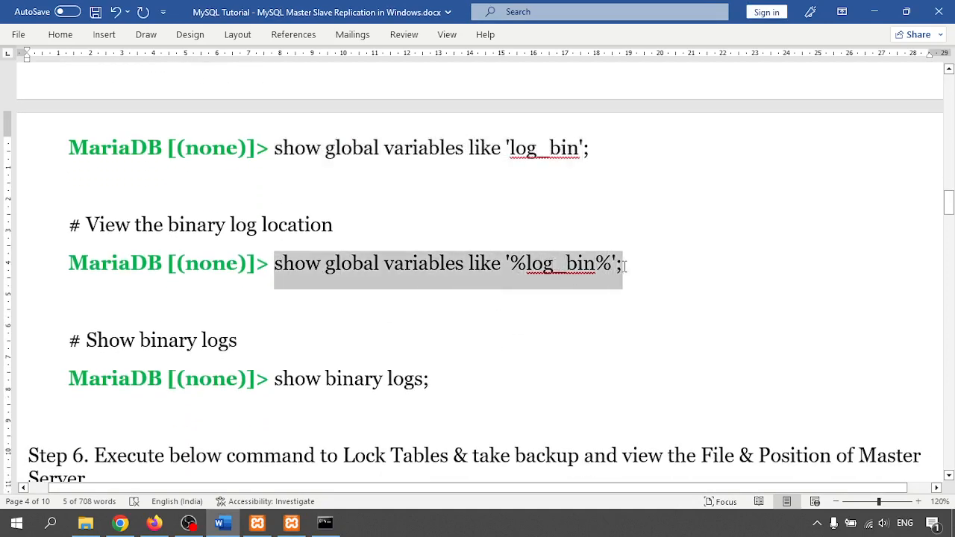
pyautogui.click(329, 525)
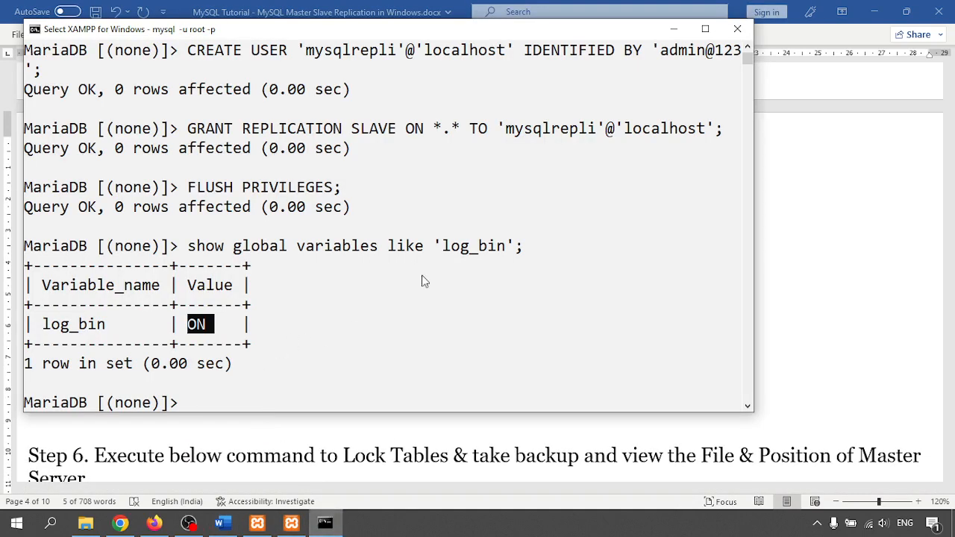
pyautogui.click(689, 12)
pyautogui.rightClick(504, 203)
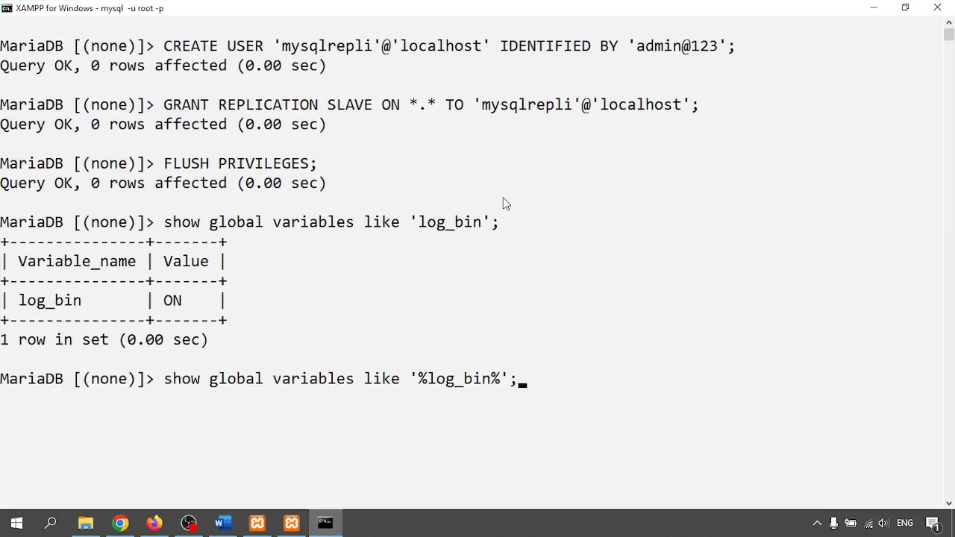
pyautogui.press('Return')
pyautogui.moveTo(385, 360); pyautogui.dragTo(581, 361)
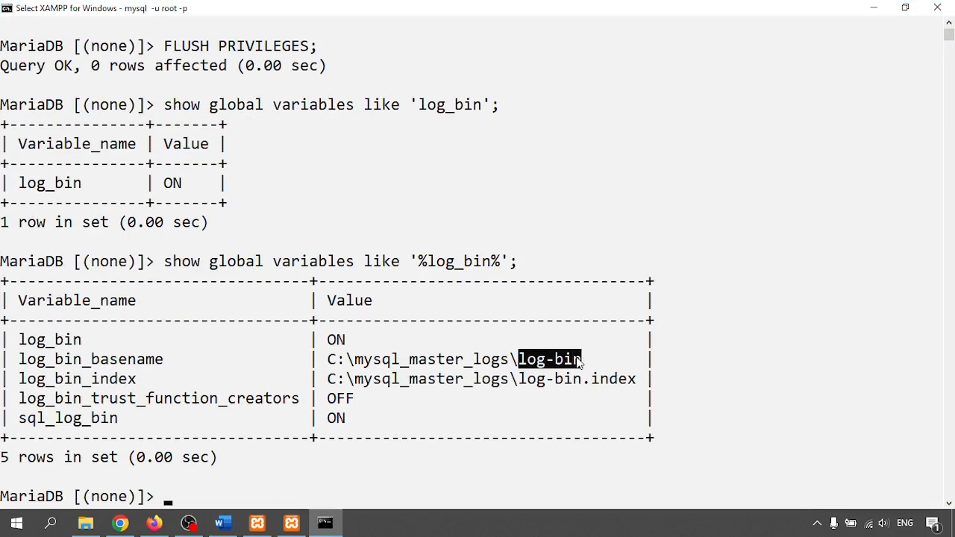
# - Confirm C:\mysql_master_logs holds the log-bin files matching the basename and index paths
pyautogui.click(86, 525)
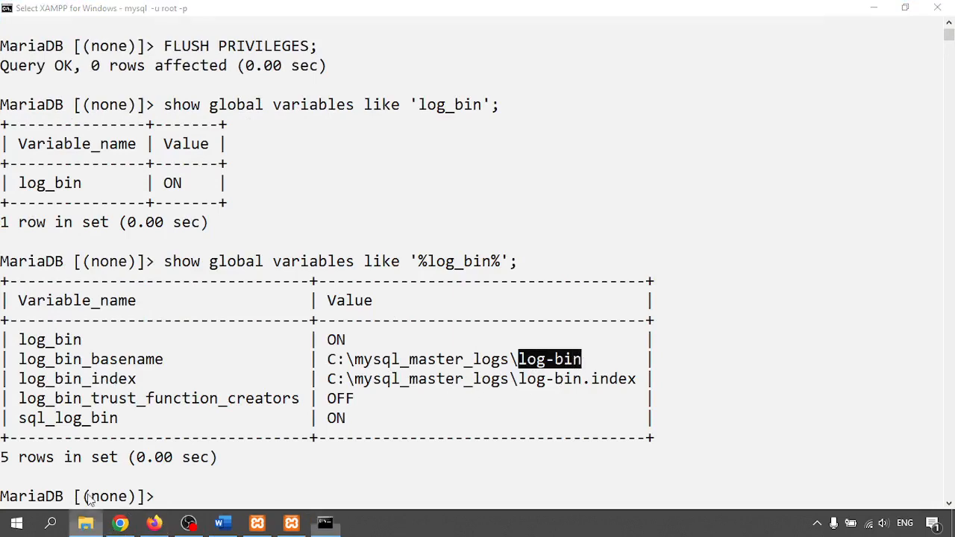
pyautogui.click(874, 9)
pyautogui.moveTo(559, 377); pyautogui.dragTo(614, 379)
pyautogui.moveTo(547, 359); pyautogui.dragTo(590, 362)
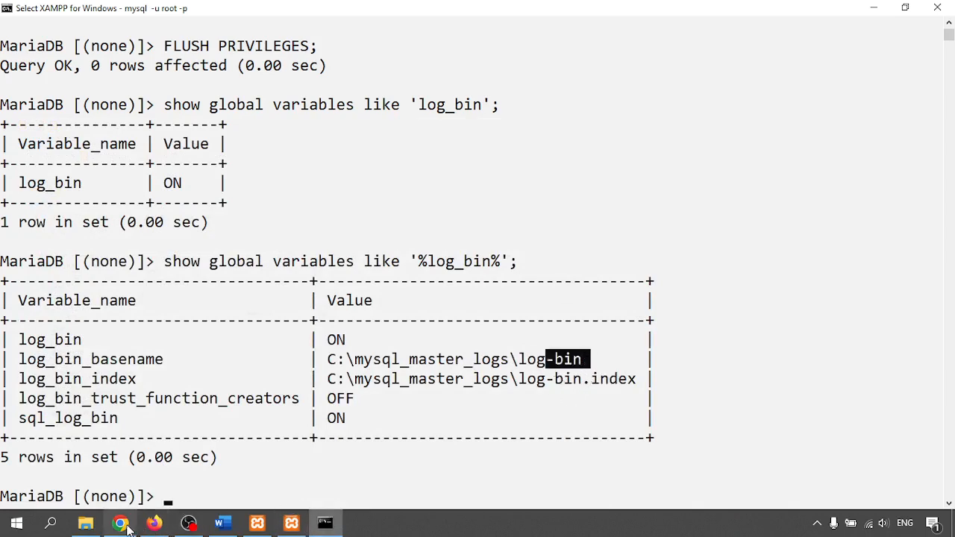
pyautogui.click(222, 523)
pyautogui.scroll(-3, 291, 355)
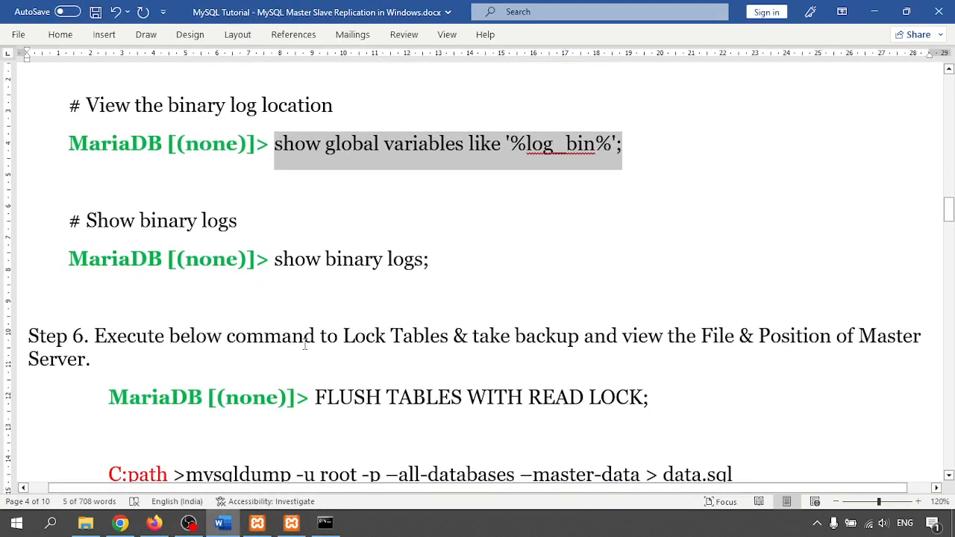
pyautogui.scroll(-5, 305, 345)
pyautogui.scroll(-2, 284, 304)
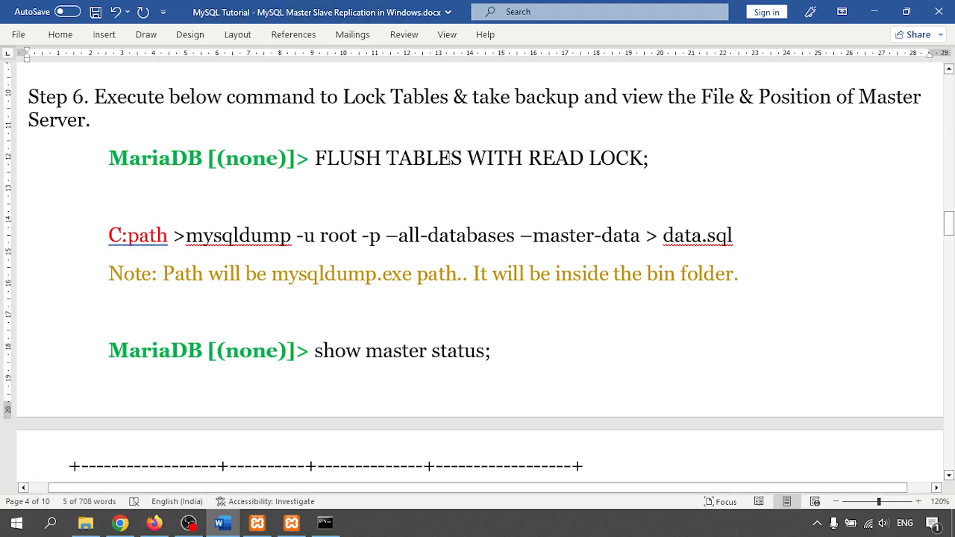
pyautogui.moveTo(317, 156); pyautogui.dragTo(670, 173)
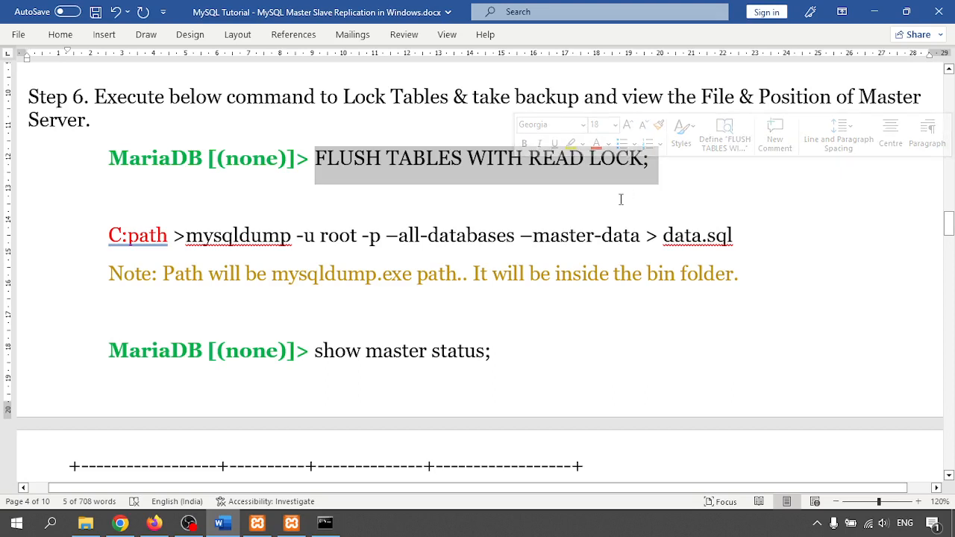
pyautogui.click(599, 168)
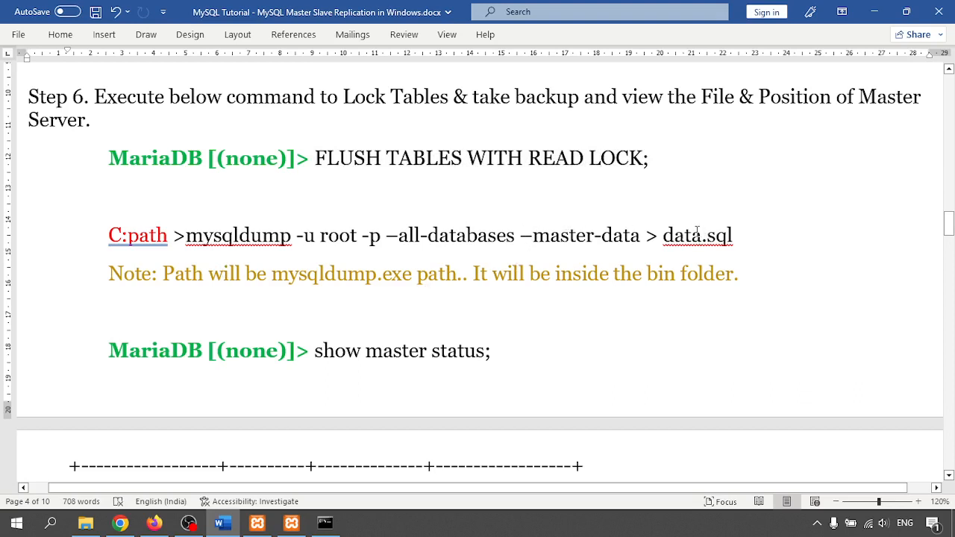
pyautogui.scroll(-1, 601, 118)
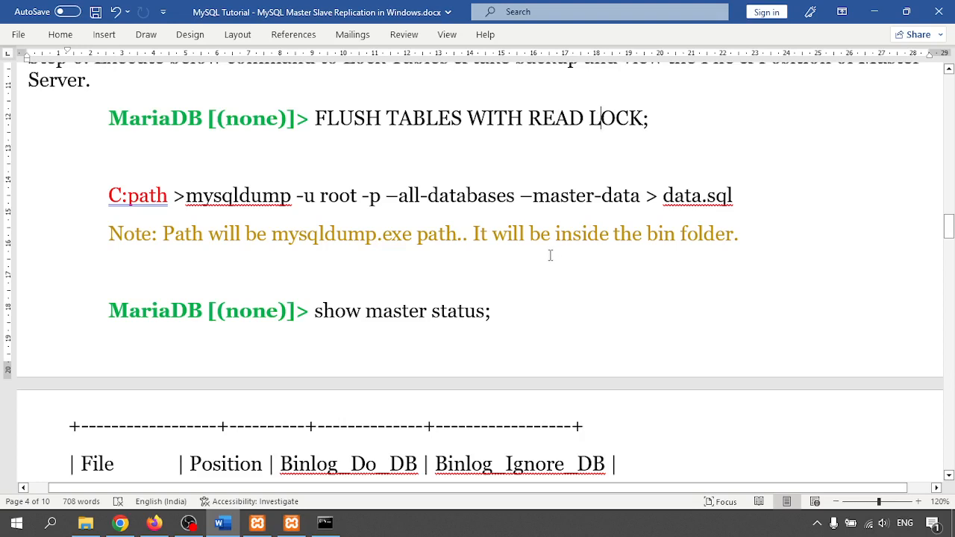
pyautogui.scroll(-2, 550, 255)
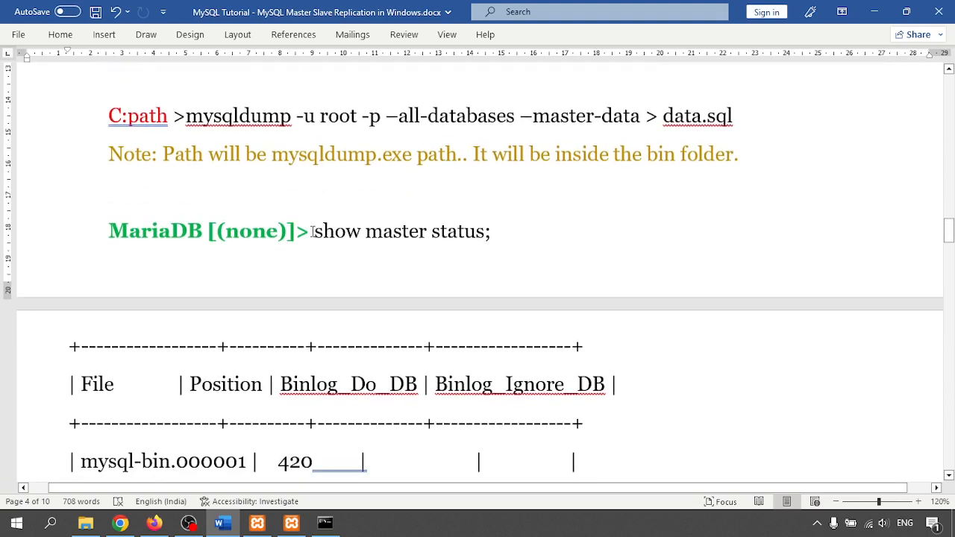
pyautogui.moveTo(316, 232); pyautogui.dragTo(488, 232)
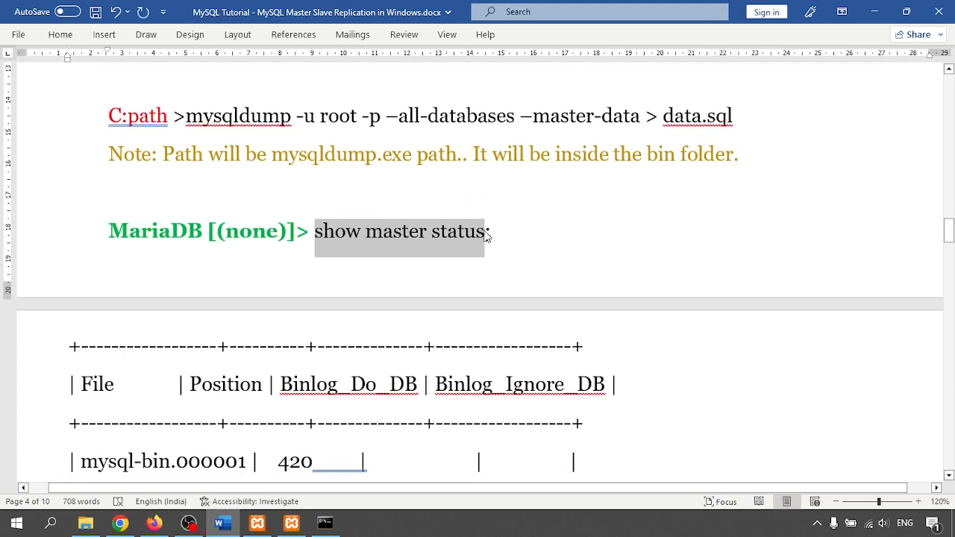
pyautogui.click(324, 522)
# - Run show master status in MariaDB and select the Position value 754
pyautogui.rightClick(379, 320)
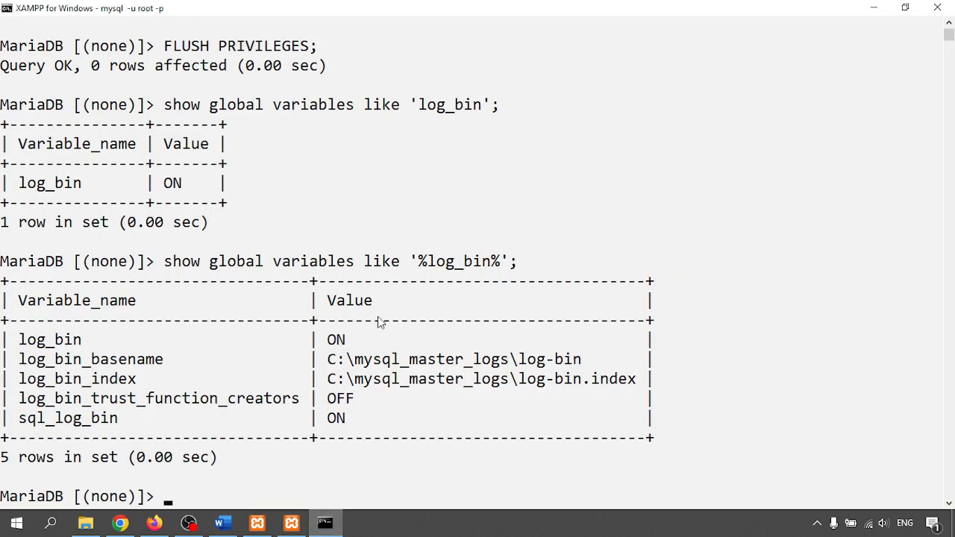
pyautogui.rightClick(345, 479)
pyautogui.press('BackSpace')
pyautogui.press('BackSpace')
pyautogui.press('BackSpace')
pyautogui.press('BackSpace')
pyautogui.click(325, 526)
pyautogui.click(325, 526)
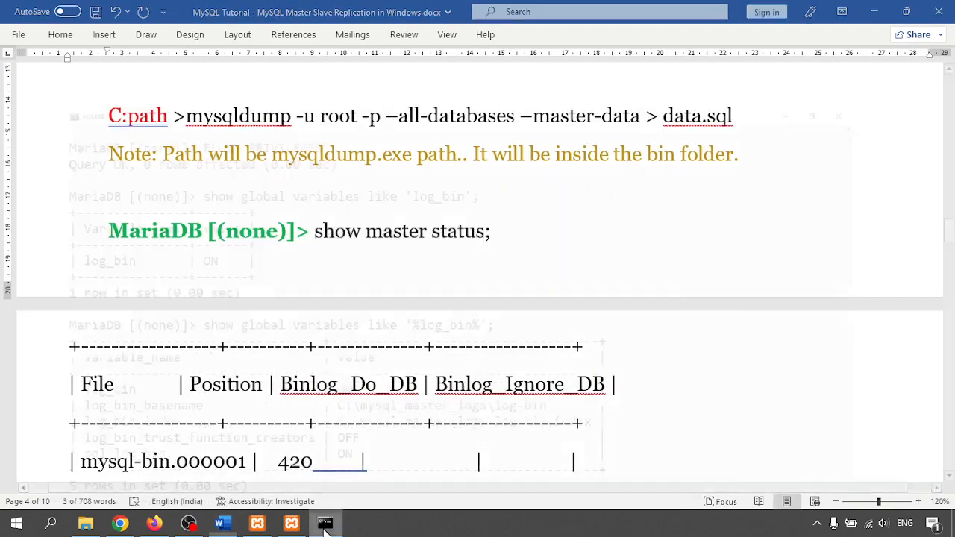
pyautogui.press('Return')
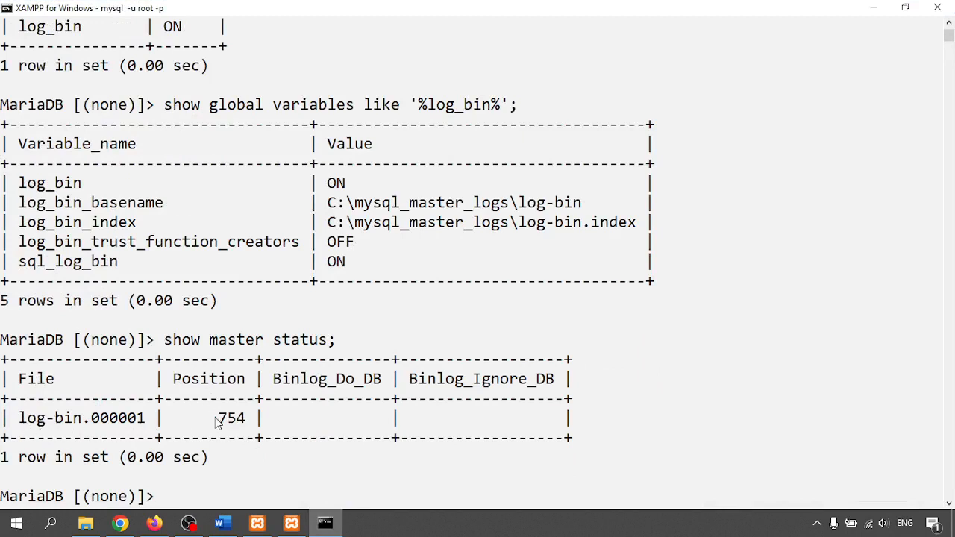
pyautogui.moveTo(227, 422); pyautogui.dragTo(245, 420)
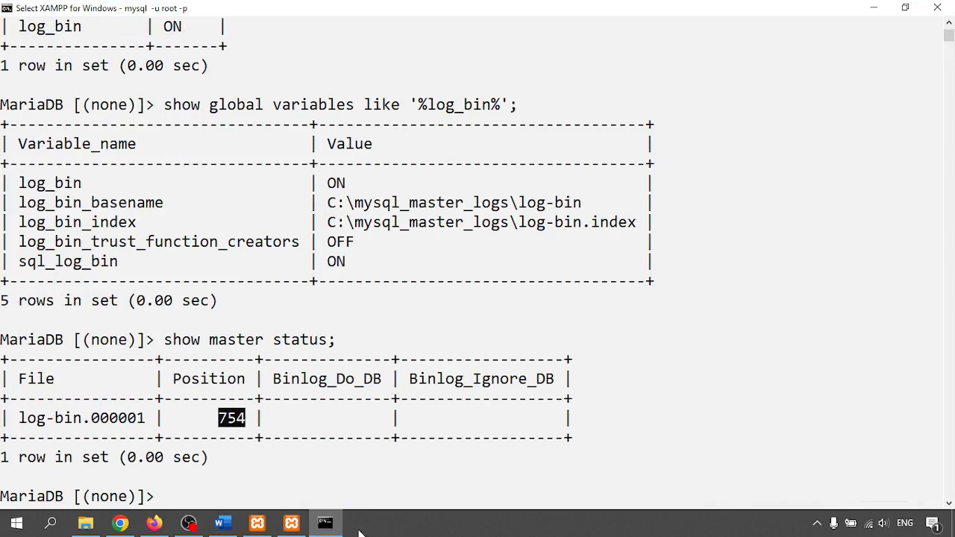
# - Replace the tutorial's Position value 420 with 764
pyautogui.click(325, 524)
pyautogui.scroll(-4, 361, 320)
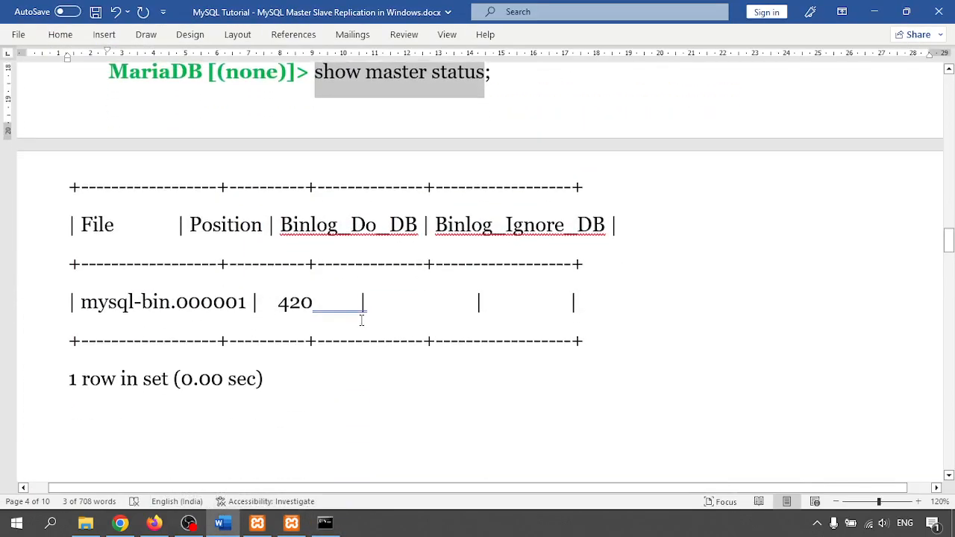
pyautogui.moveTo(277, 301); pyautogui.dragTo(311, 303)
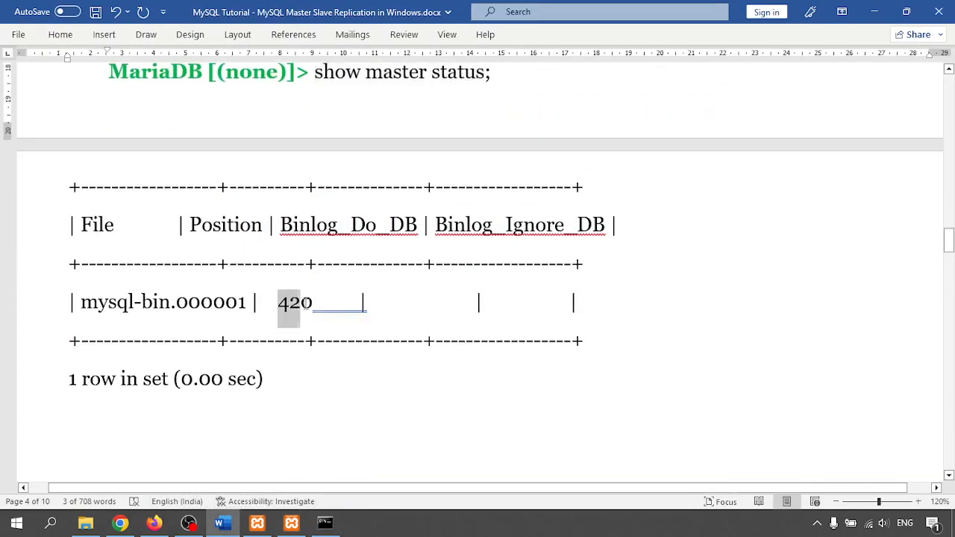
pyautogui.write('764')
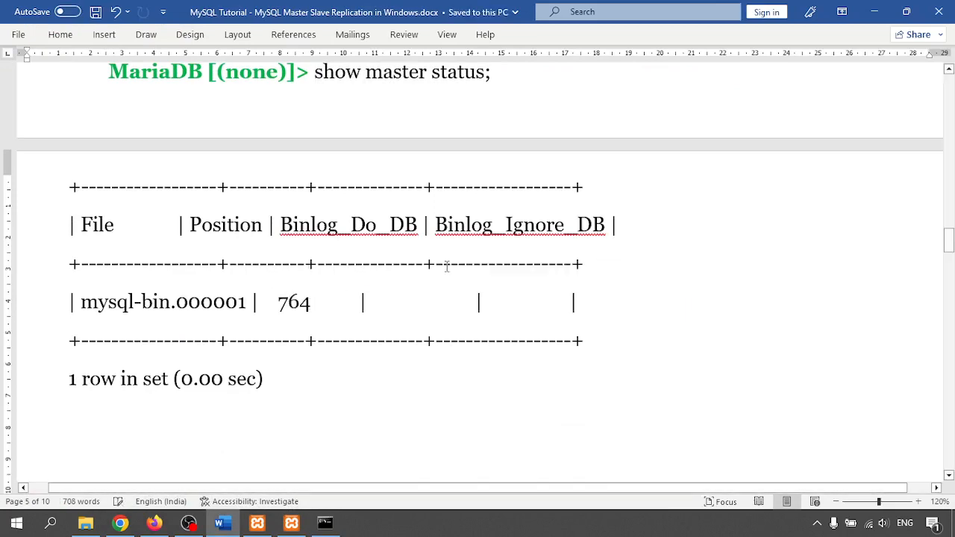
# - Scroll the tutorial to the In Slave Server section of Part 2
pyautogui.scroll(-8, 452, 262)
pyautogui.scroll(2, 451, 250)
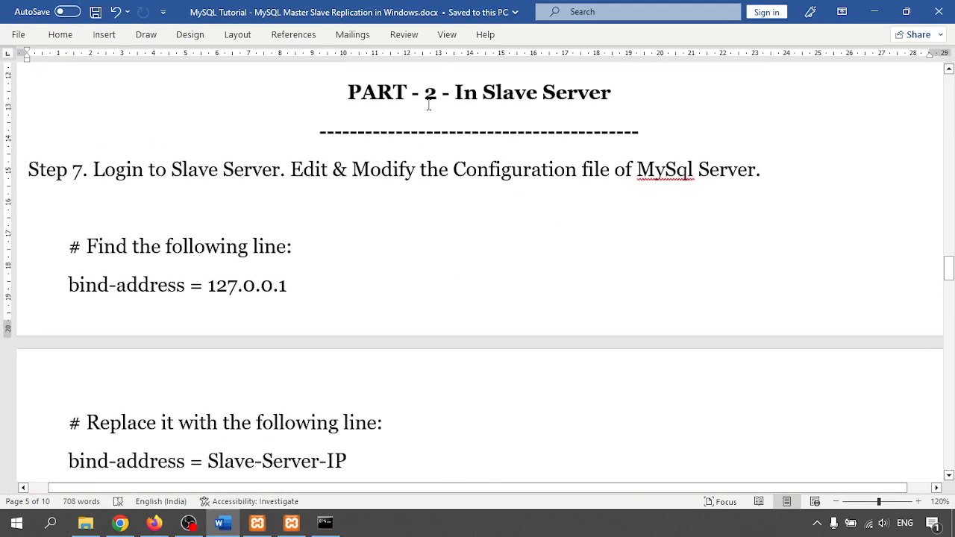
pyautogui.moveTo(458, 91); pyautogui.dragTo(617, 90)
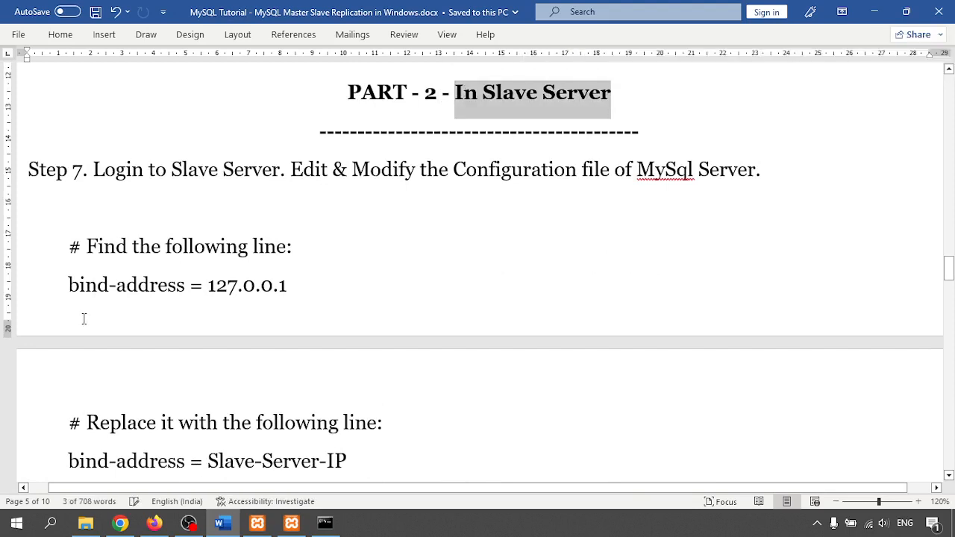
pyautogui.moveTo(69, 284); pyautogui.dragTo(305, 291)
pyautogui.scroll(-2, 215, 221)
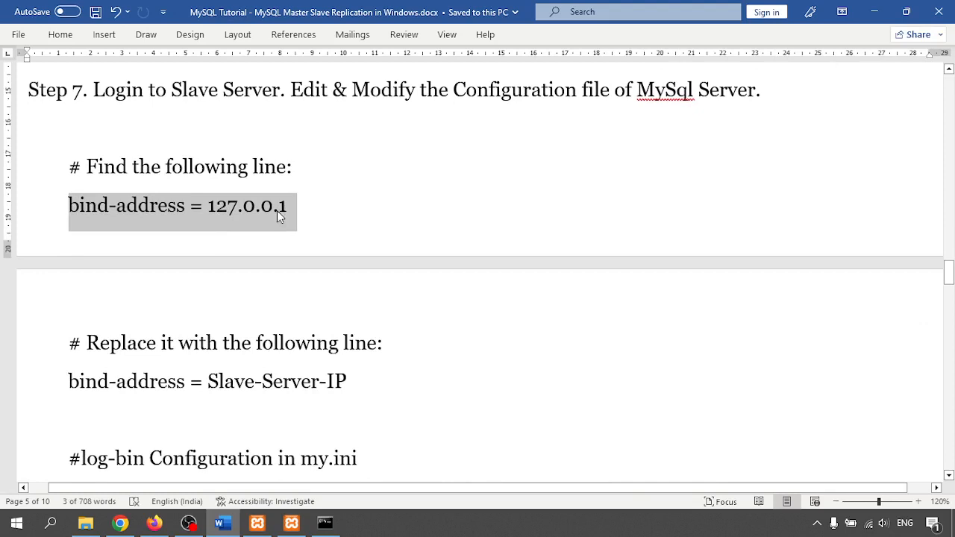
pyautogui.scroll(-6, 234, 230)
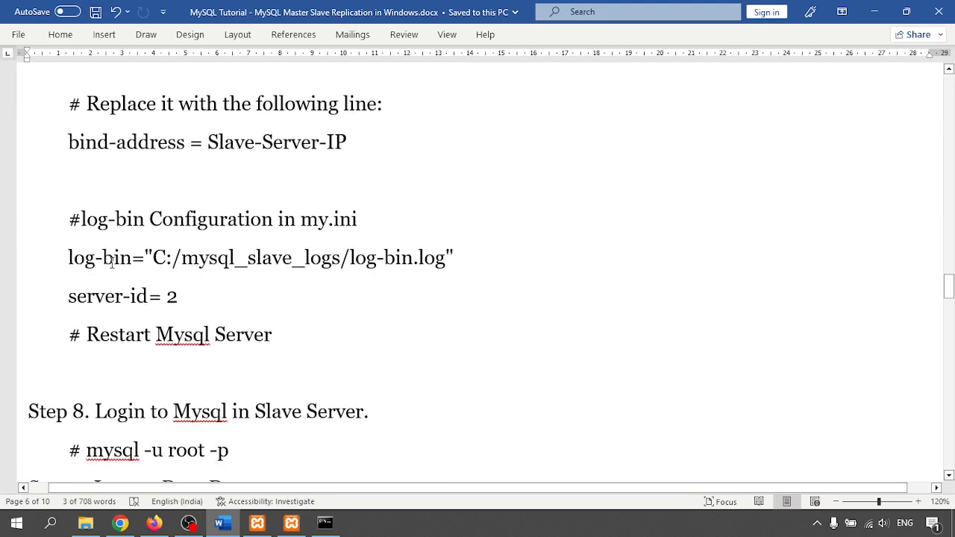
# - Highlight the mysql_slave_logs folder name and open File Explorer at Local Disk (C:)
pyautogui.moveTo(69, 257); pyautogui.dragTo(363, 302)
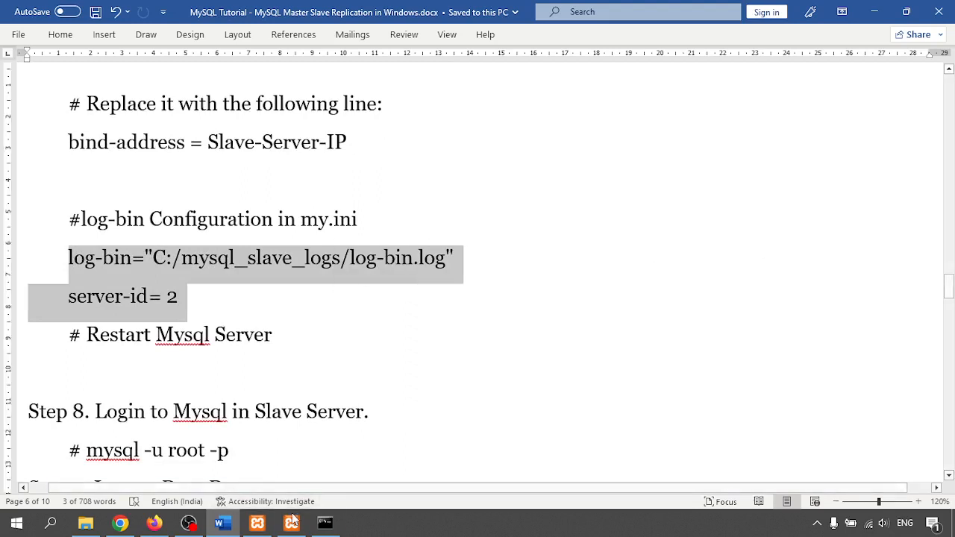
pyautogui.click(182, 302)
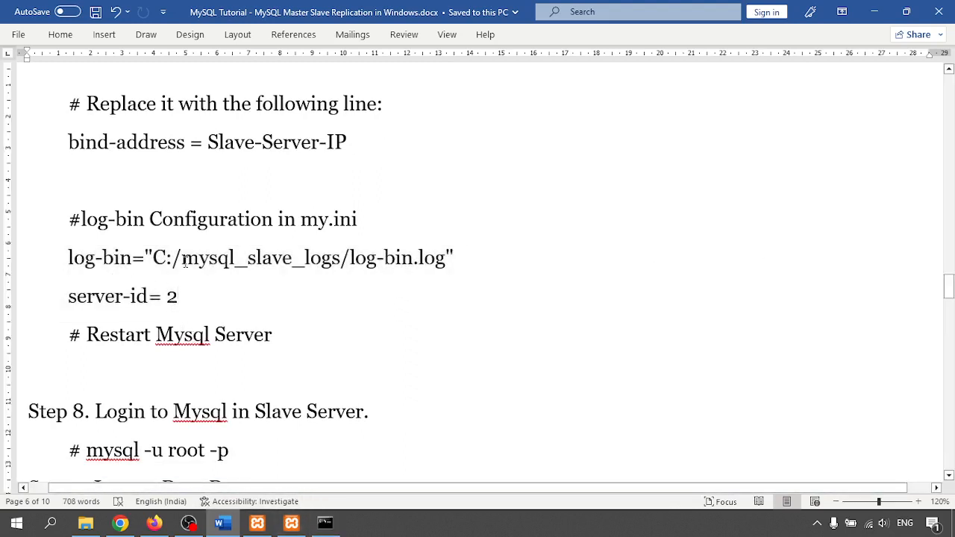
pyautogui.moveTo(182, 259); pyautogui.dragTo(339, 260)
pyautogui.hotkey('ctrl', 'c')
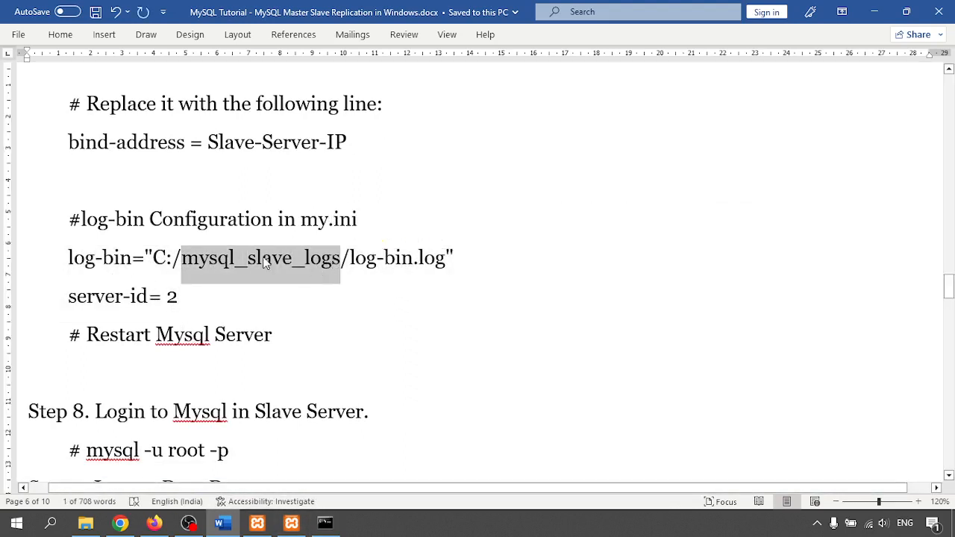
pyautogui.click(85, 523)
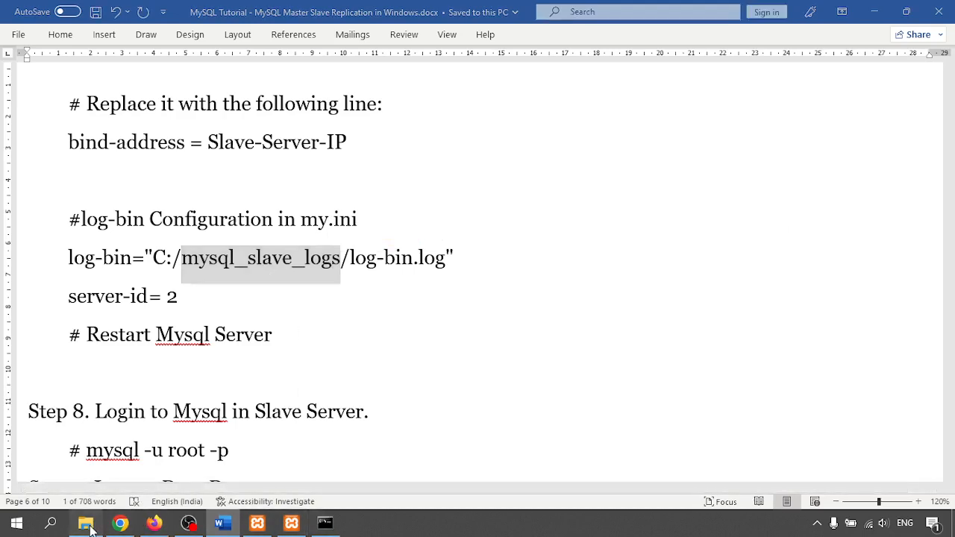
pyautogui.click(175, 47)
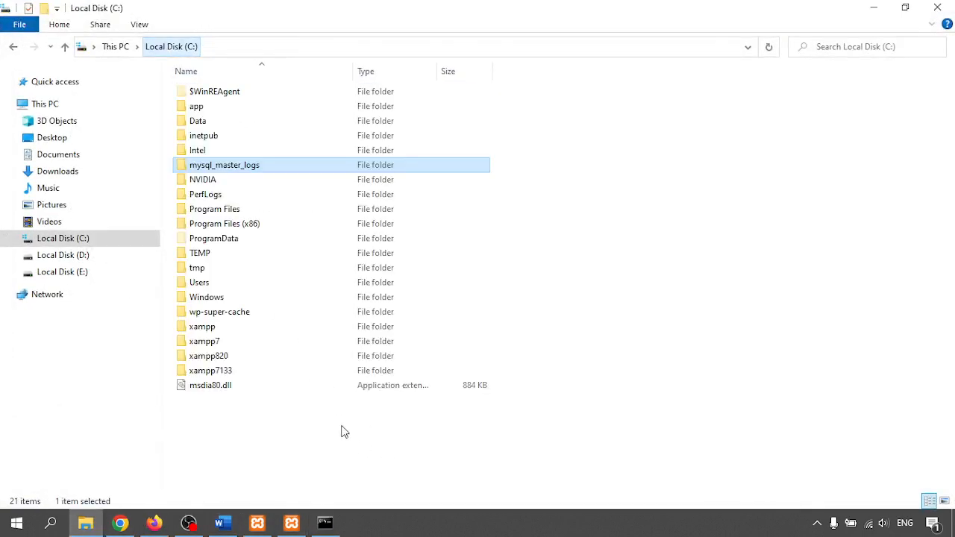
# - Create and open a new folder named mysql_slave_logs on C:, then switch back to Word
pyautogui.click(289, 456)
pyautogui.rightClick(287, 451)
pyautogui.moveTo(382, 415)
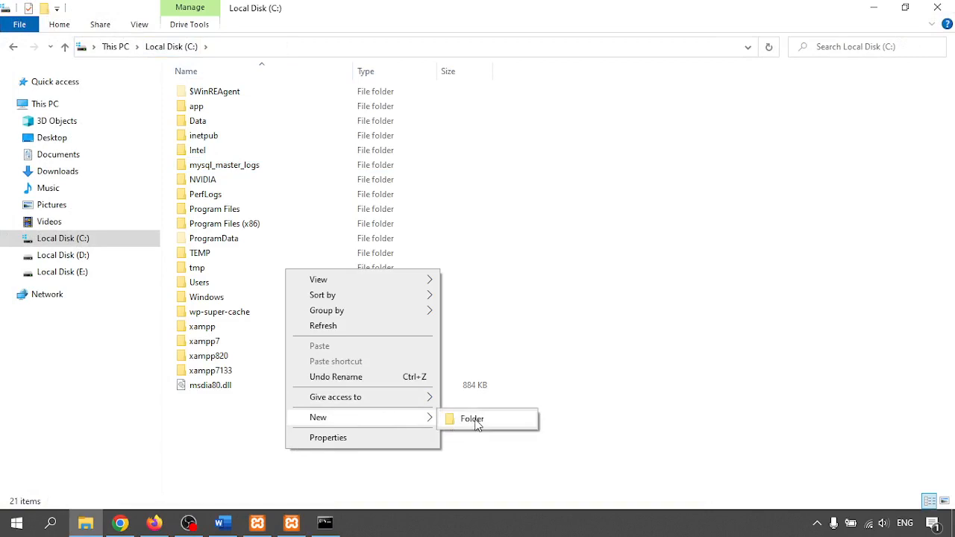
pyautogui.click(470, 423)
pyautogui.hotkey('ctrl', 'v')
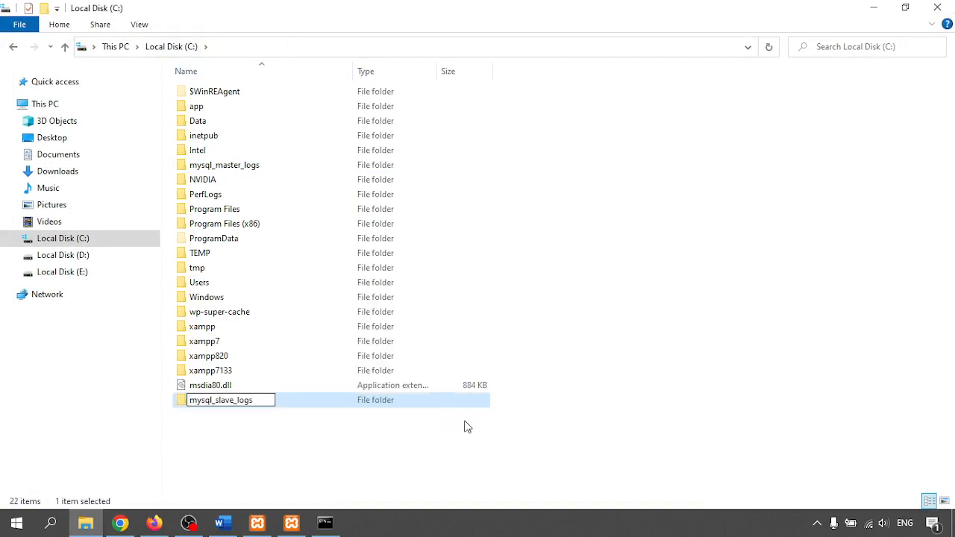
pyautogui.press('Return')
pyautogui.press('Return')
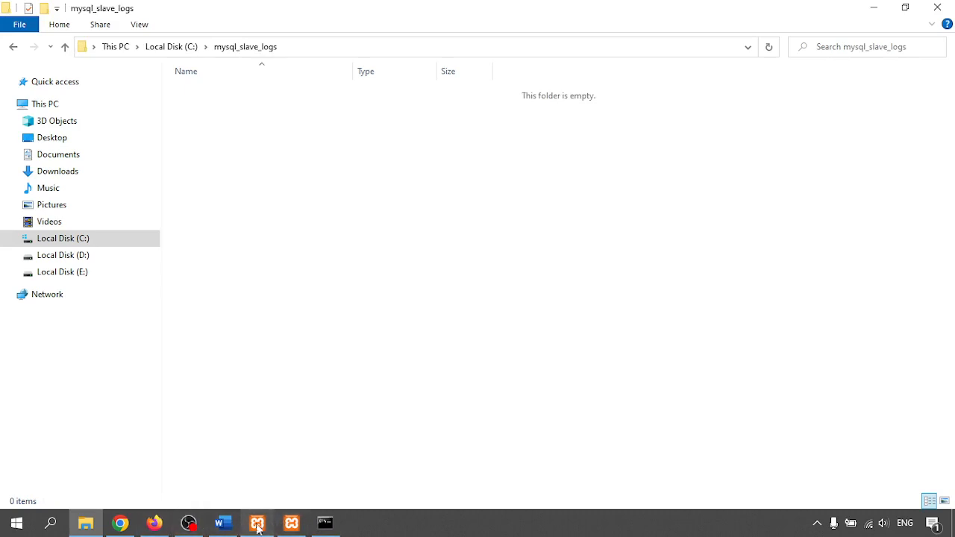
pyautogui.moveTo(224, 527)
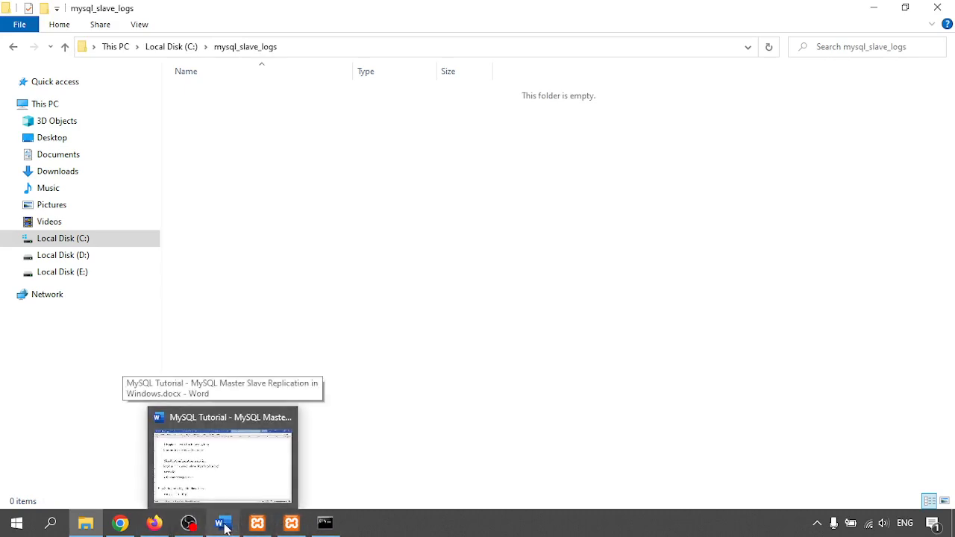
pyautogui.click(224, 527)
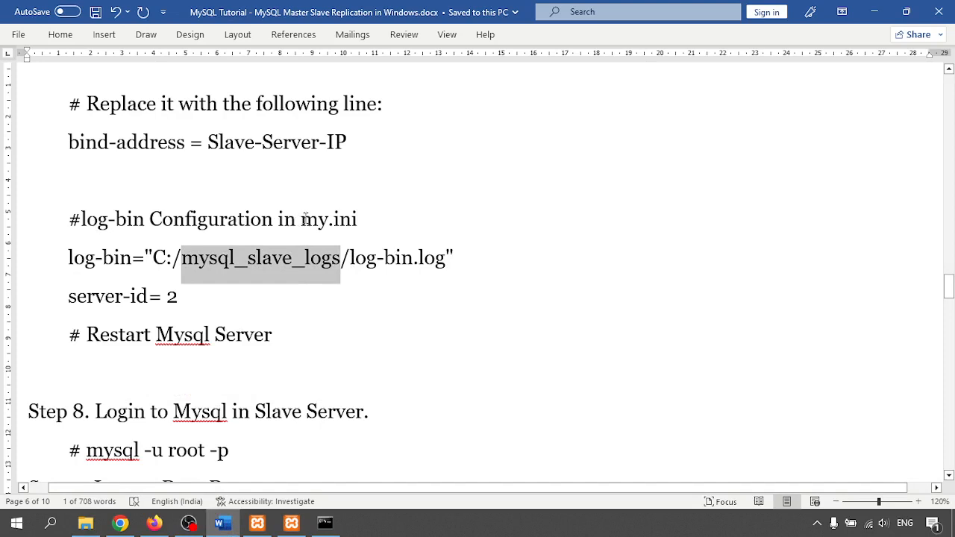
pyautogui.moveTo(301, 219); pyautogui.dragTo(366, 219)
pyautogui.hotkey('ctrl', 'b')
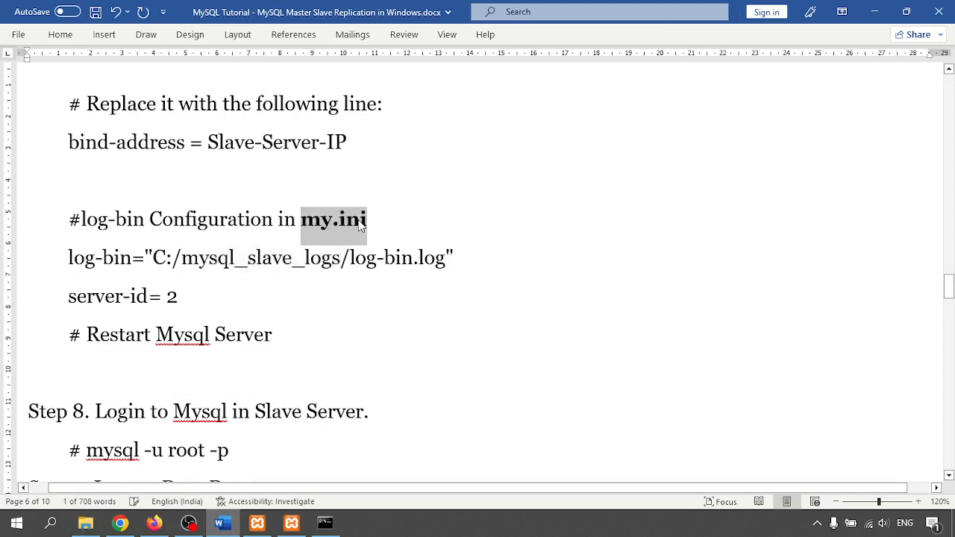
pyautogui.hotkey('ctrl', 's')
pyautogui.click(273, 257)
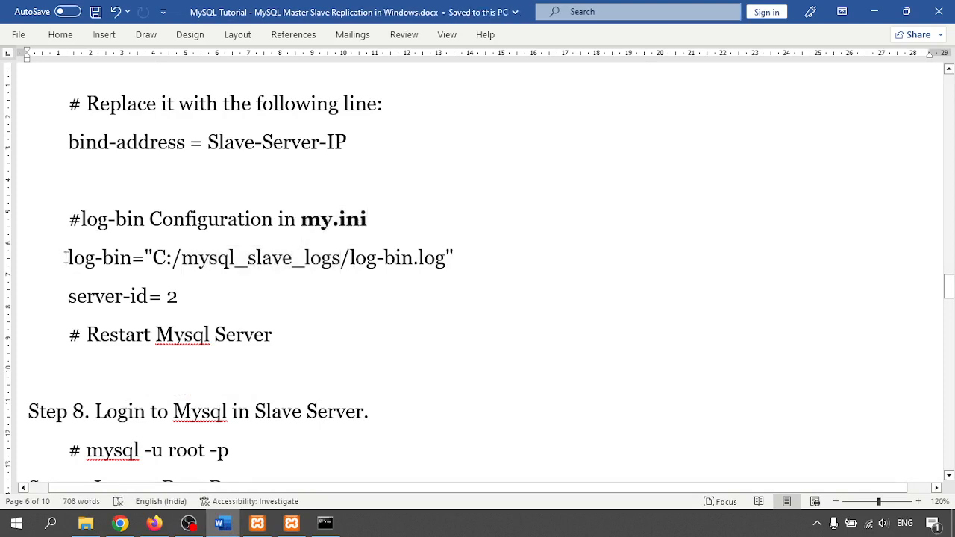
pyautogui.moveTo(69, 257); pyautogui.dragTo(453, 259)
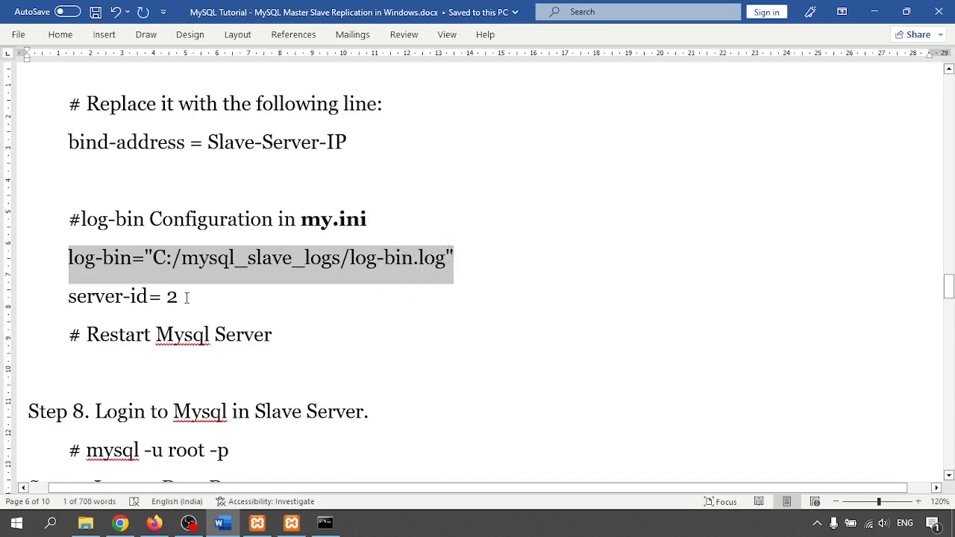
pyautogui.hotkey('alt', 'Tab')
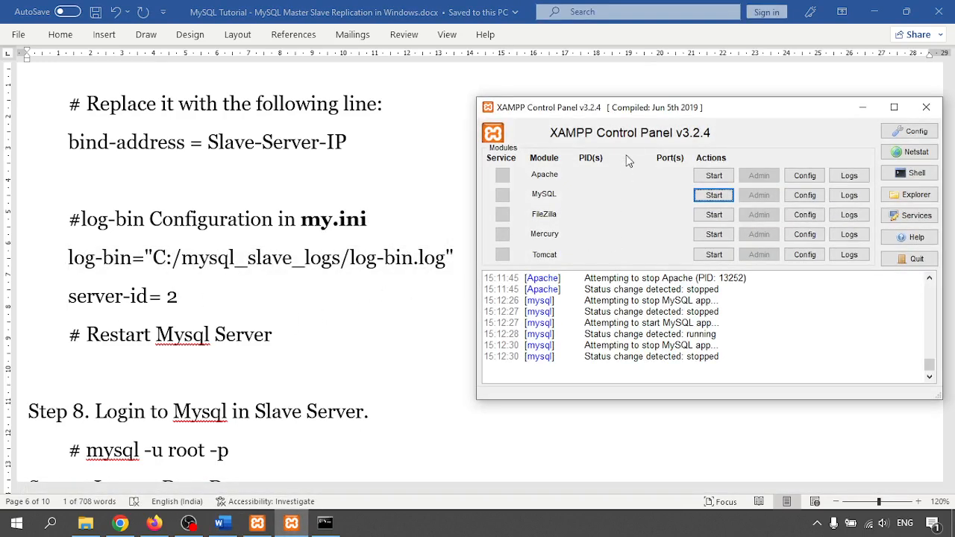
pyautogui.click(805, 195)
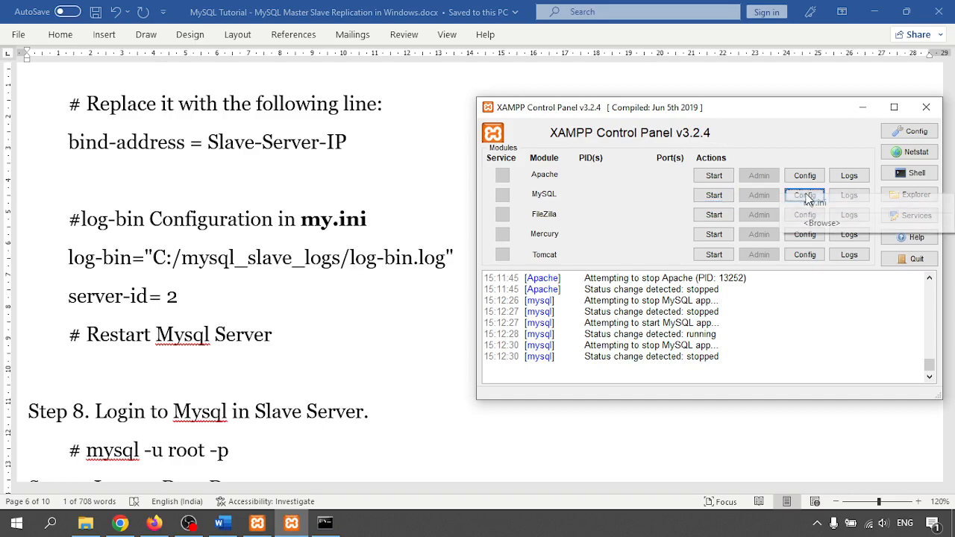
pyautogui.click(815, 205)
pyautogui.scroll(-10, 848, 85)
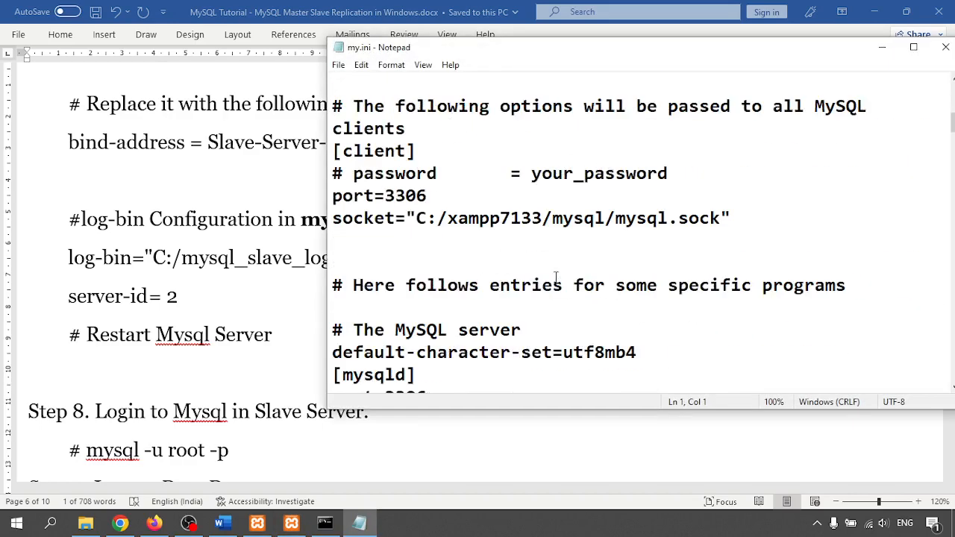
pyautogui.scroll(-3, 623, 233)
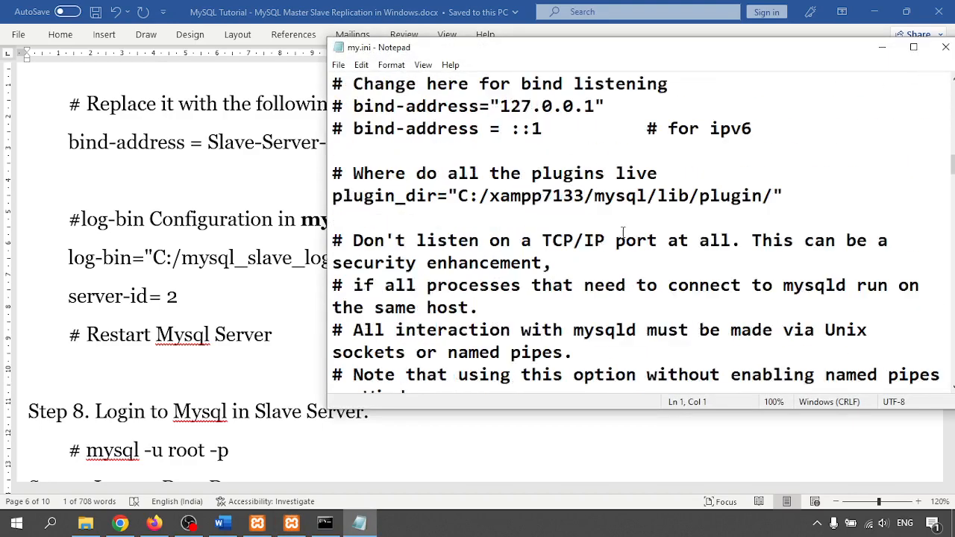
pyautogui.click(913, 47)
pyautogui.scroll(-10, 241, 269)
pyautogui.scroll(-5, 241, 270)
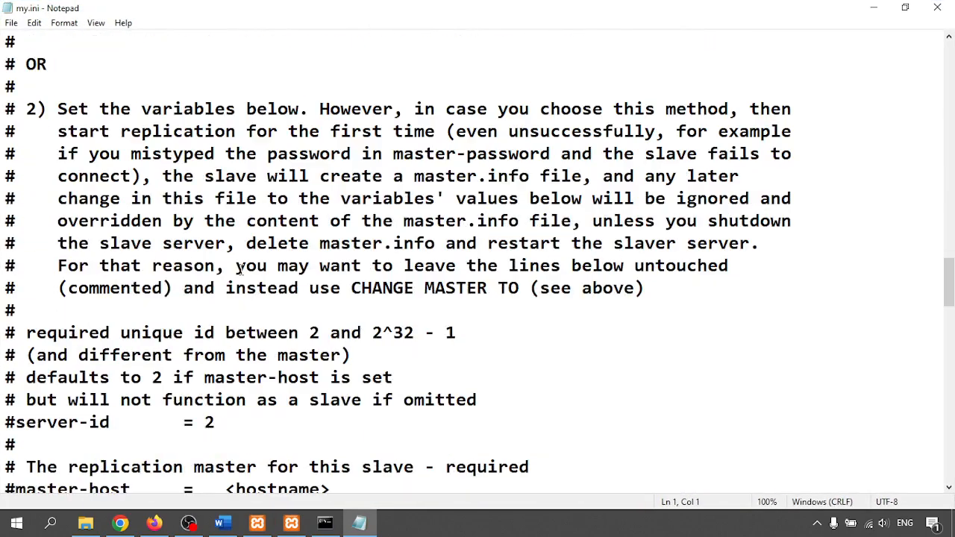
pyautogui.scroll(2, 241, 270)
pyautogui.scroll(-3, 241, 270)
pyautogui.scroll(-4, 152, 324)
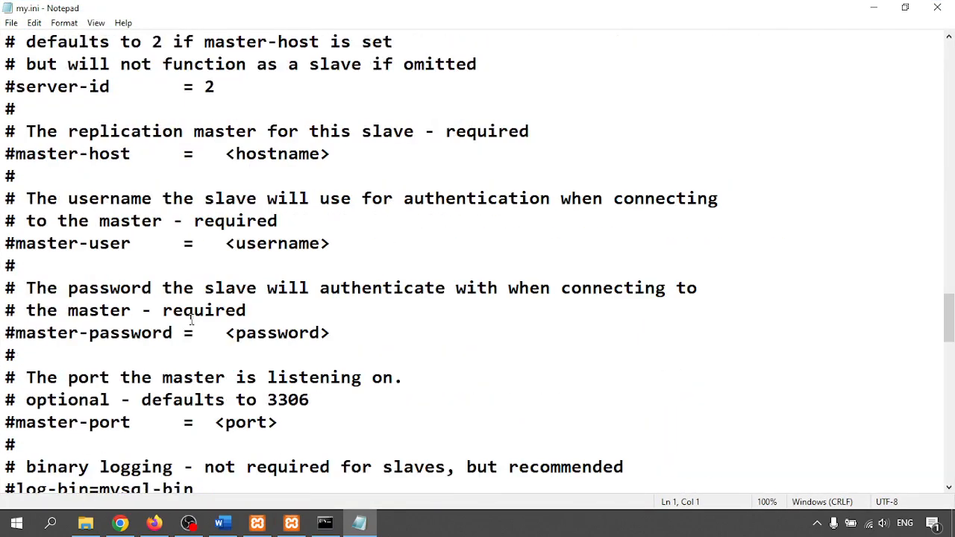
pyautogui.scroll(11, 192, 320)
pyautogui.click(396, 222)
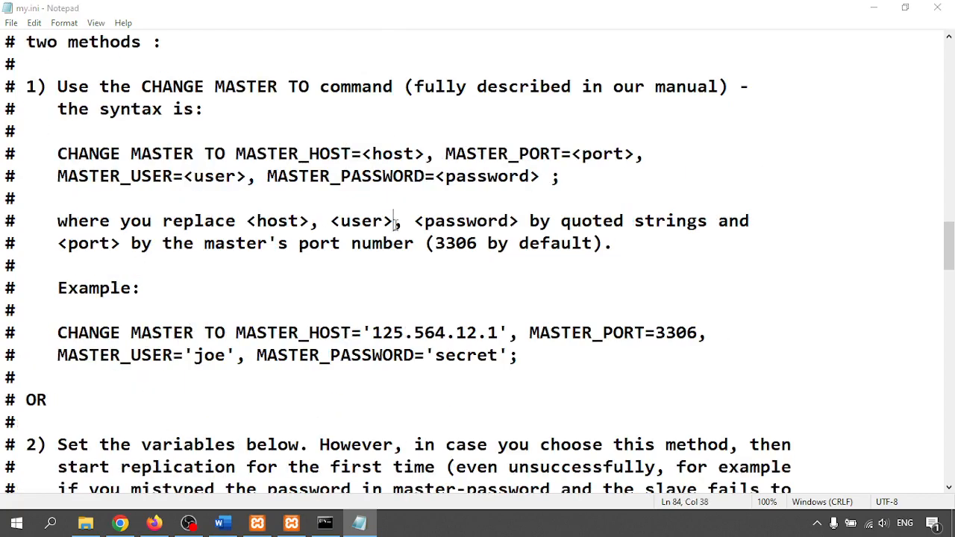
pyautogui.hotkey('ctrl', 'f')
pyautogui.click(258, 171)
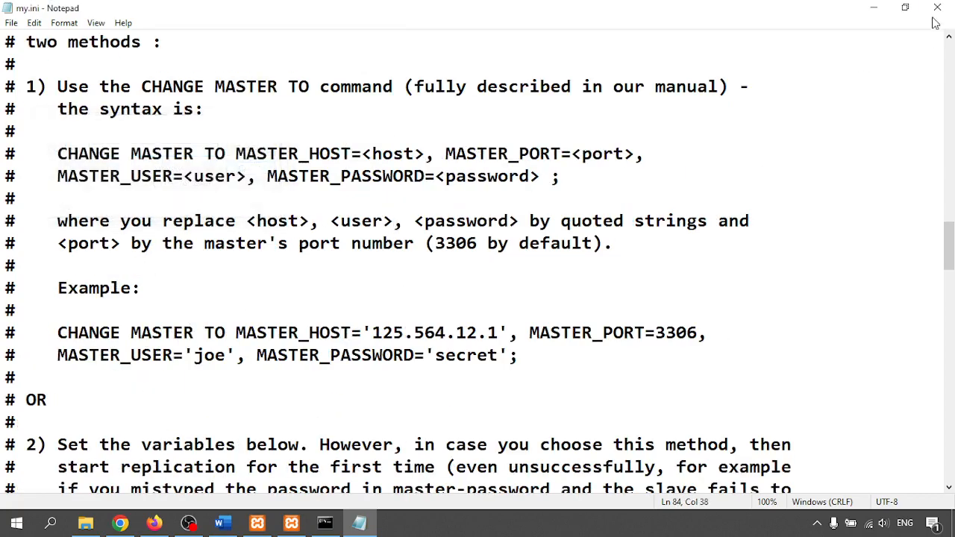
pyautogui.click(938, 7)
# - Start MySQL in the v3.2.4 panel, note the port 3306 conflict, and bring up the master's panel
pyautogui.click(714, 195)
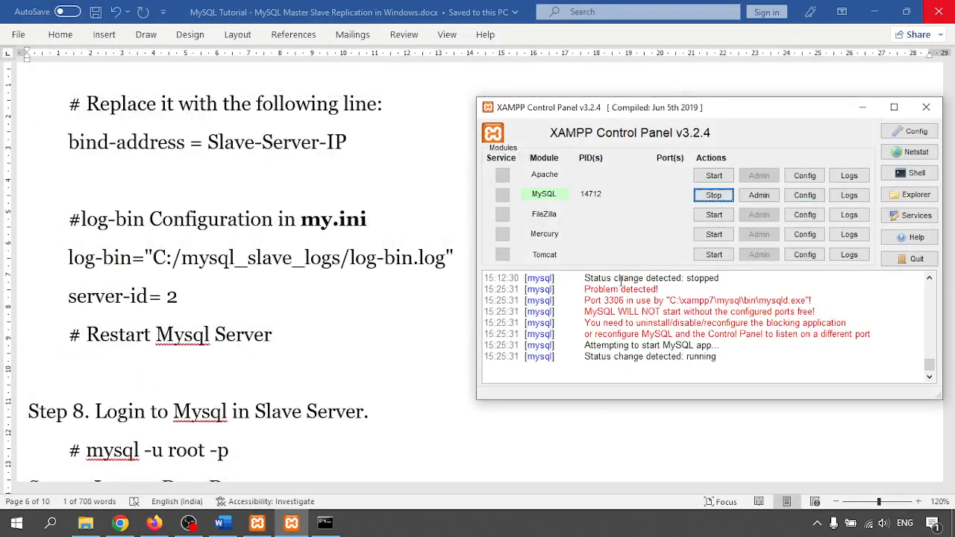
pyautogui.moveTo(607, 300); pyautogui.dragTo(626, 301)
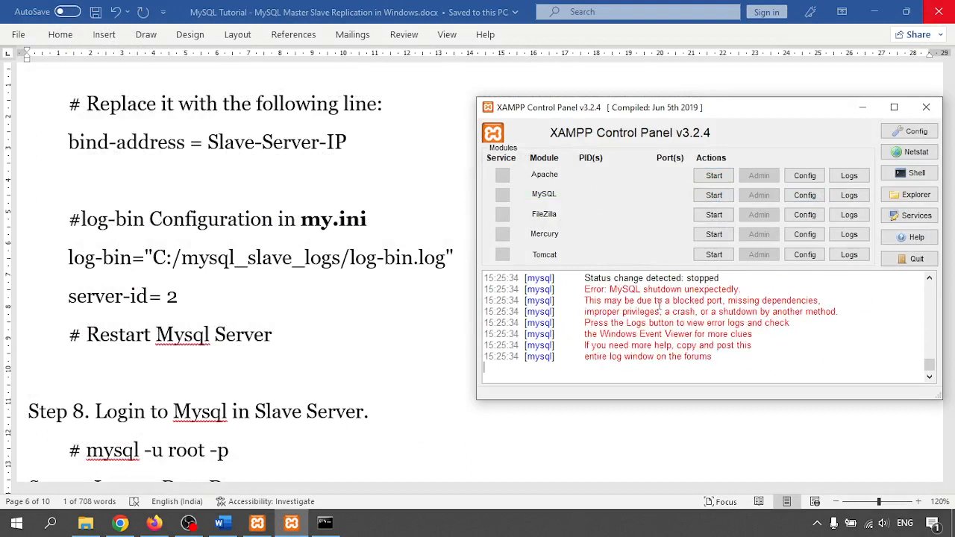
pyautogui.click(257, 524)
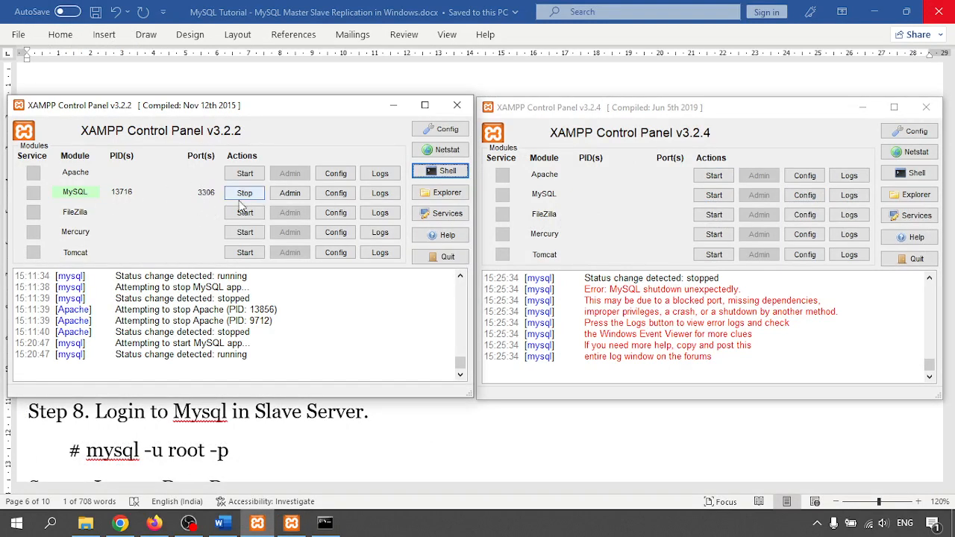
# - Open the slave's my.ini from the v3.2.4 Config menu, maximized
pyautogui.click(805, 195)
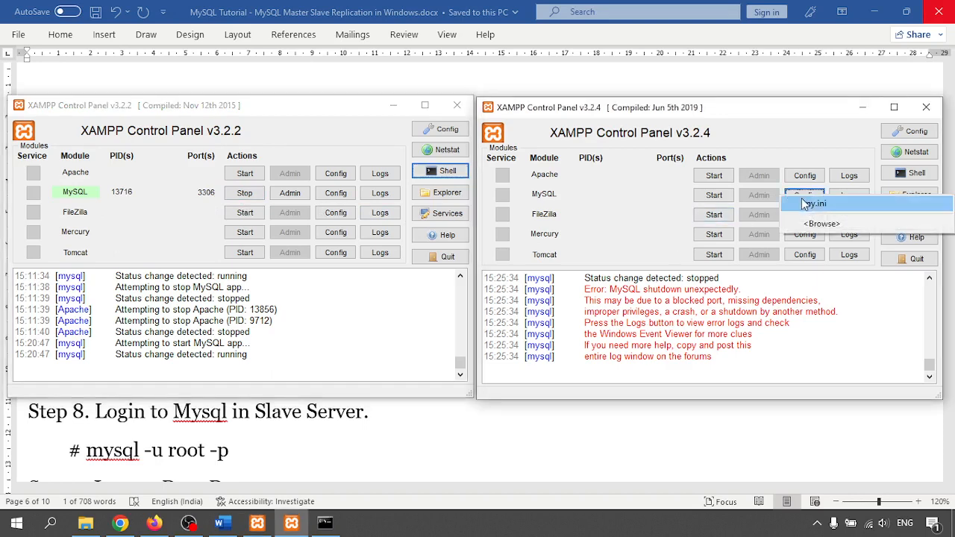
pyautogui.click(813, 203)
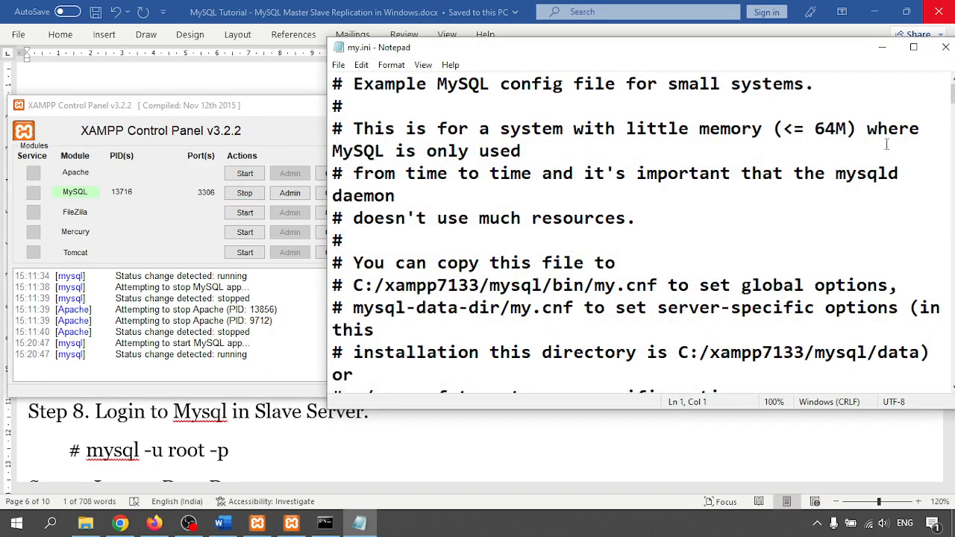
pyautogui.click(914, 47)
pyautogui.scroll(-4, 165, 316)
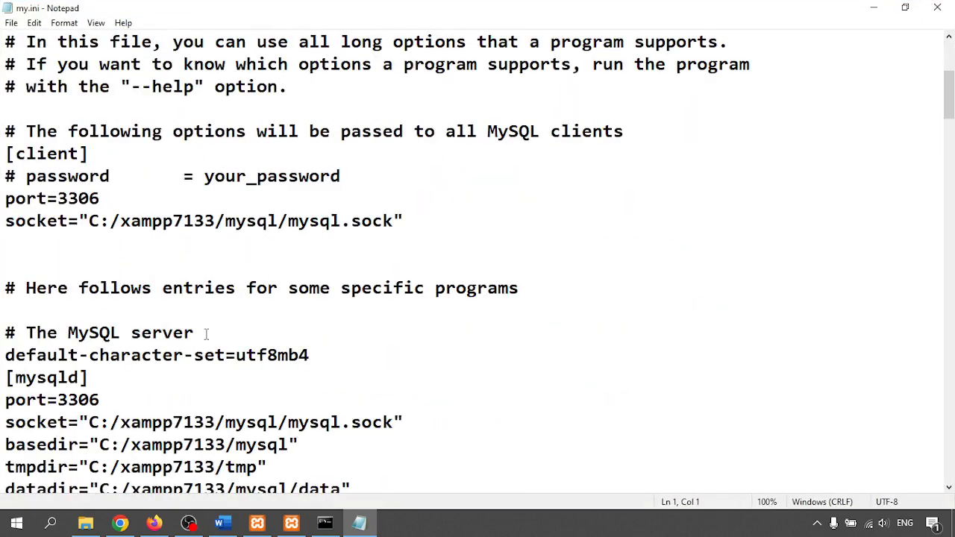
pyautogui.scroll(-3, 206, 334)
# - Change both port=3306 lines to 3307, save my.ini, and start MySQL on 3307
pyautogui.moveTo(90, 196); pyautogui.dragTo(101, 197)
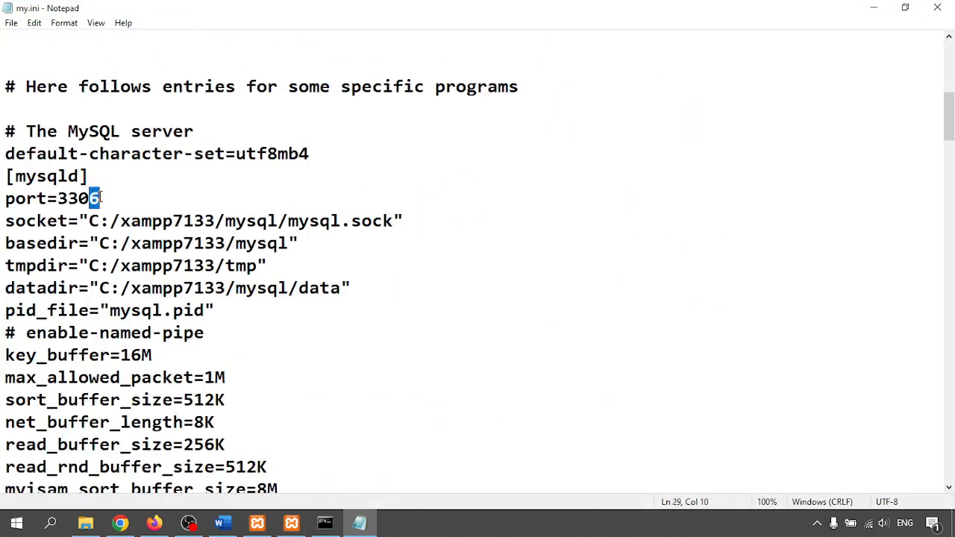
pyautogui.write('7')
pyautogui.scroll(5, 100, 199)
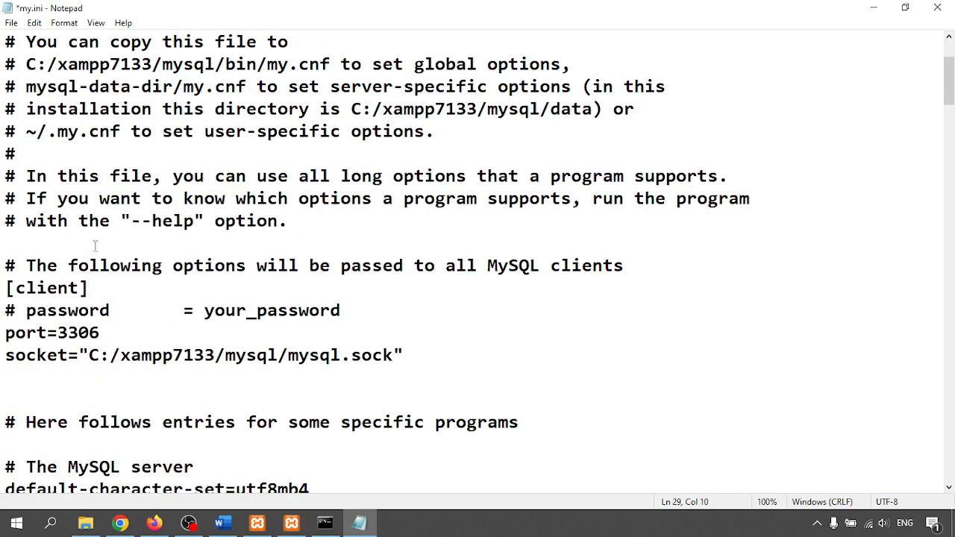
pyautogui.moveTo(92, 329); pyautogui.dragTo(102, 333)
pyautogui.write('7')
pyautogui.hotkey('ctrl', 's')
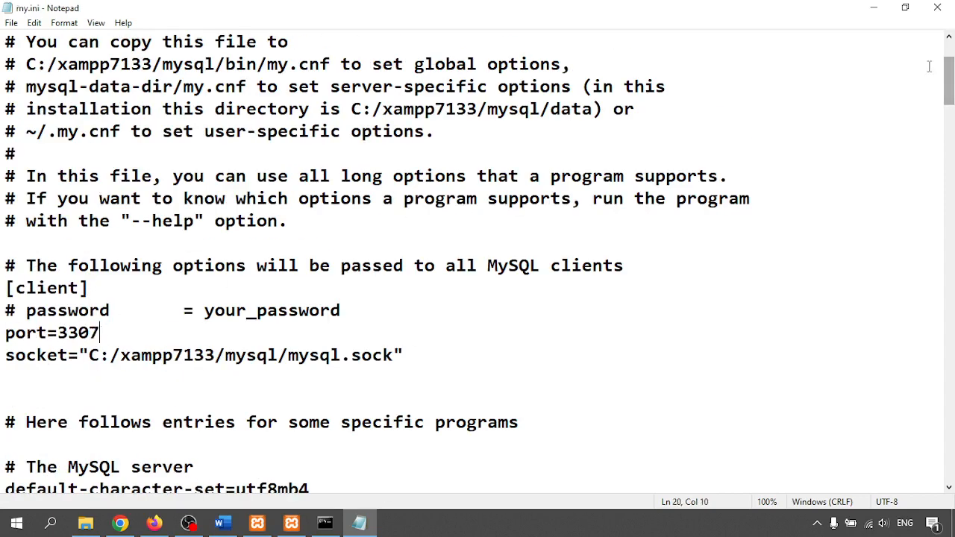
pyautogui.click(938, 7)
pyautogui.click(714, 194)
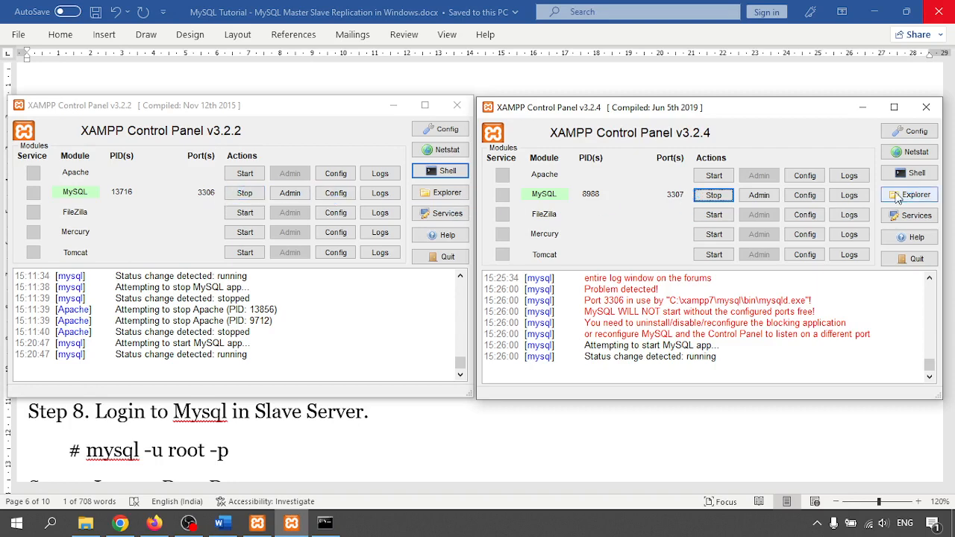
# - Stop the slave's MySQL and reopen its my.ini, checking the tutorial's log-bin line
pyautogui.click(715, 195)
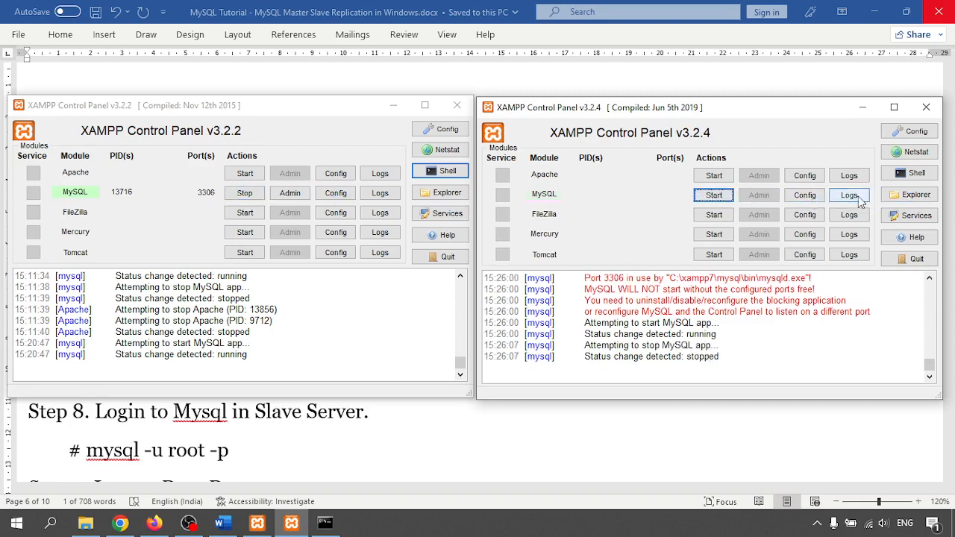
pyautogui.click(804, 195)
pyautogui.click(819, 204)
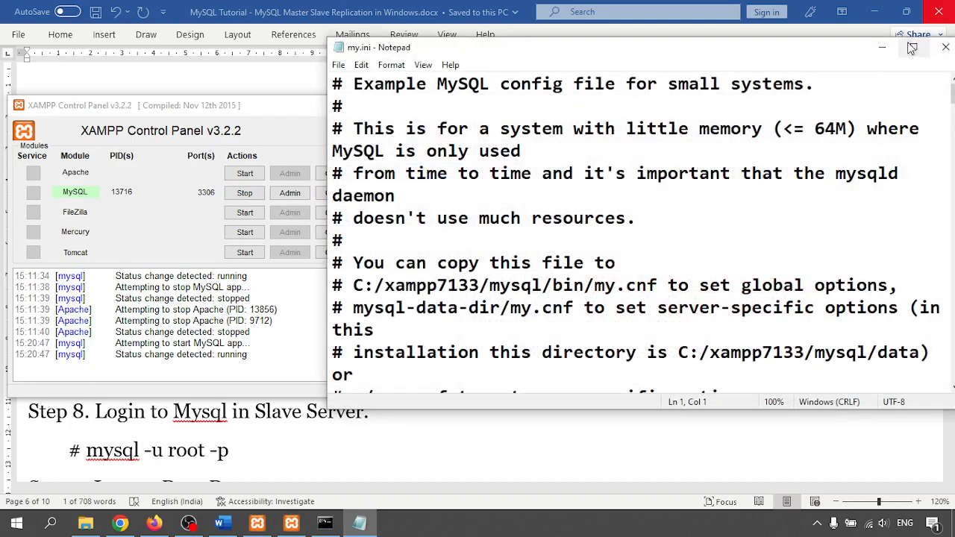
pyautogui.click(914, 47)
pyautogui.scroll(-20, 326, 315)
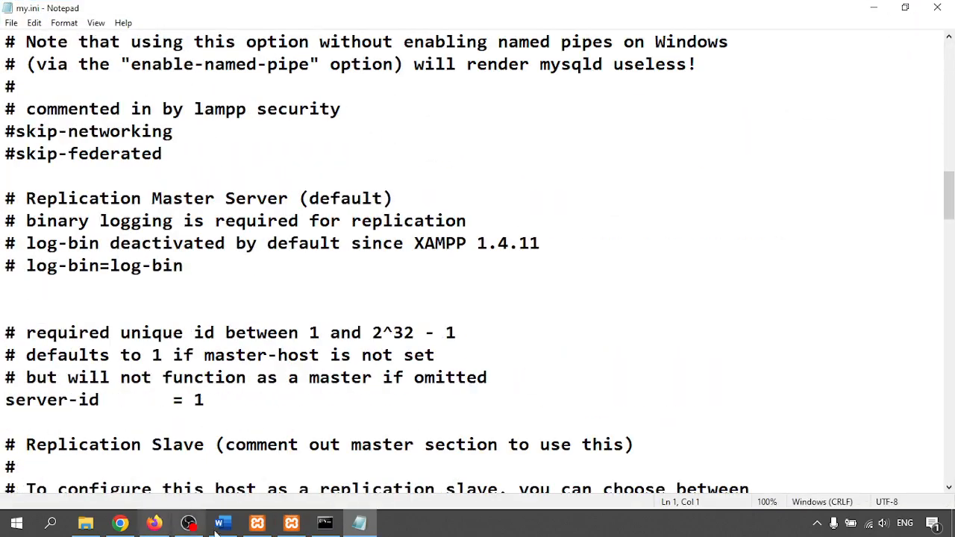
pyautogui.click(221, 524)
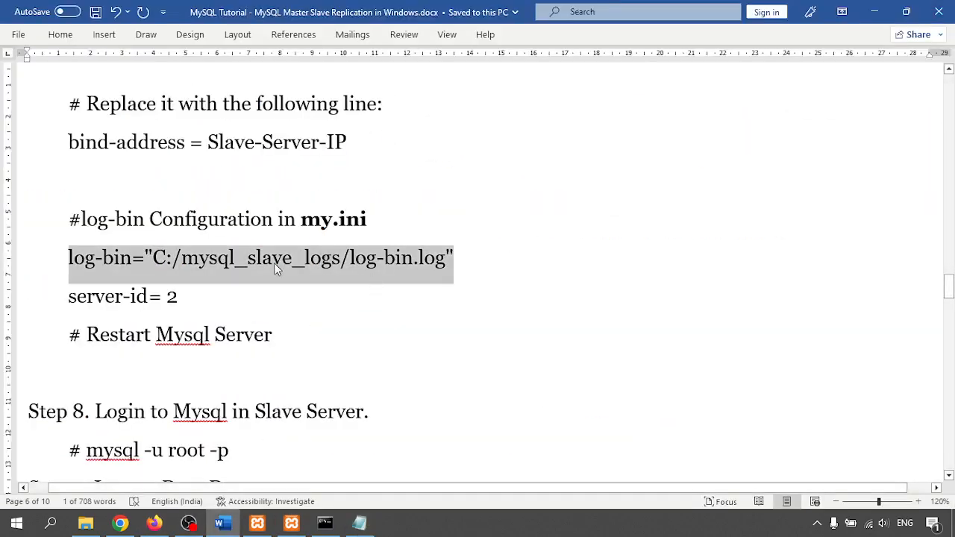
pyautogui.click(291, 522)
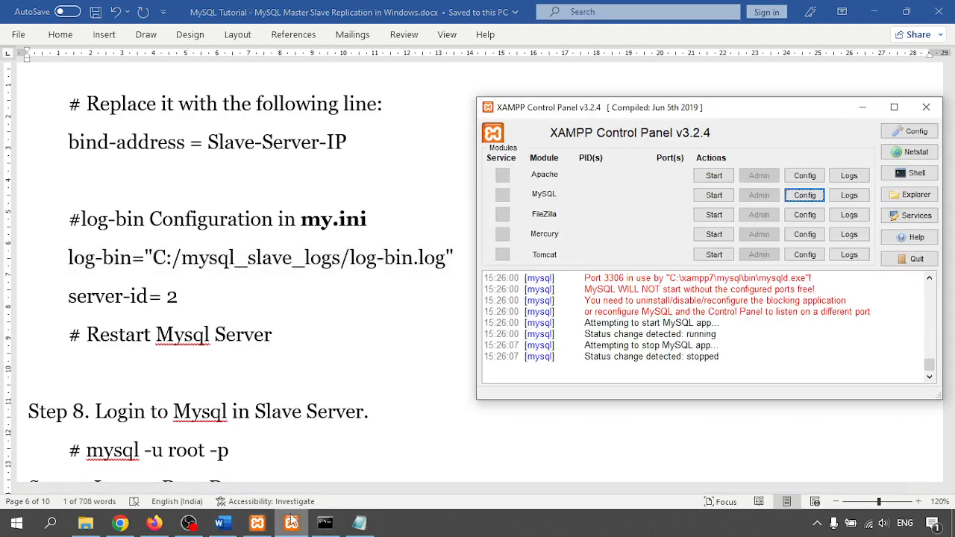
pyautogui.click(359, 522)
pyautogui.scroll(-6, 285, 306)
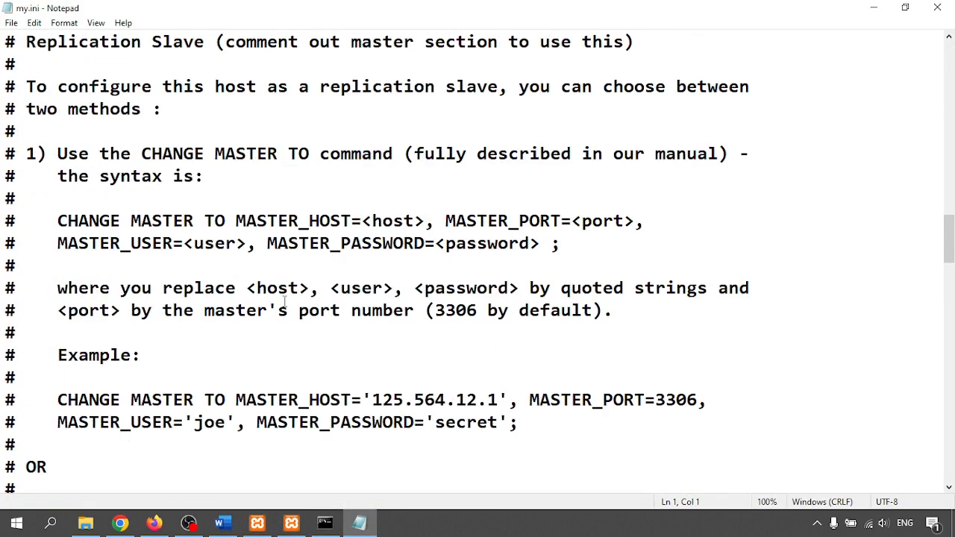
# - Search my.ini up and down for existing log-bin entries
pyautogui.click(285, 302)
pyautogui.hotkey('ctrl', 'f')
pyautogui.click(253, 150)
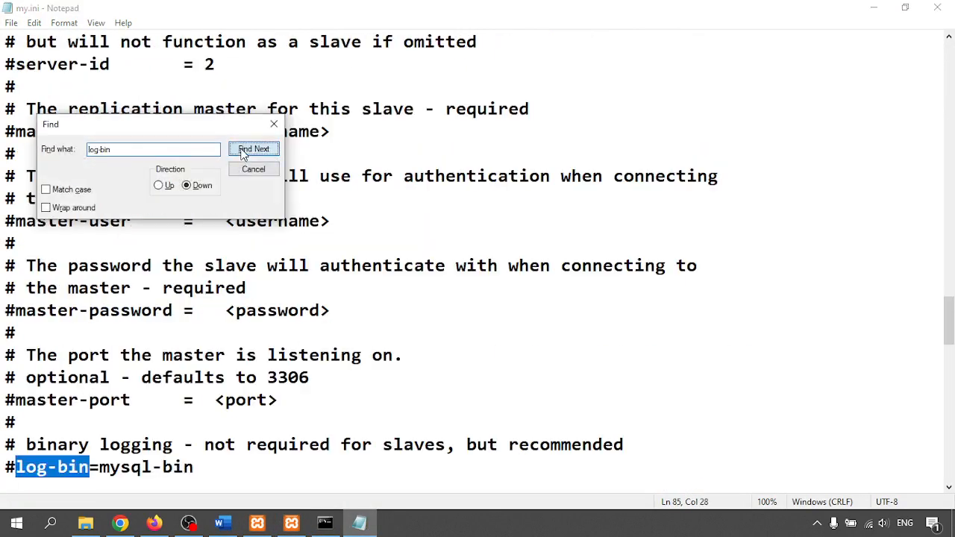
pyautogui.click(275, 125)
pyautogui.scroll(-3, 133, 378)
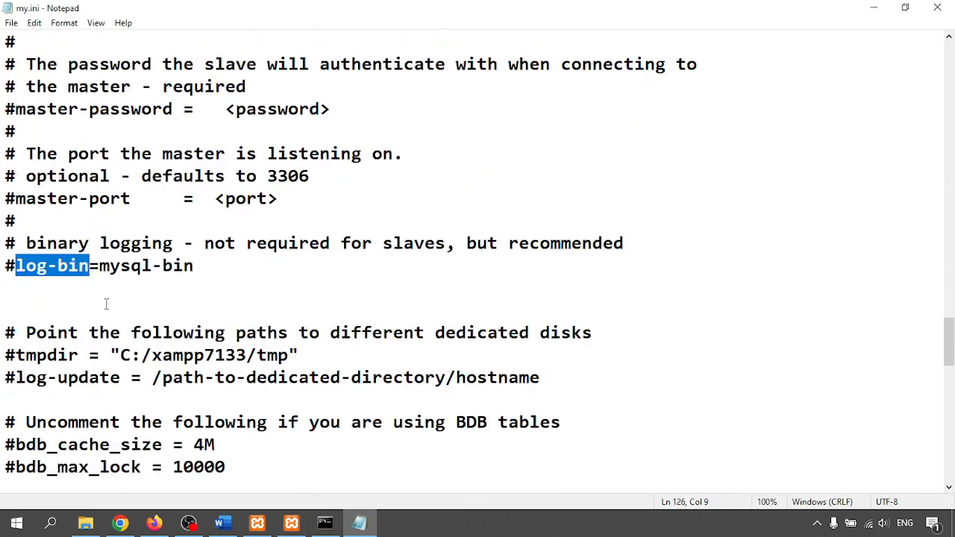
pyautogui.hotkey('ctrl', 'f')
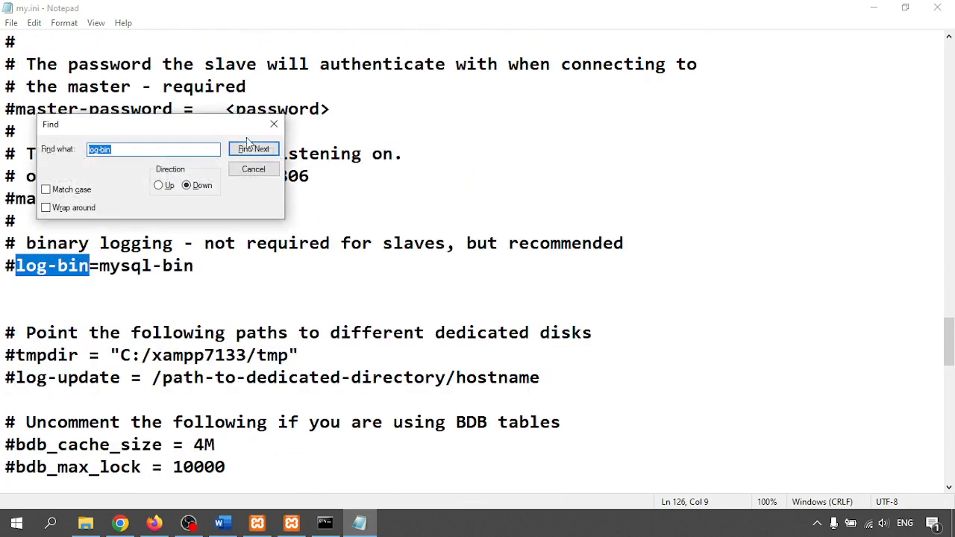
pyautogui.click(254, 150)
pyautogui.press('Return')
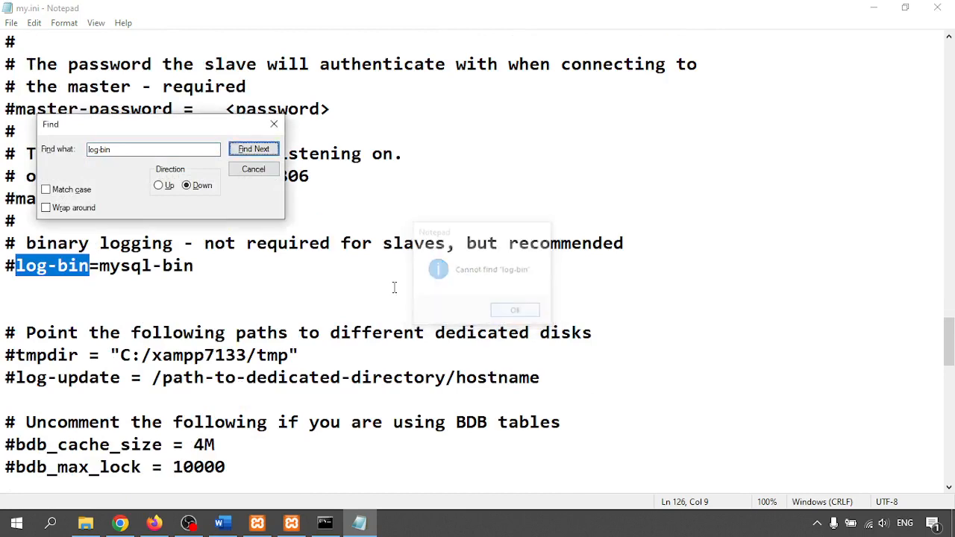
pyautogui.click(170, 186)
pyautogui.click(253, 149)
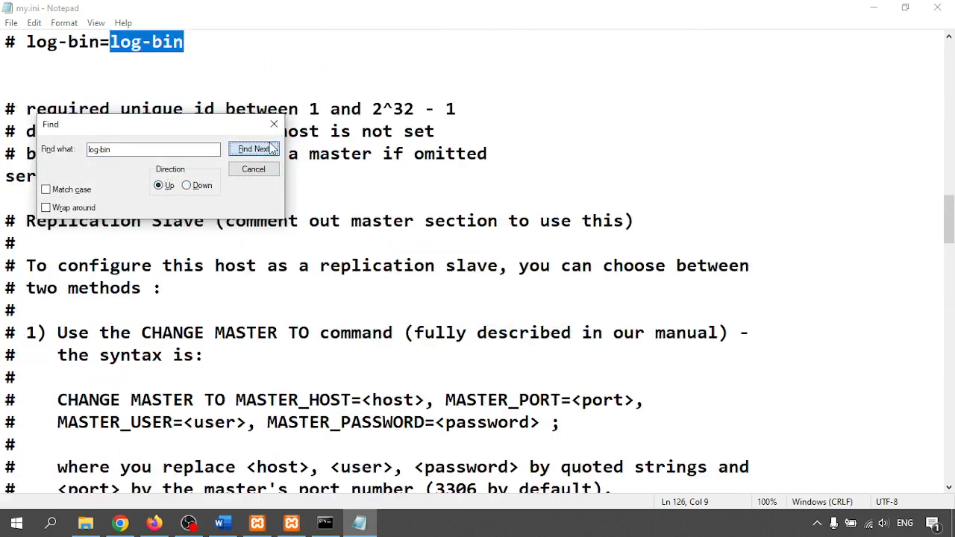
pyautogui.click(271, 129)
pyautogui.scroll(3, 137, 186)
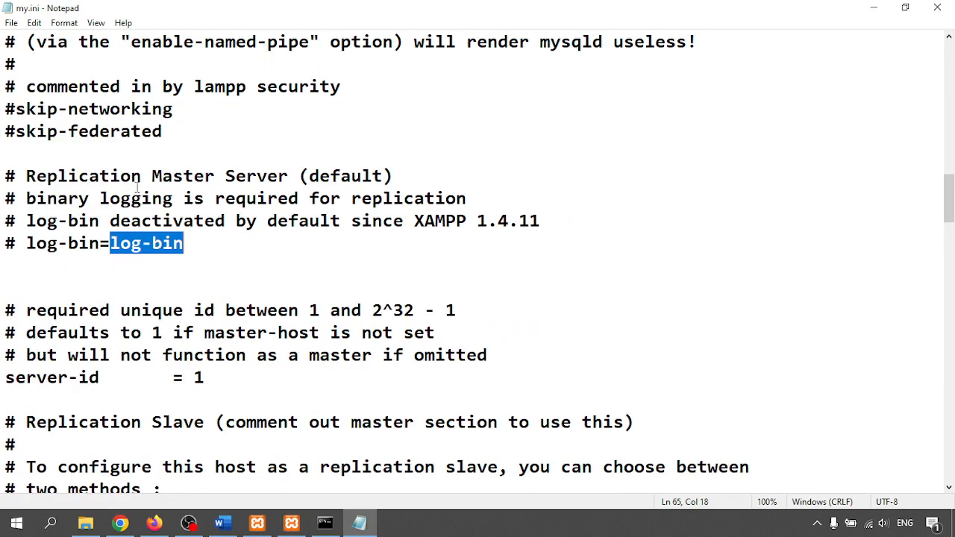
# - Add the line log-bin="C:/mysql_slave_logs/log-bin.log" below the log-bin comment
pyautogui.click(212, 243)
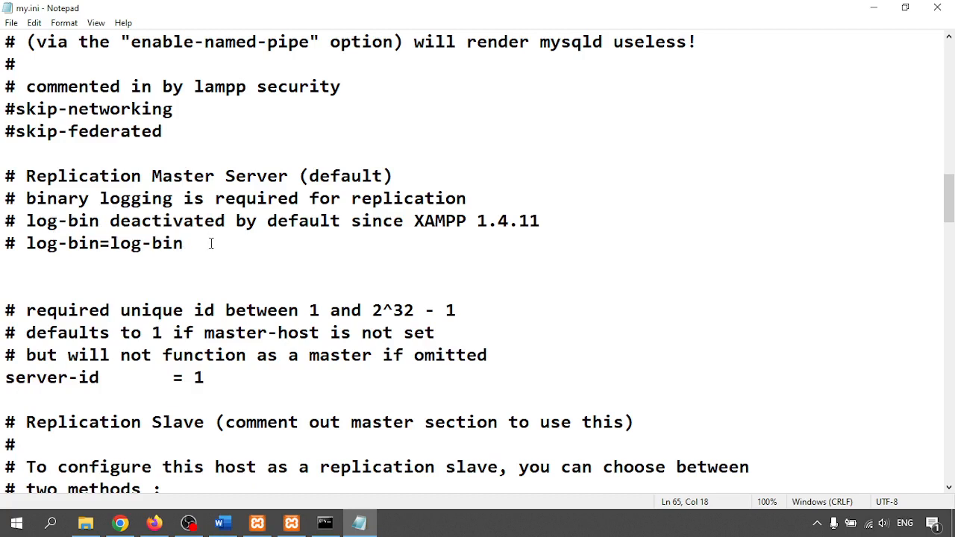
pyautogui.press('Return')
pyautogui.write('log-bin="C:/mysql_slave_logs/log-bin.log"')
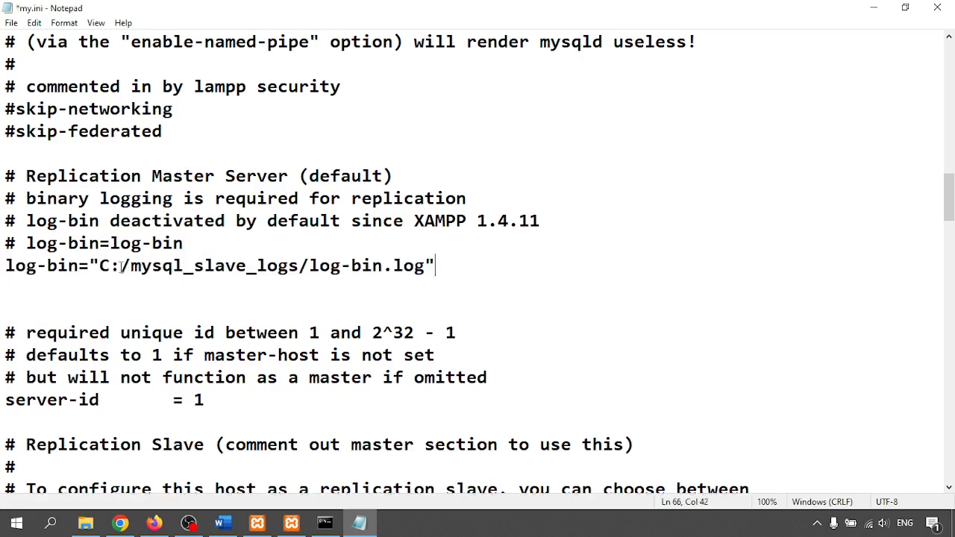
pyautogui.moveTo(196, 268); pyautogui.dragTo(293, 267)
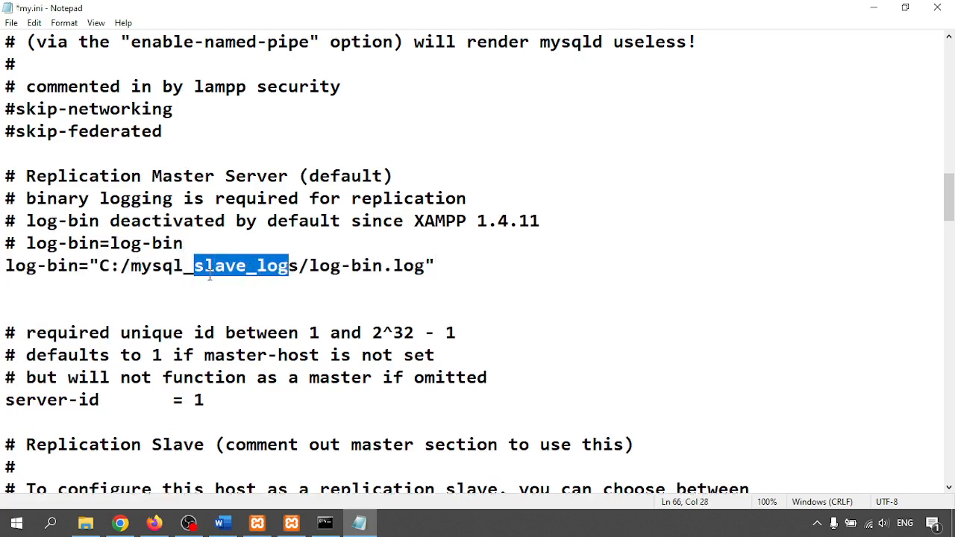
pyautogui.moveTo(193, 267); pyautogui.dragTo(299, 267)
# - Change server-id from 1 to 2, save my.ini, and close Notepad
pyautogui.moveTo(205, 401); pyautogui.dragTo(195, 400)
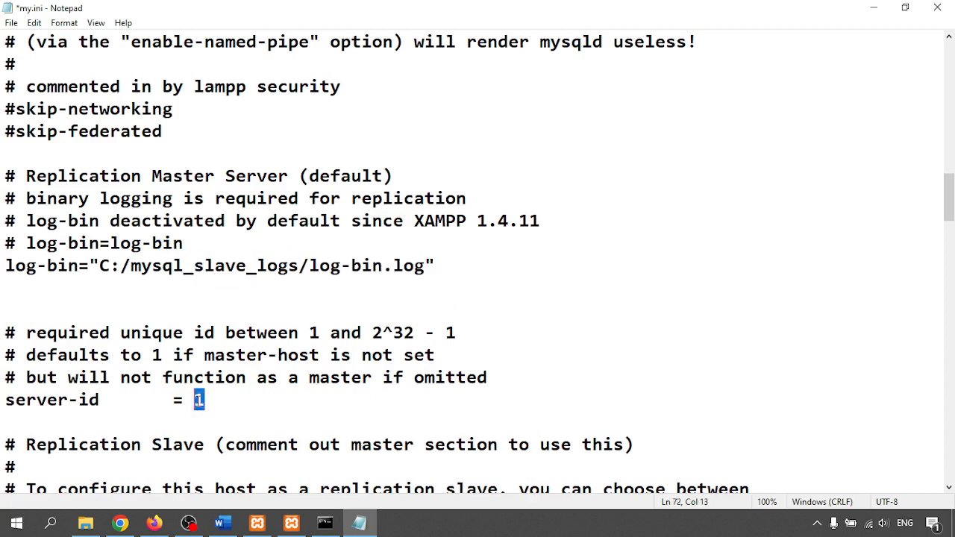
pyautogui.write('2')
pyautogui.hotkey('ctrl', 's')
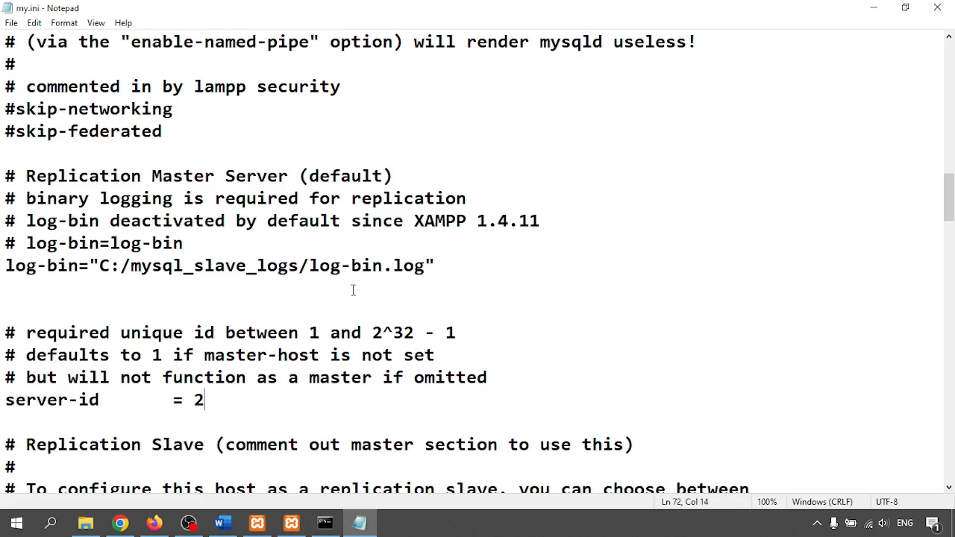
pyautogui.click(937, 9)
# - Restart the slave's MySQL on port 3307 and open the XAMPP shell's console properties
pyautogui.click(715, 194)
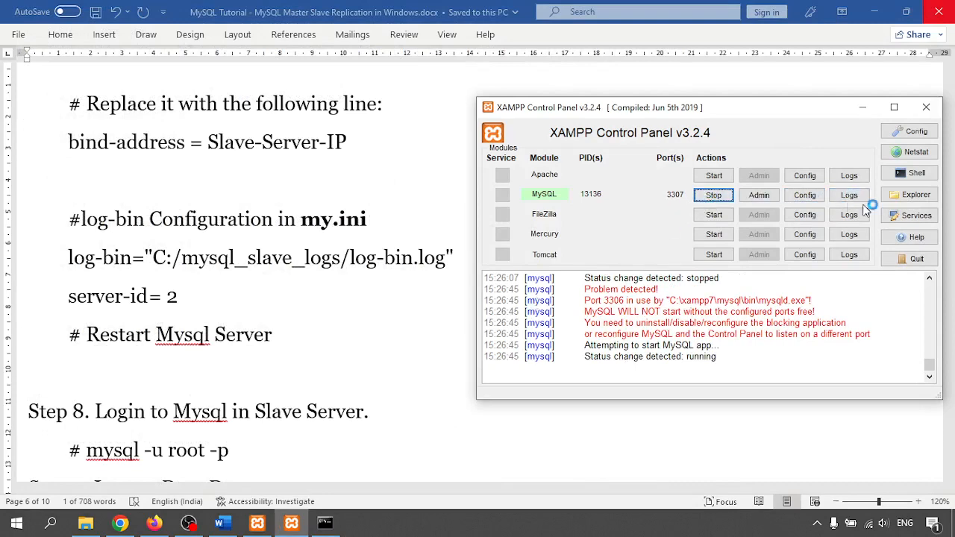
pyautogui.click(916, 172)
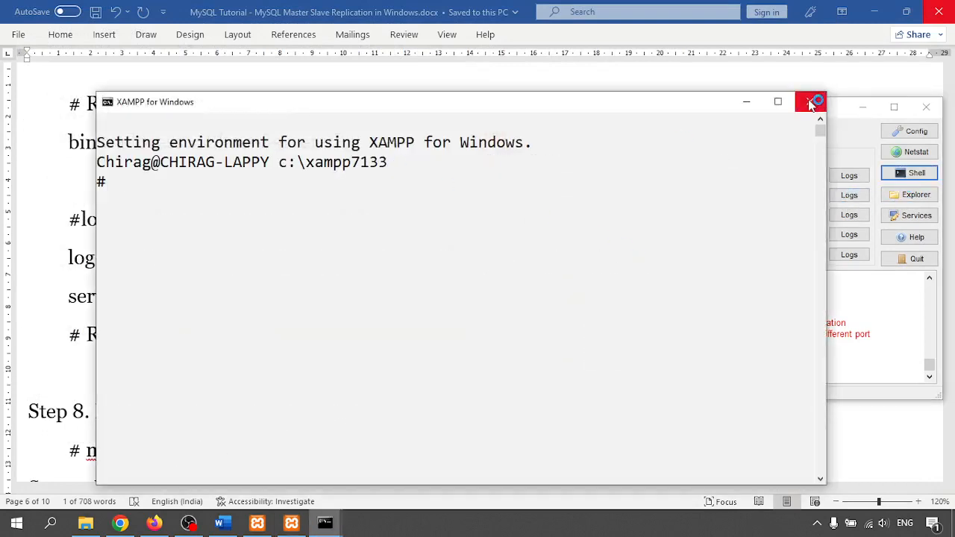
pyautogui.click(109, 107)
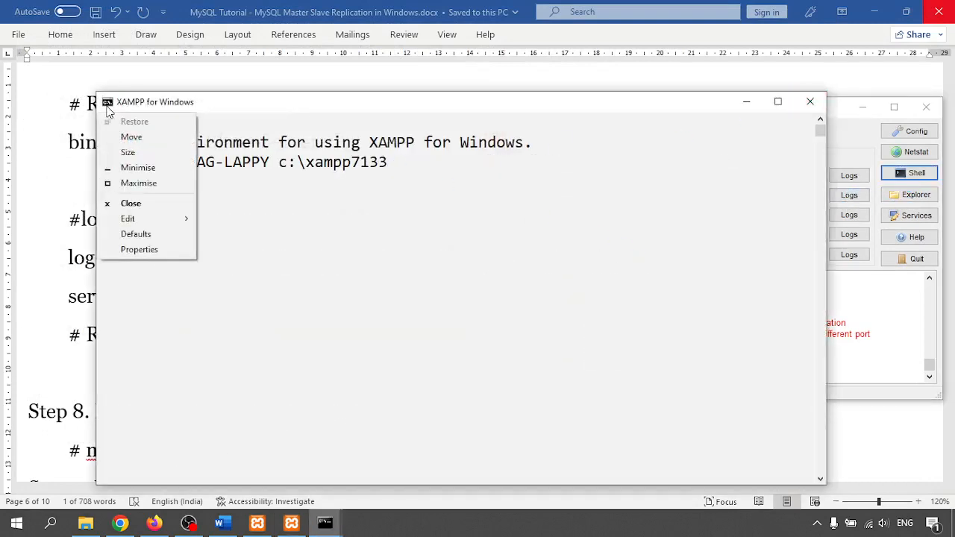
pyautogui.click(135, 252)
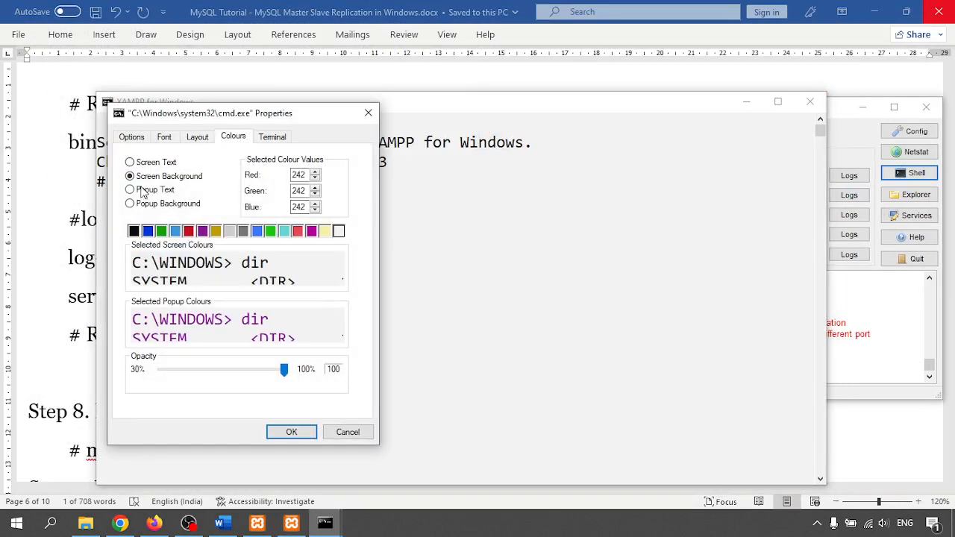
# - Set the console to black background with white text, then reopen the shell
pyautogui.click(134, 231)
pyautogui.click(154, 164)
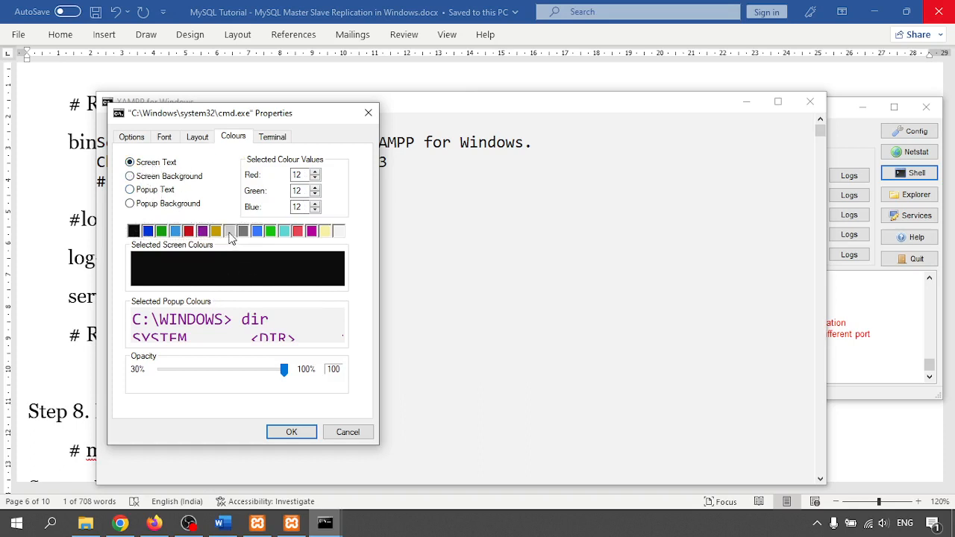
pyautogui.click(339, 232)
pyautogui.click(292, 432)
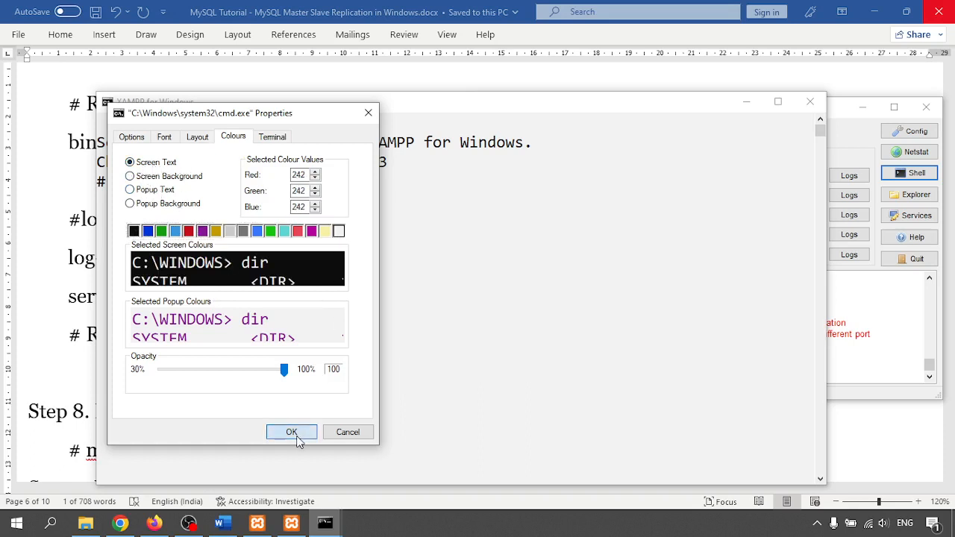
pyautogui.click(810, 101)
pyautogui.click(921, 173)
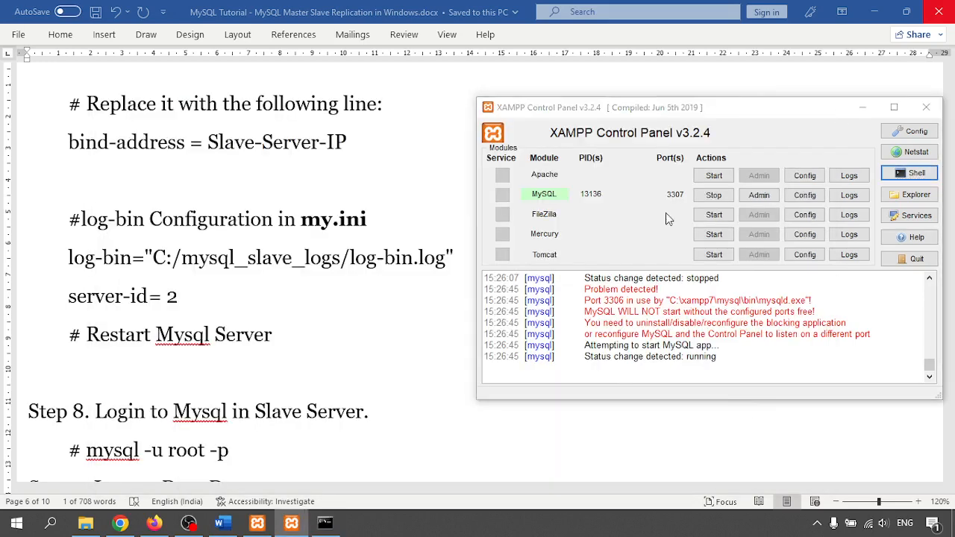
# - Snap the slave console right and place the master console and Word guide on the left
pyautogui.moveTo(290, 39); pyautogui.dragTo(954, 166)
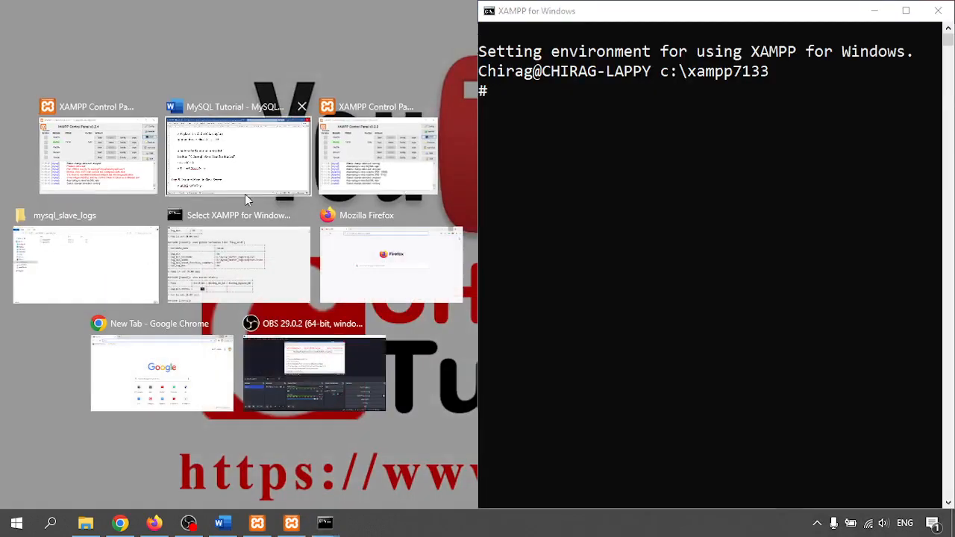
pyautogui.click(223, 190)
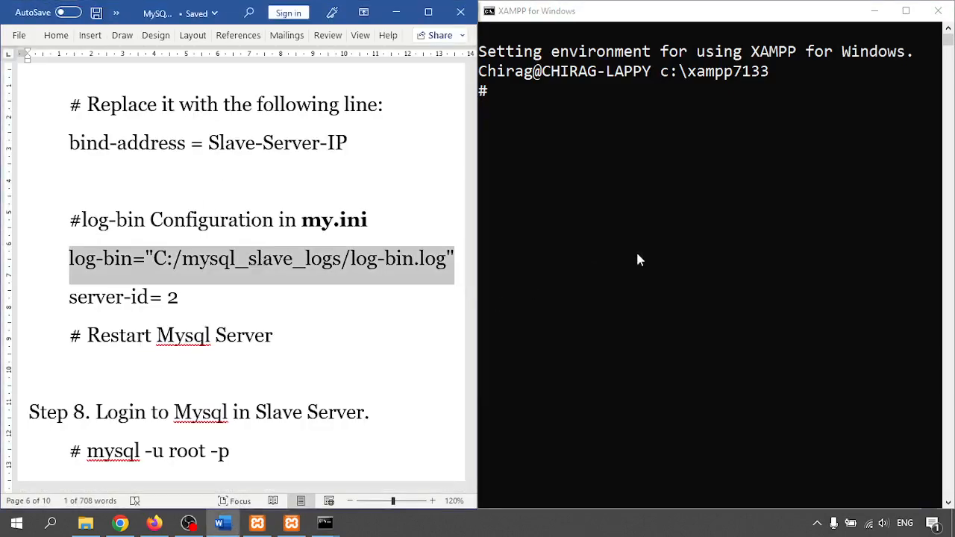
pyautogui.click(326, 522)
pyautogui.click(260, 457)
pyautogui.doubleClick(385, 8)
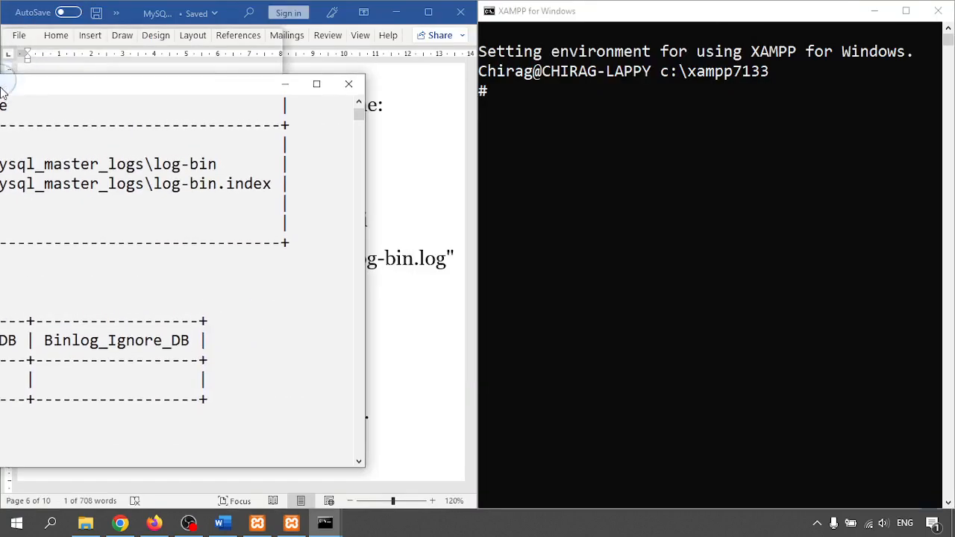
pyautogui.click(770, 316)
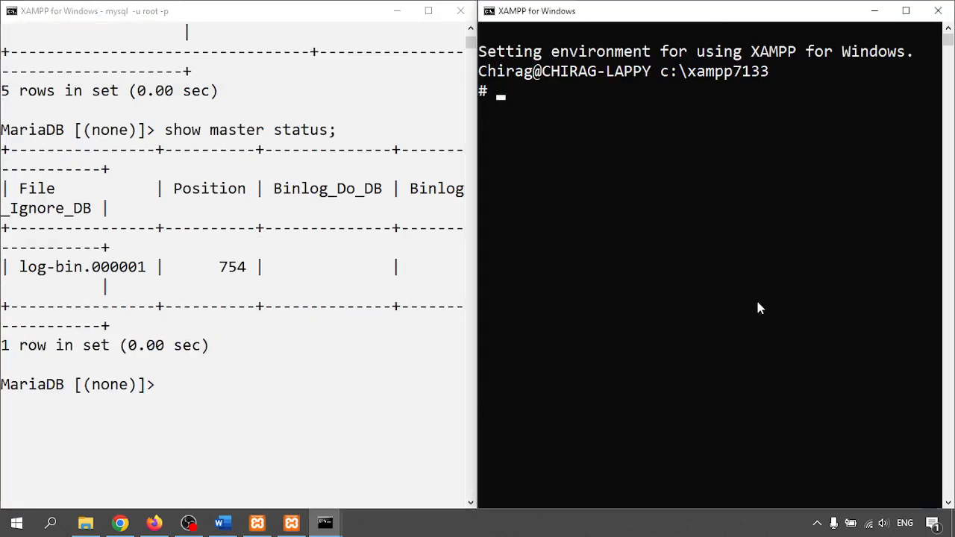
# - Log in to the slave's MariaDB with mysql -u root -p and an empty password
pyautogui.write('mysql -u ')
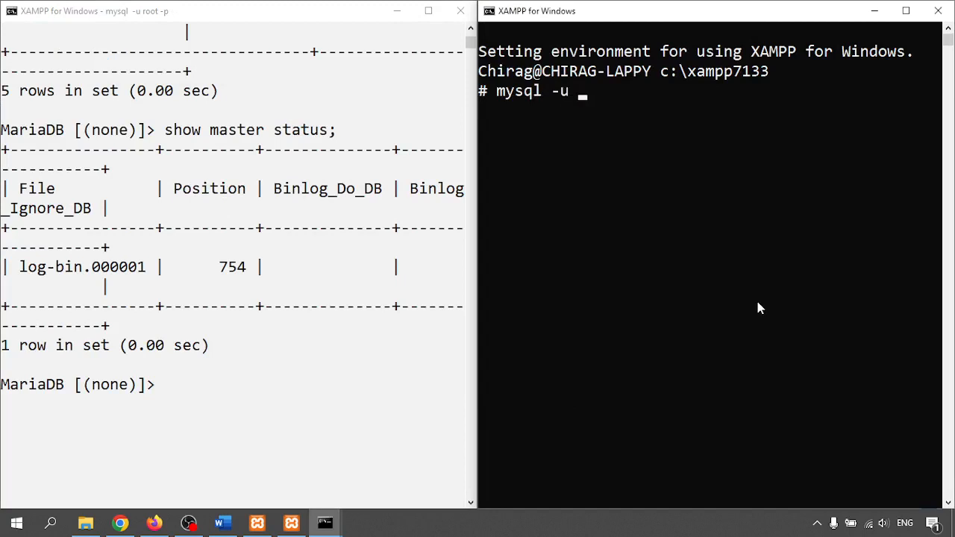
pyautogui.write('root -p')
pyautogui.press('Return')
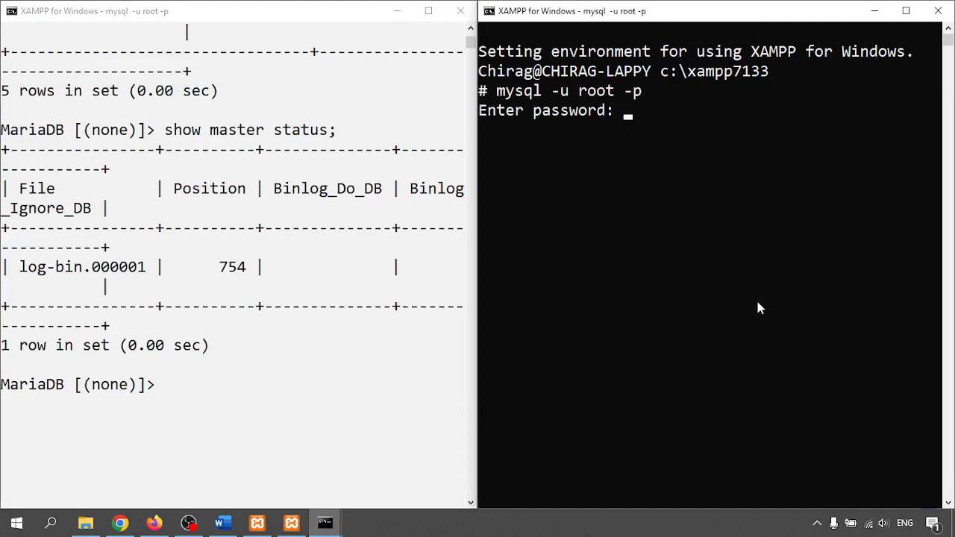
pyautogui.write('****')
pyautogui.press('BackSpace')
pyautogui.press('BackSpace')
pyautogui.press('BackSpace')
pyautogui.press('BackSpace')
pyautogui.press('Return')
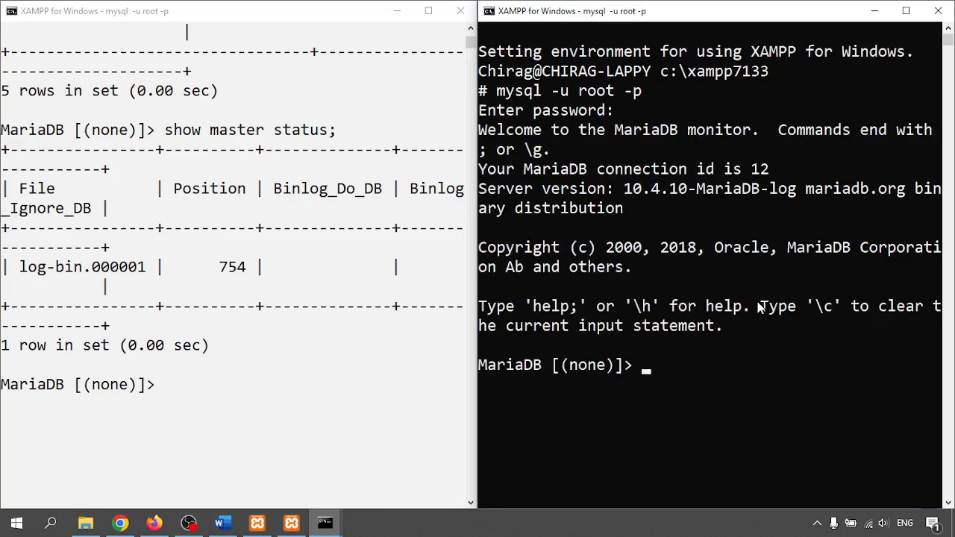
pyautogui.click(192, 403)
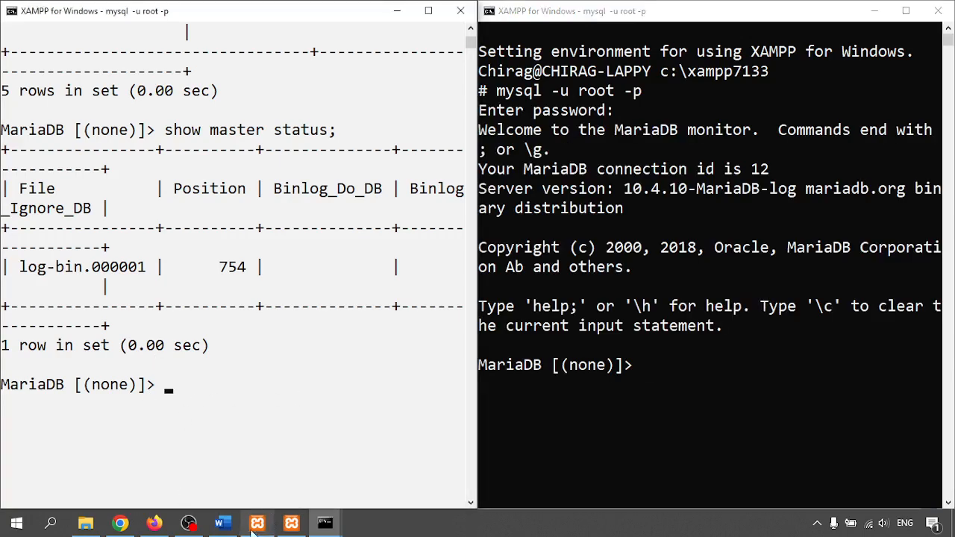
pyautogui.click(221, 524)
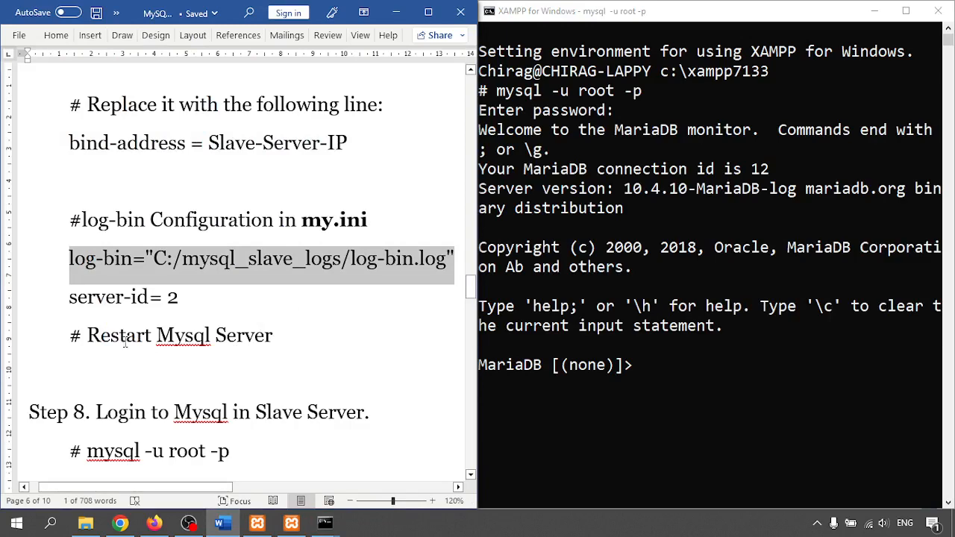
# - Scroll the guide down past the Import Data Dump step toward the STOP SLAVE command
pyautogui.moveTo(86, 336); pyautogui.dragTo(329, 337)
pyautogui.scroll(-5, 205, 371)
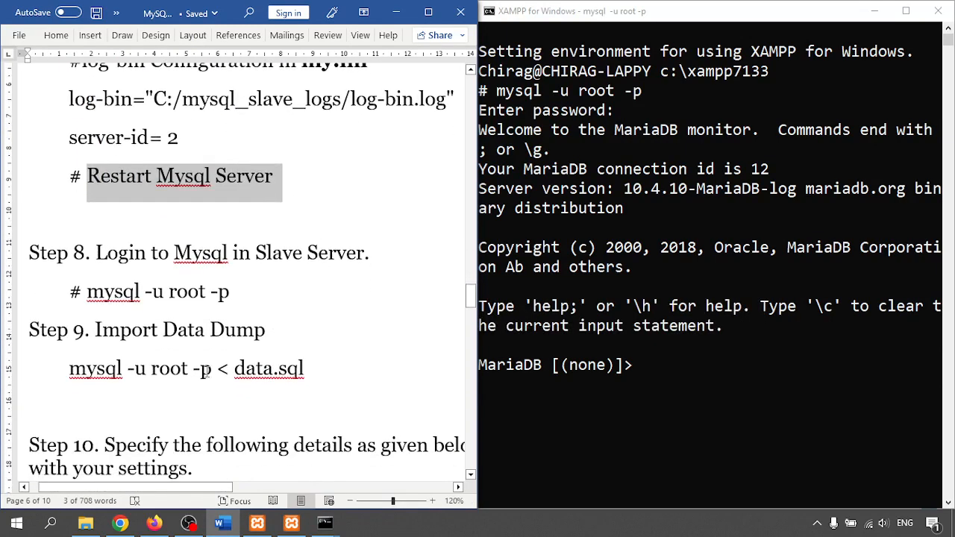
pyautogui.moveTo(91, 329); pyautogui.dragTo(313, 373)
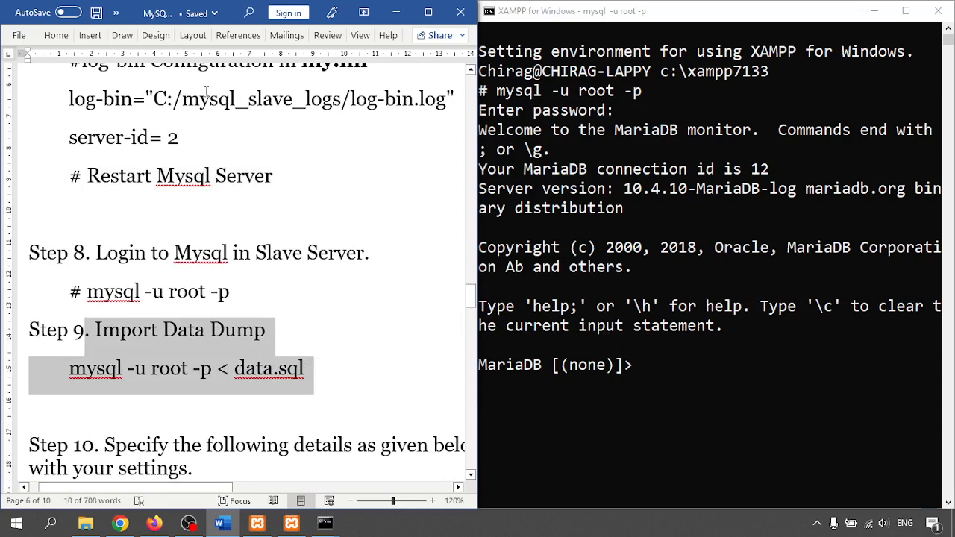
pyautogui.scroll(-5, 214, 282)
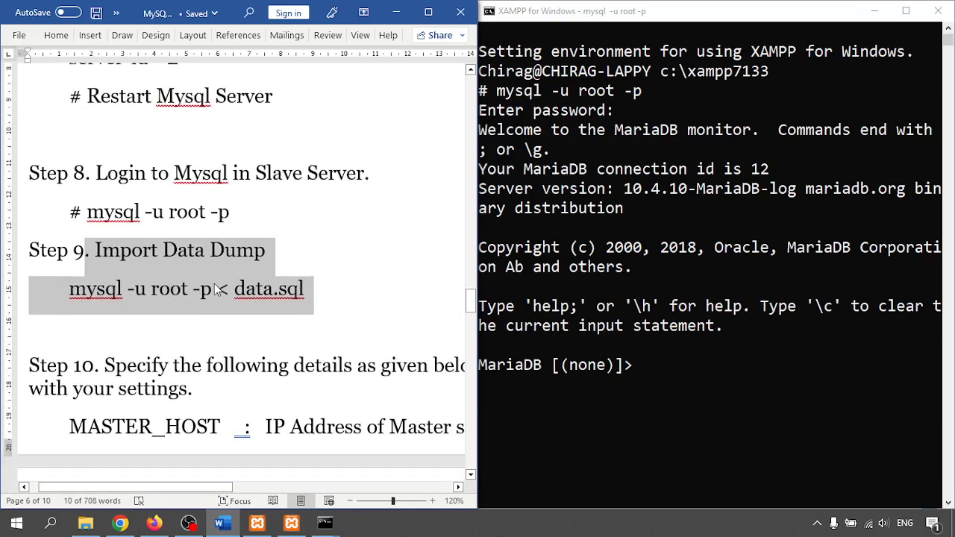
pyautogui.scroll(-10, 215, 283)
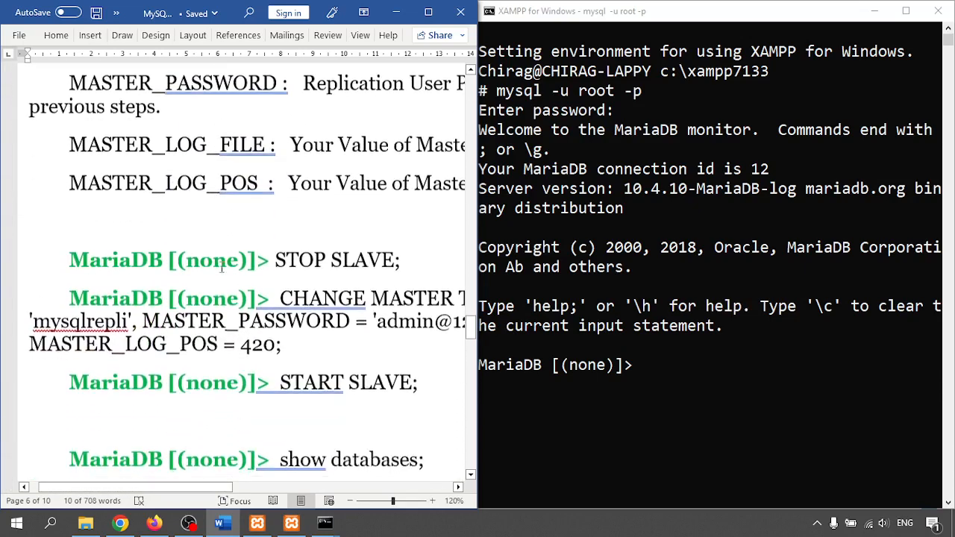
# - Copy STOP SLAVE from the guide and run it as STOP SLAVE; on the slave, getting Query OK
pyautogui.moveTo(274, 200); pyautogui.dragTo(394, 201)
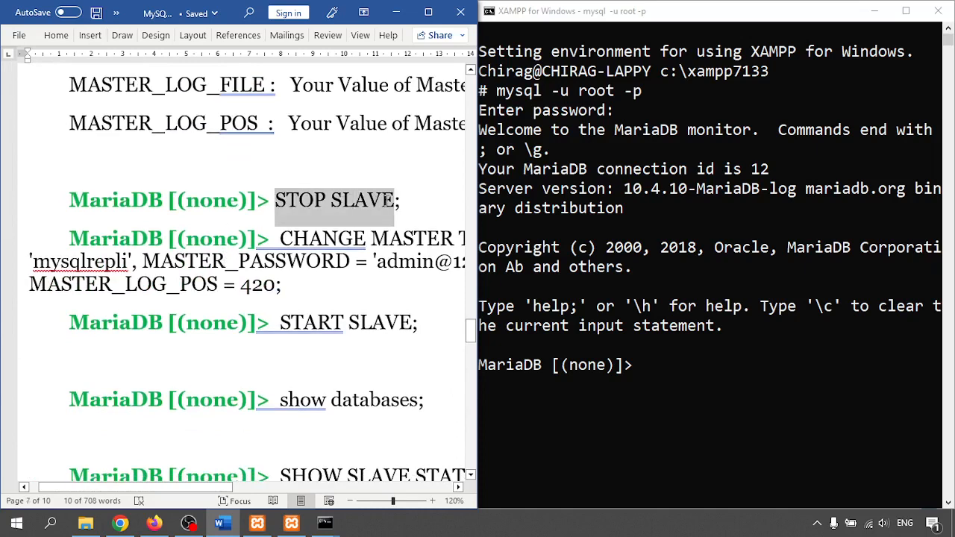
pyautogui.rightClick(377, 200)
pyautogui.click(408, 251)
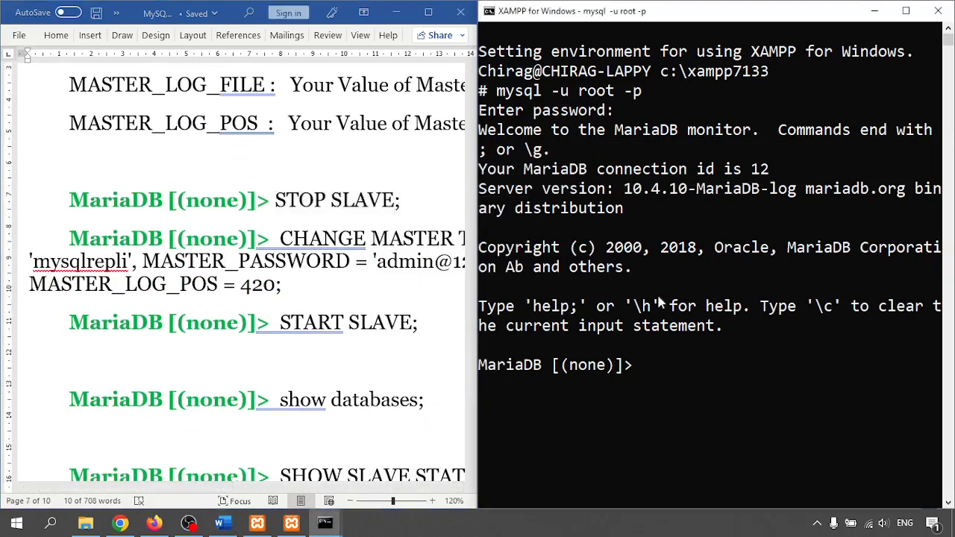
pyautogui.rightClick(709, 297)
pyautogui.write(';')
pyautogui.press('Return')
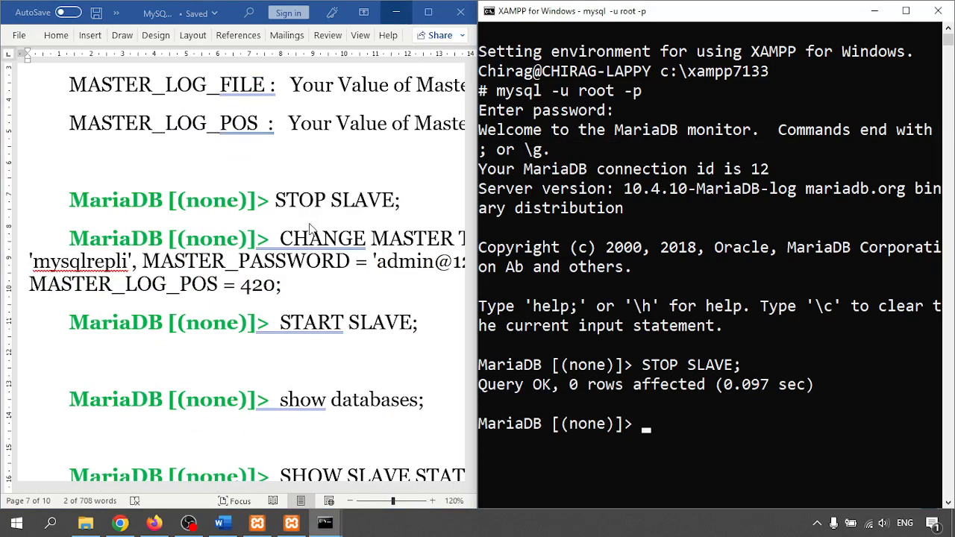
# - Maximize the Word guide so the full CHANGE MASTER TO command is visible
pyautogui.moveTo(282, 243); pyautogui.dragTo(282, 277)
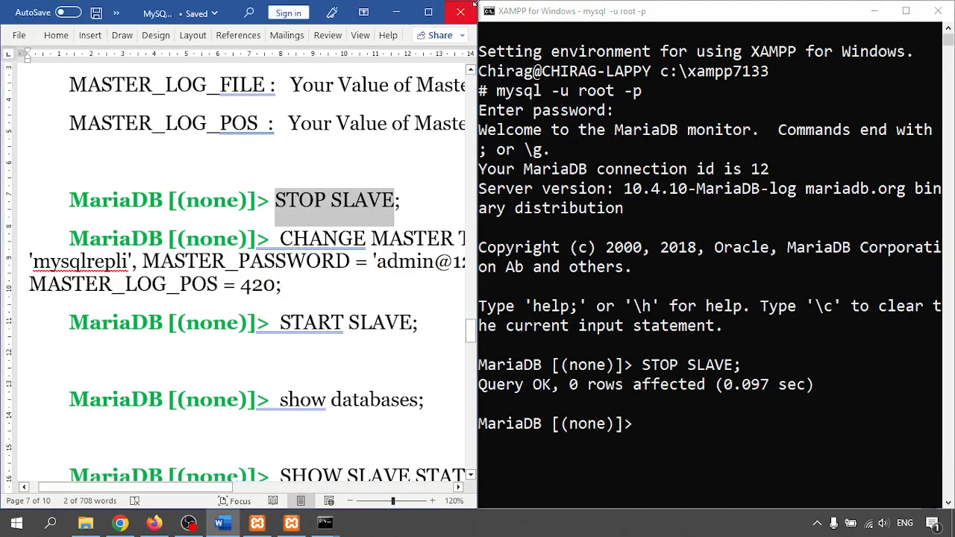
pyautogui.click(428, 12)
pyautogui.click(617, 268)
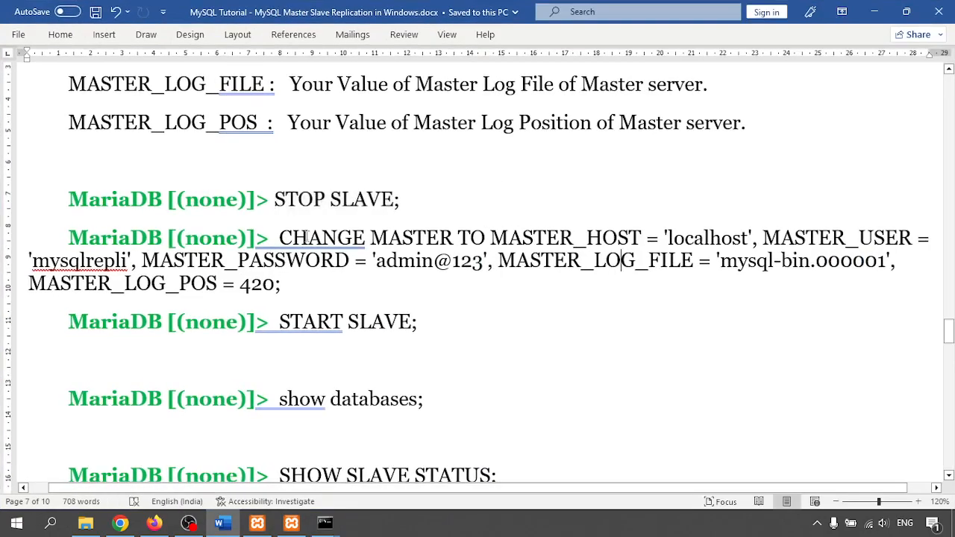
# - Copy the CHANGE MASTER TO statement from the guide into a new Notepad window
pyautogui.moveTo(279, 235); pyautogui.dragTo(282, 287)
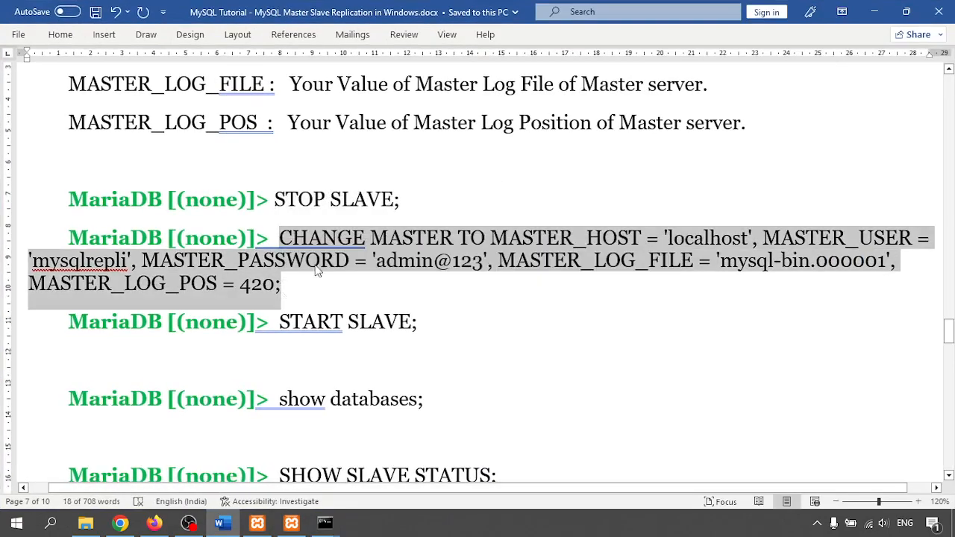
pyautogui.click(879, 14)
pyautogui.press('super+r')
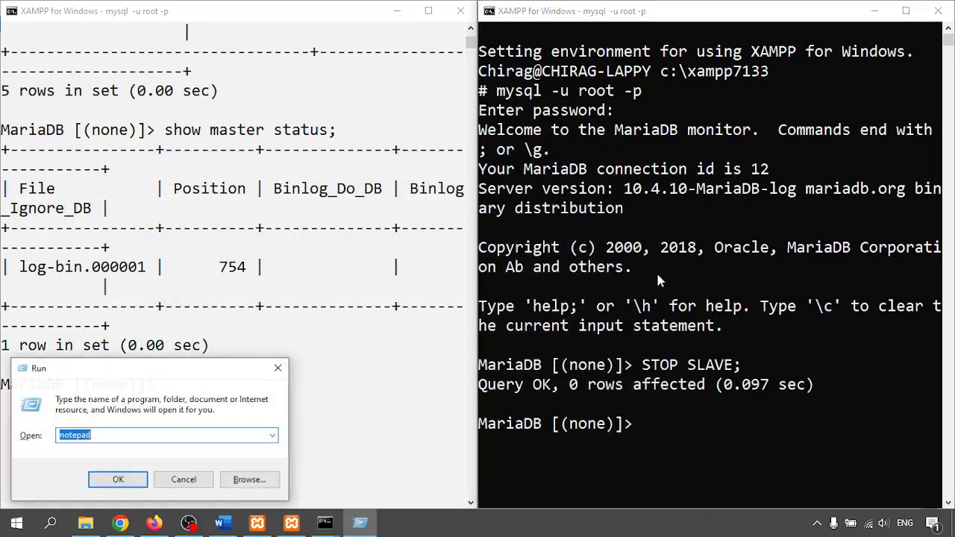
pyautogui.press('Return')
pyautogui.hotkey('ctrl', 'v')
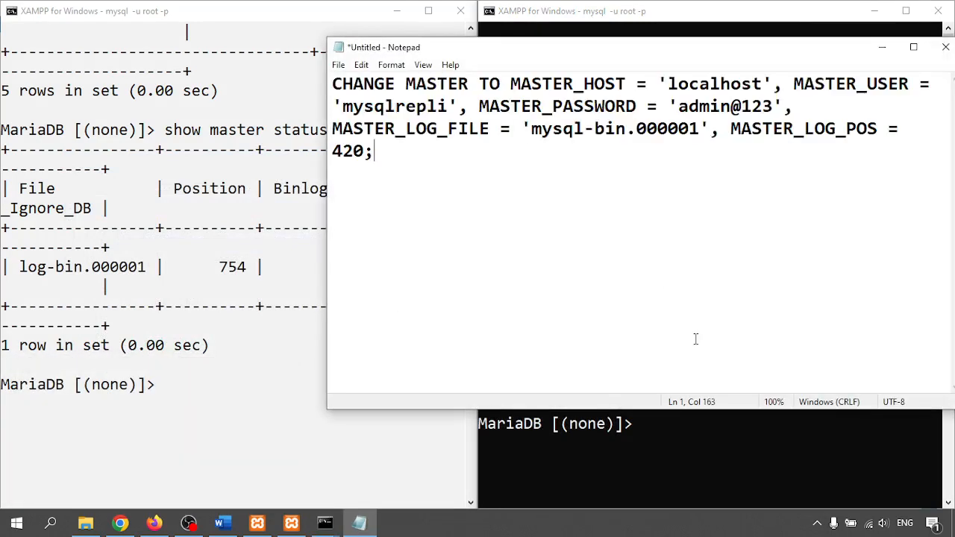
# - Rerun show master status on the master to get the current log position
pyautogui.click(198, 420)
pyautogui.press('Up')
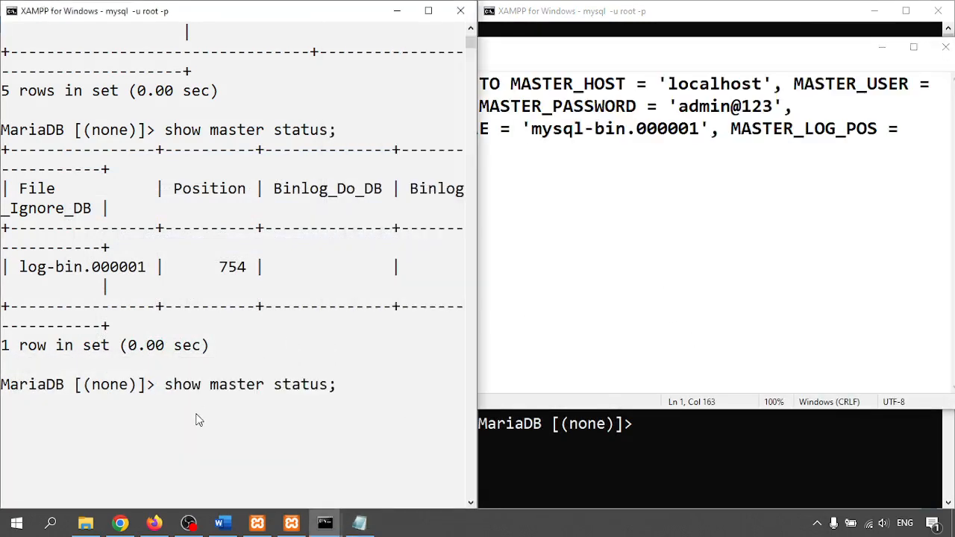
pyautogui.press('Return')
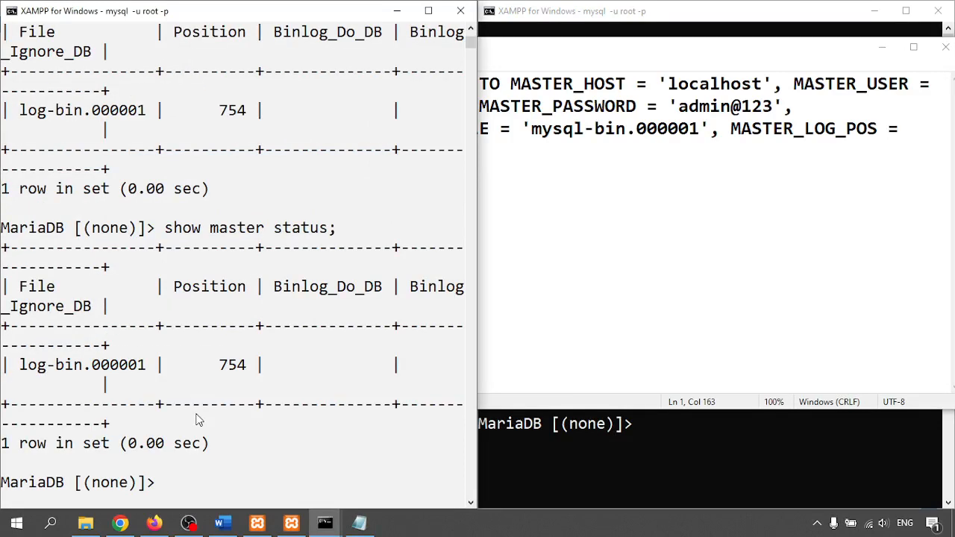
# - Change the statement's log position from 420 to 754 and review its host, user and password values
pyautogui.click(788, 208)
pyautogui.moveTo(335, 151); pyautogui.dragTo(364, 151)
pyautogui.write('7')
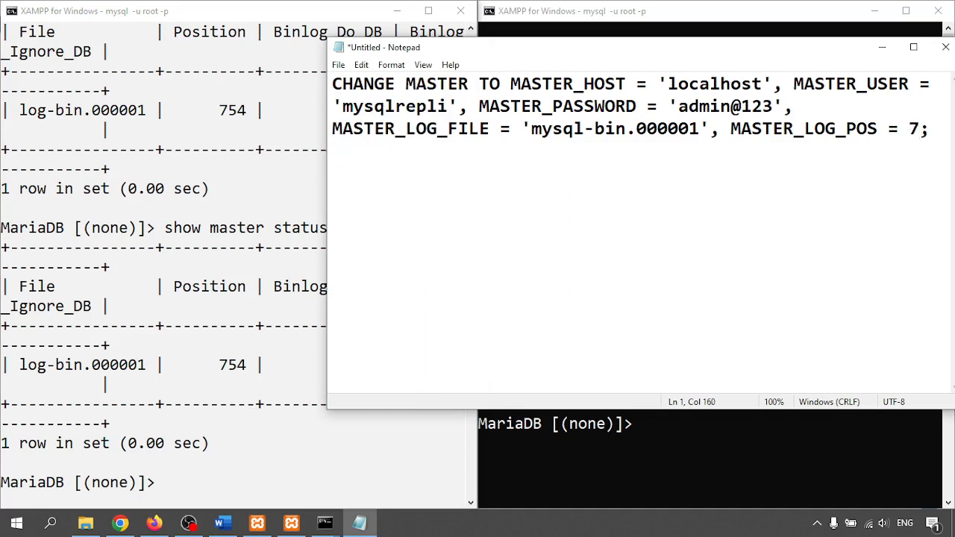
pyautogui.write('54')
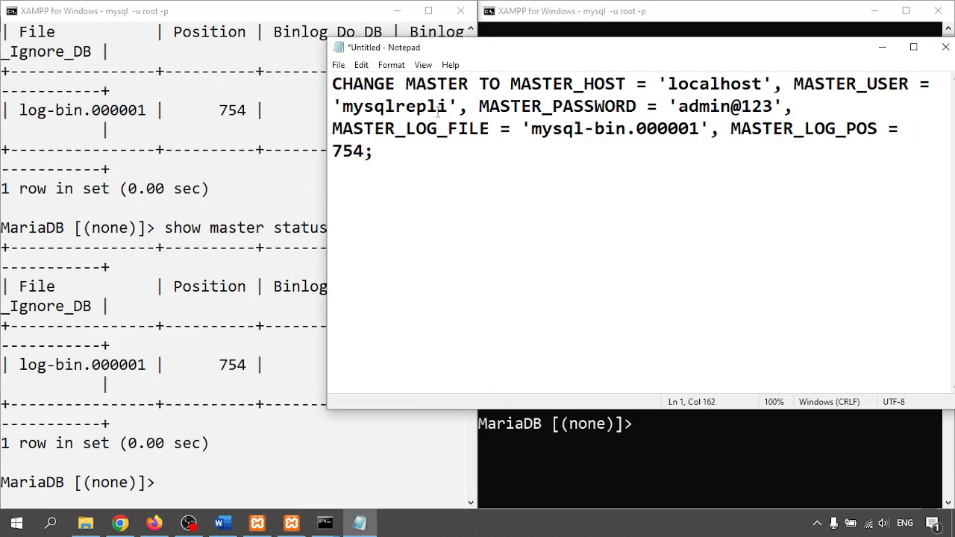
pyautogui.moveTo(689, 85); pyautogui.dragTo(721, 85)
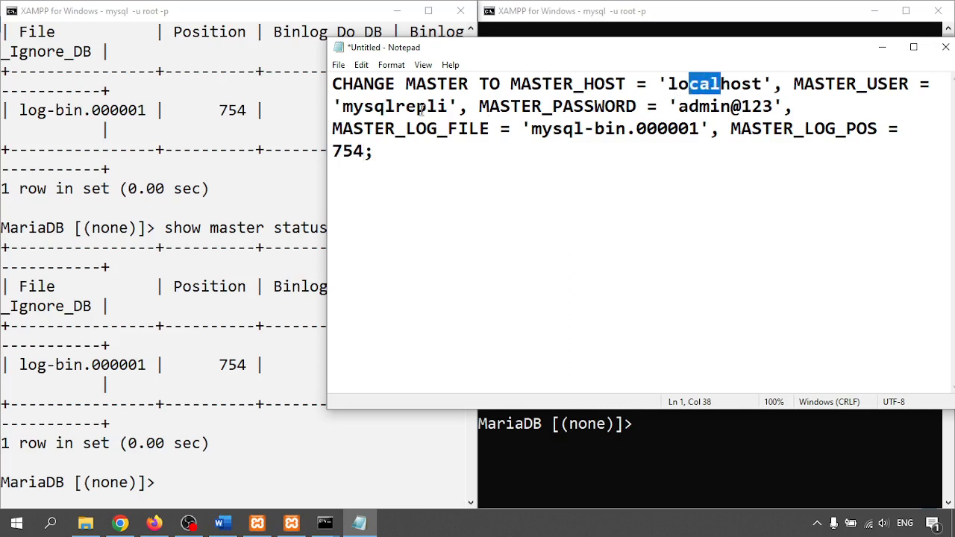
pyautogui.moveTo(347, 107); pyautogui.dragTo(447, 107)
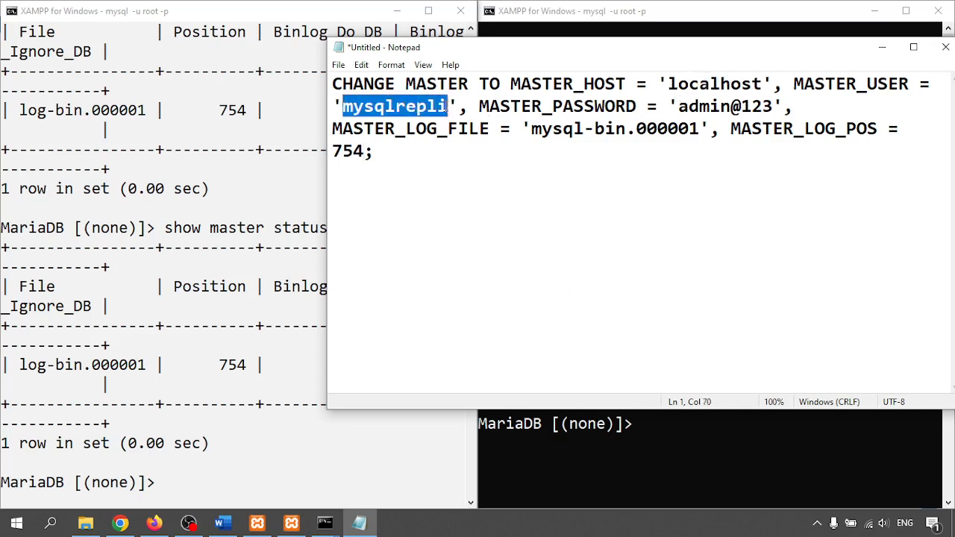
pyautogui.click(688, 106)
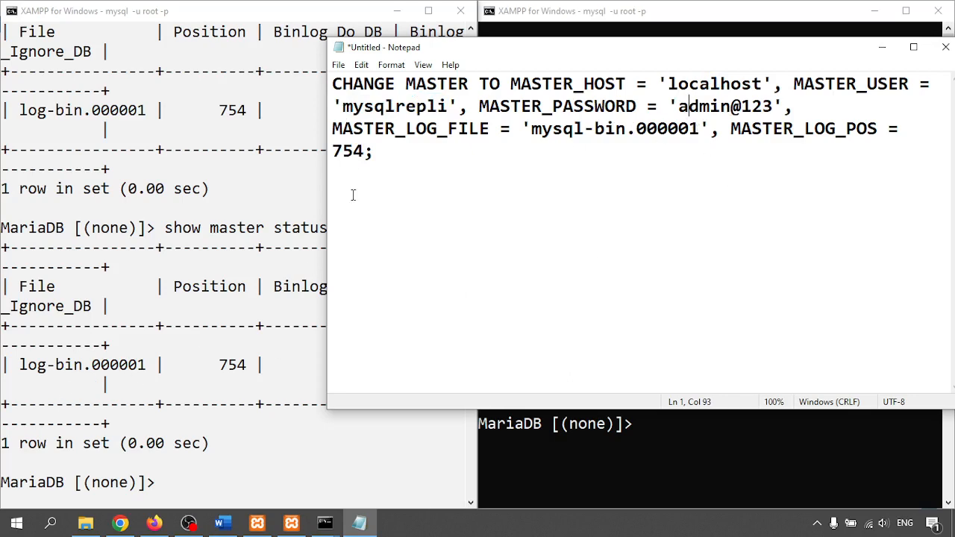
# - Paste the whole edited CHANGE MASTER TO statement at the slave's MariaDB prompt
pyautogui.moveTo(382, 152); pyautogui.dragTo(326, 72)
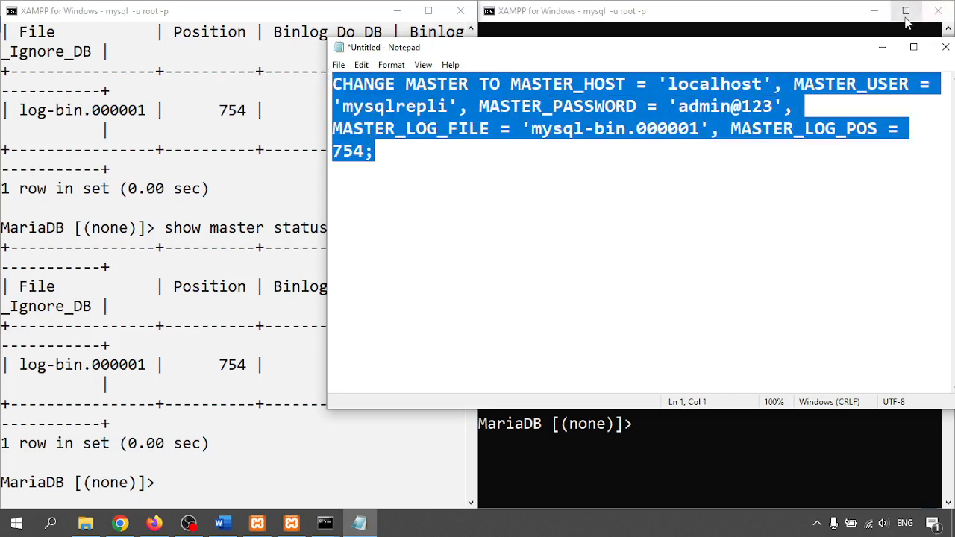
pyautogui.click(883, 47)
pyautogui.hotkey('ctrl', 'v')
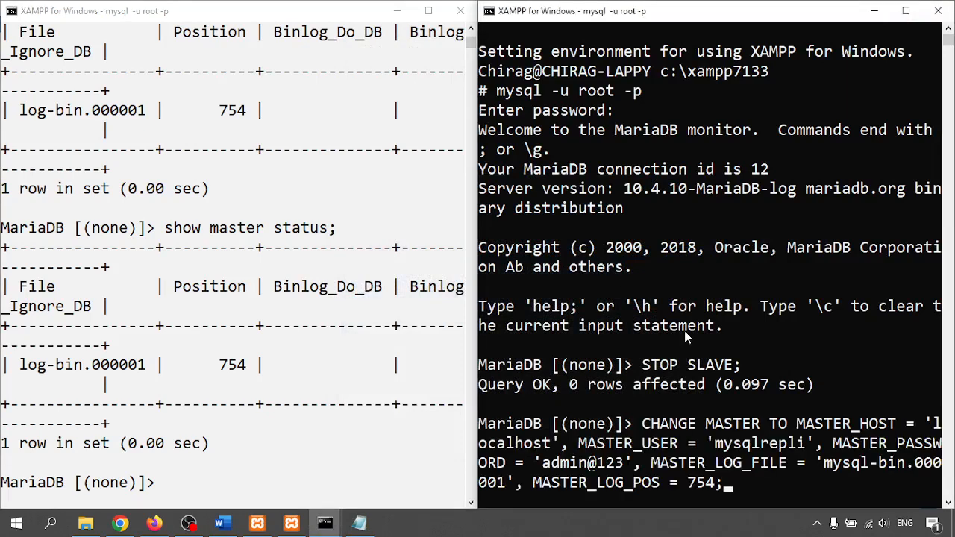
# - Run CHANGE MASTER TO on the slave, then copy START SLAVE from Word and run it as START SLAVE;
pyautogui.press('Return')
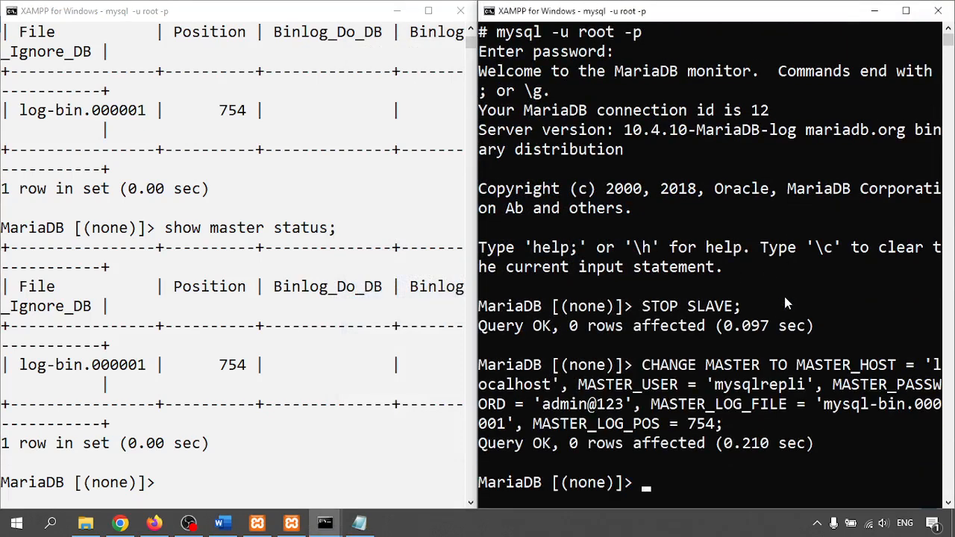
pyautogui.click(222, 522)
pyautogui.scroll(-1, 274, 401)
pyautogui.moveTo(281, 282); pyautogui.dragTo(378, 287)
pyautogui.hotkey('ctrl', 'c')
pyautogui.click(874, 11)
pyautogui.rightClick(735, 423)
pyautogui.write(';')
pyautogui.press('Return')
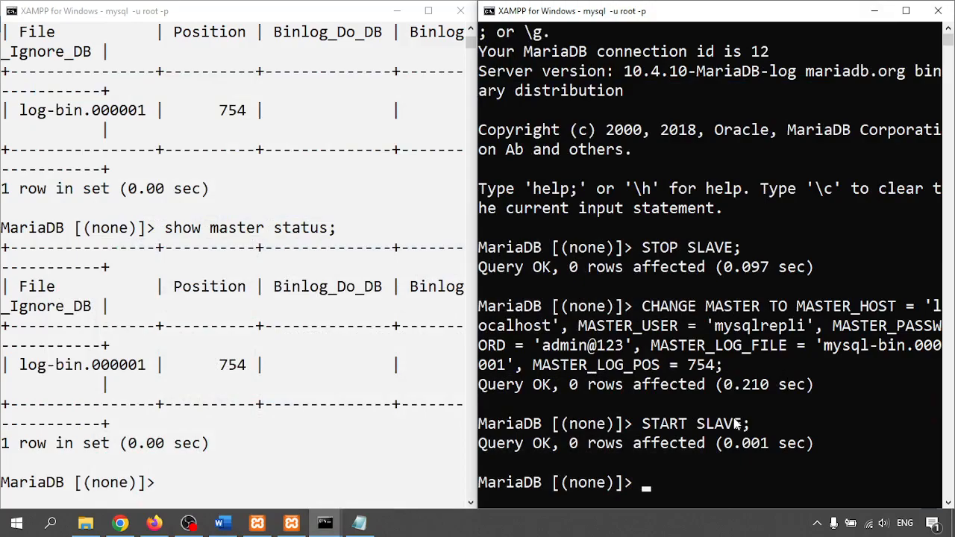
# - Check that mysql_slave_logs now holds log-bin.000001 and log-bin.index
pyautogui.click(85, 522)
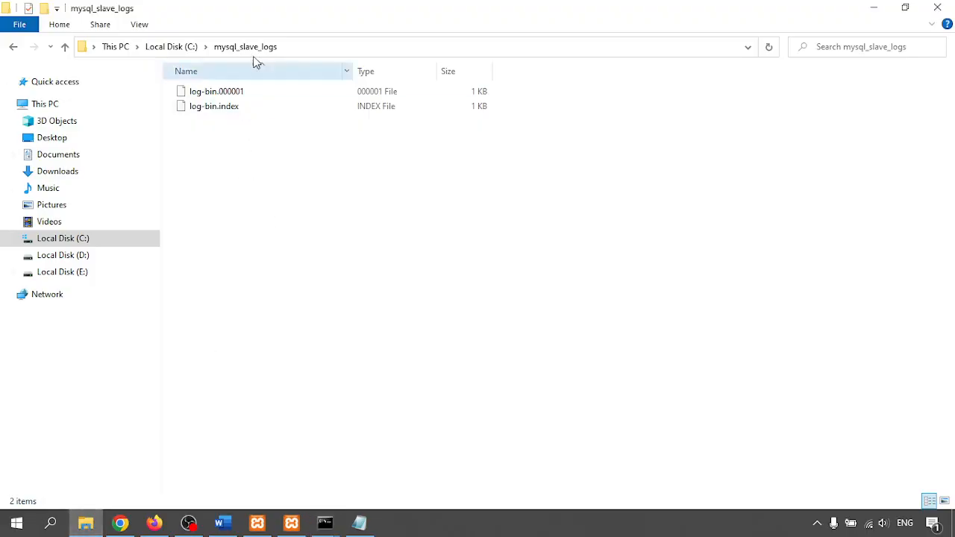
pyautogui.moveTo(226, 165); pyautogui.dragTo(266, 89)
pyautogui.click(277, 286)
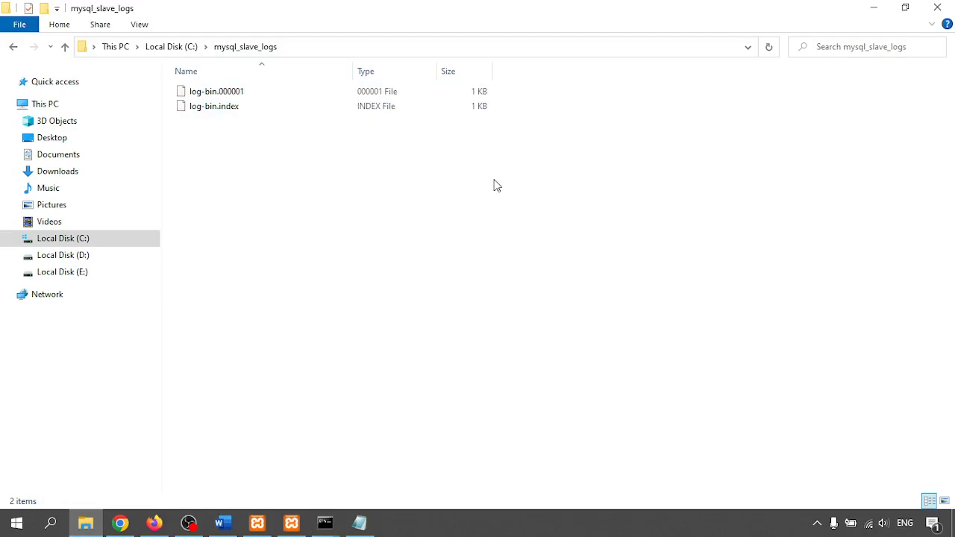
pyautogui.click(877, 9)
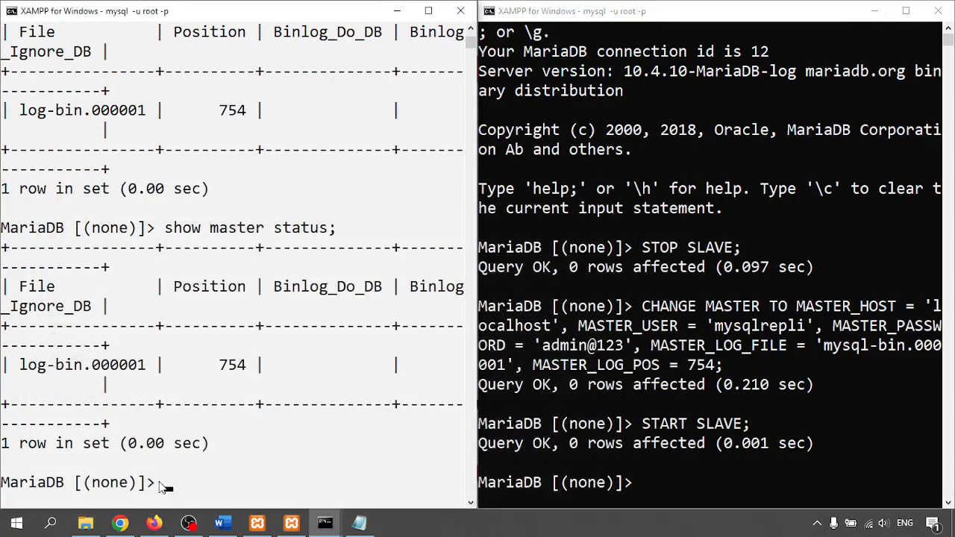
# - Run show databases; on the master console
pyautogui.click(235, 483)
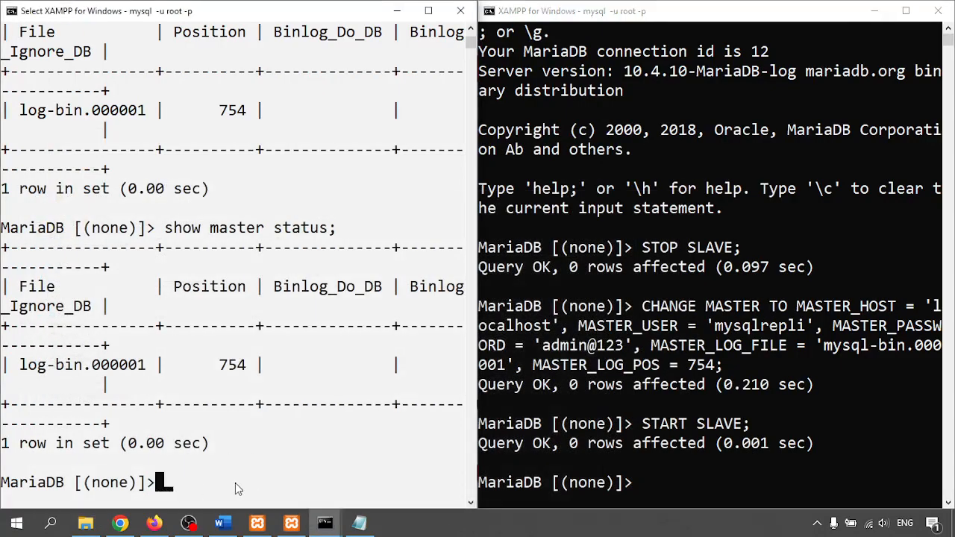
pyautogui.write('show da')
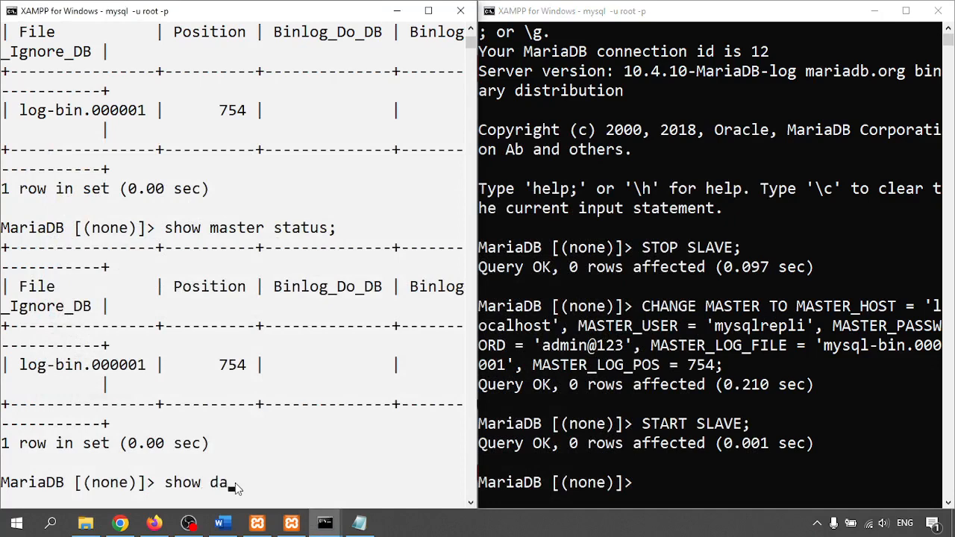
pyautogui.write('tabases;')
pyautogui.press('Return')
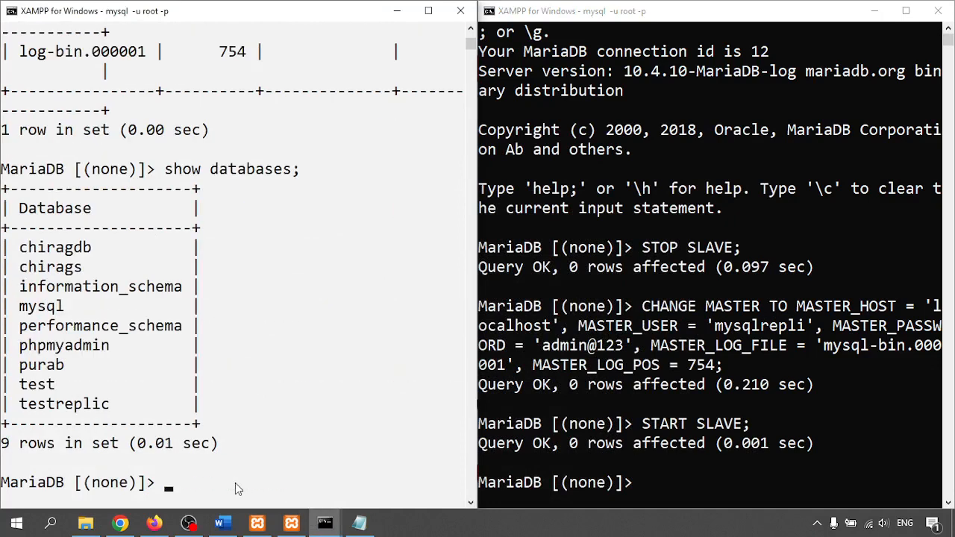
# - Run show databases; on the slave console as well, listing its 9 databases
pyautogui.click(800, 458)
pyautogui.press('Up')
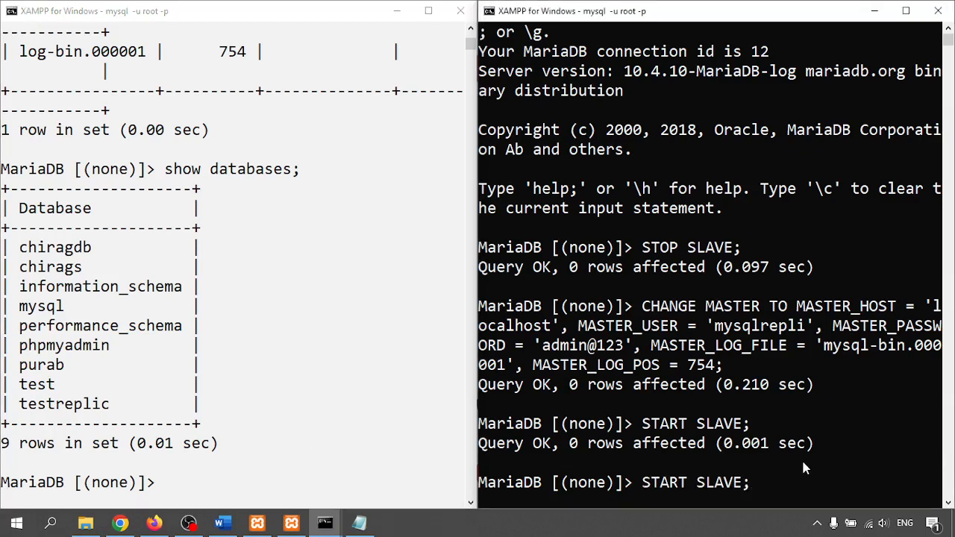
pyautogui.press('BackSpace')
pyautogui.press('BackSpace')
pyautogui.press('BackSpace')
pyautogui.press('BackSpace')
pyautogui.press('BackSpace')
pyautogui.press('BackSpace')
pyautogui.press('BackSpace')
pyautogui.press('BackSpace')
pyautogui.press('BackSpace')
pyautogui.press('BackSpace')
pyautogui.press('BackSpace')
pyautogui.press('BackSpace')
pyautogui.write('shwo')
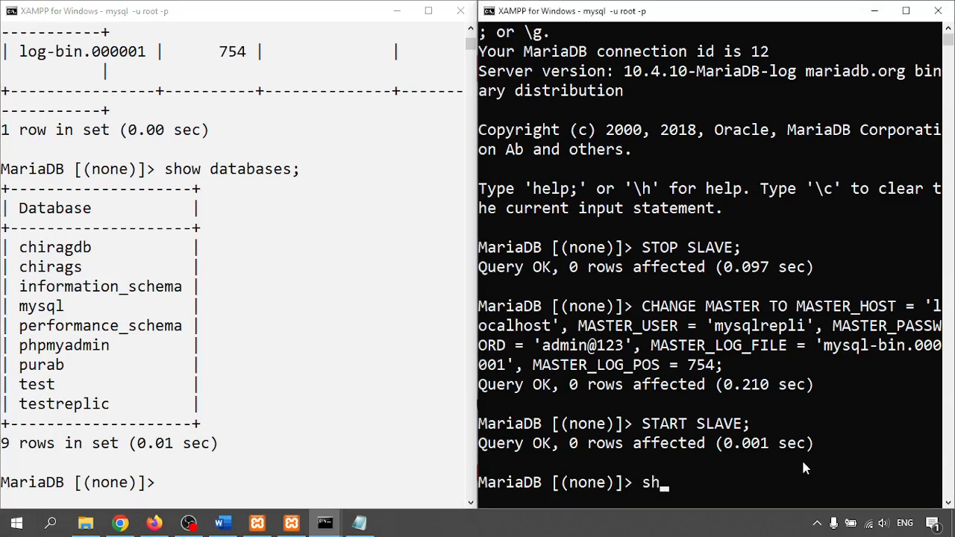
pyautogui.press('BackSpace')
pyautogui.press('BackSpace')
pyautogui.press('BackSpace')
pyautogui.write('ow databases;')
pyautogui.press('Return')
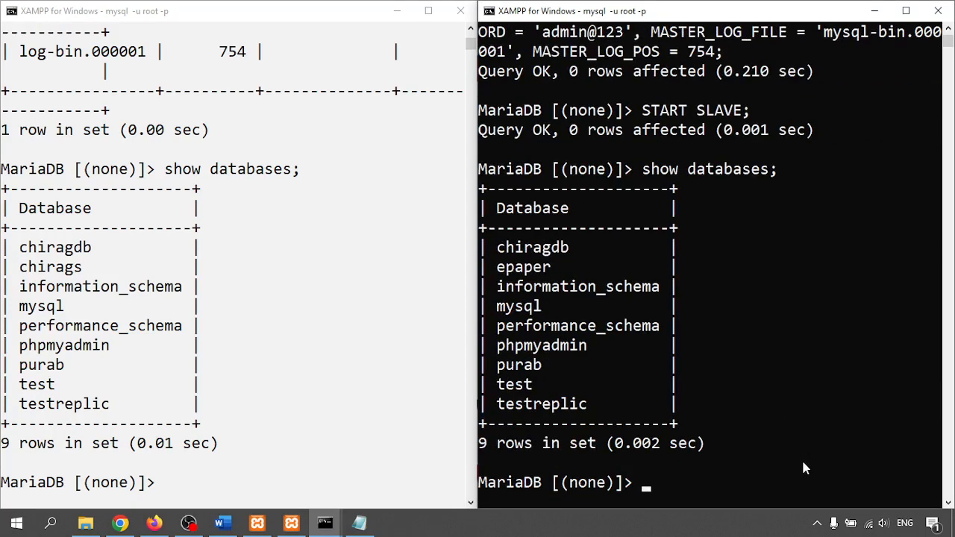
# - Run create database testmaster; on the master console, getting Query OK, 1 row affected
pyautogui.click(162, 486)
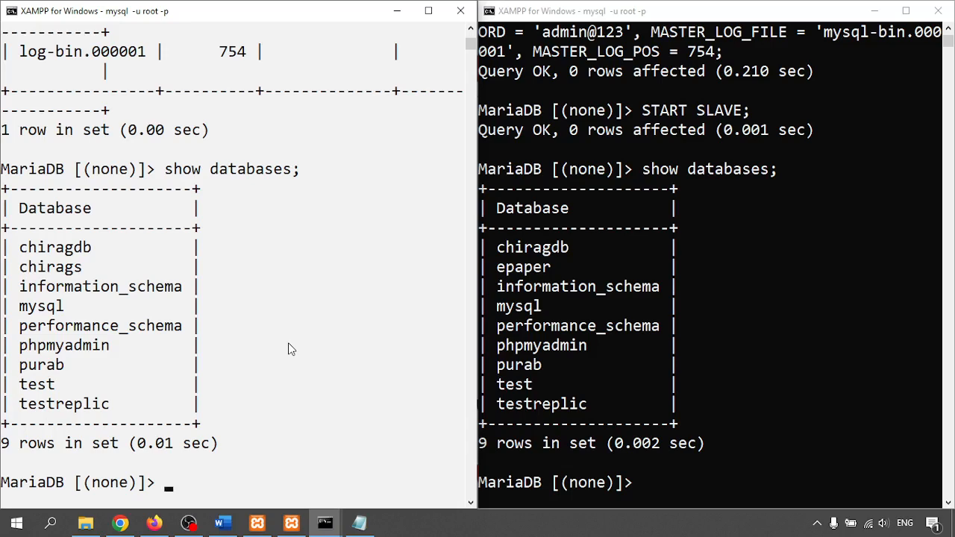
pyautogui.write('create database ')
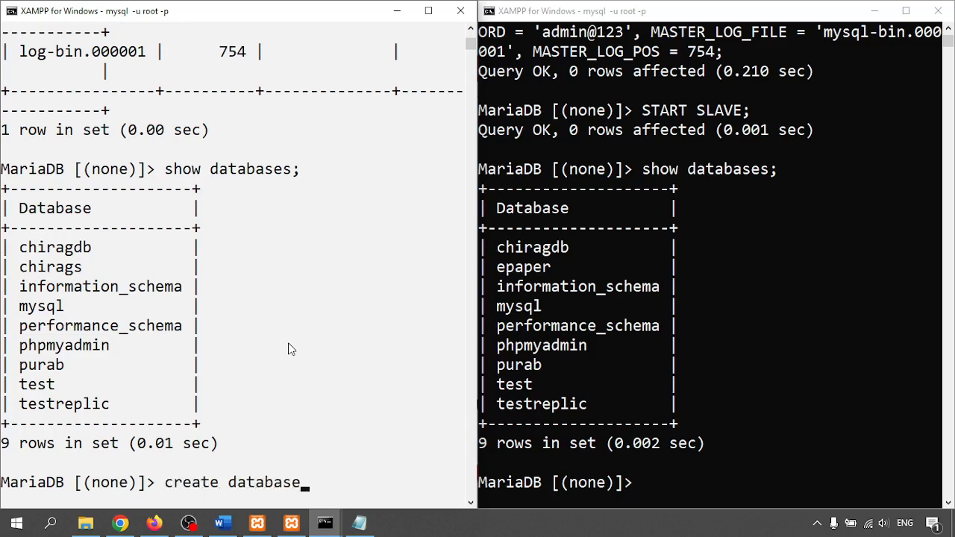
pyautogui.write('testmaster;')
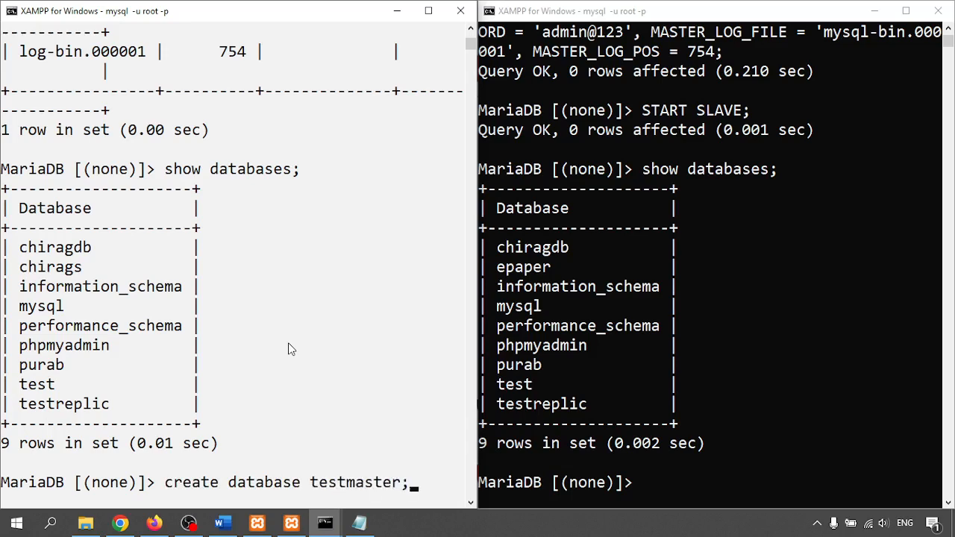
pyautogui.press('Return')
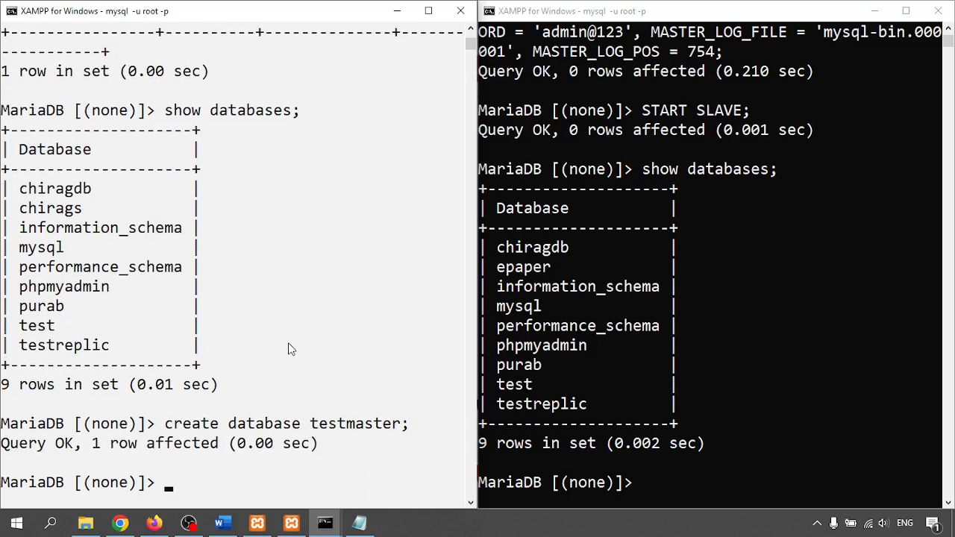
pyautogui.click(847, 384)
# - Relist the slave's databases and rerun show master status, now log-bin.000001 at position 887
pyautogui.press('Up')
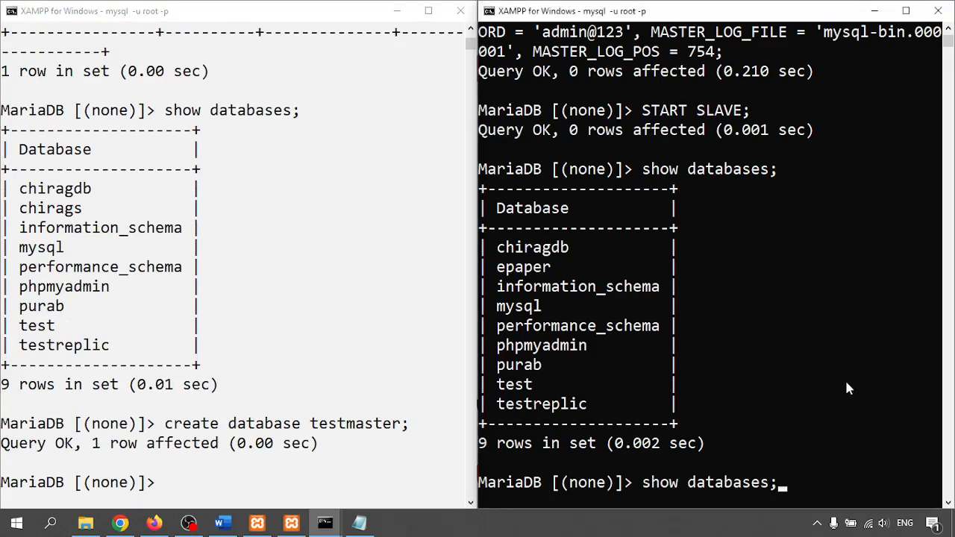
pyautogui.press('Return')
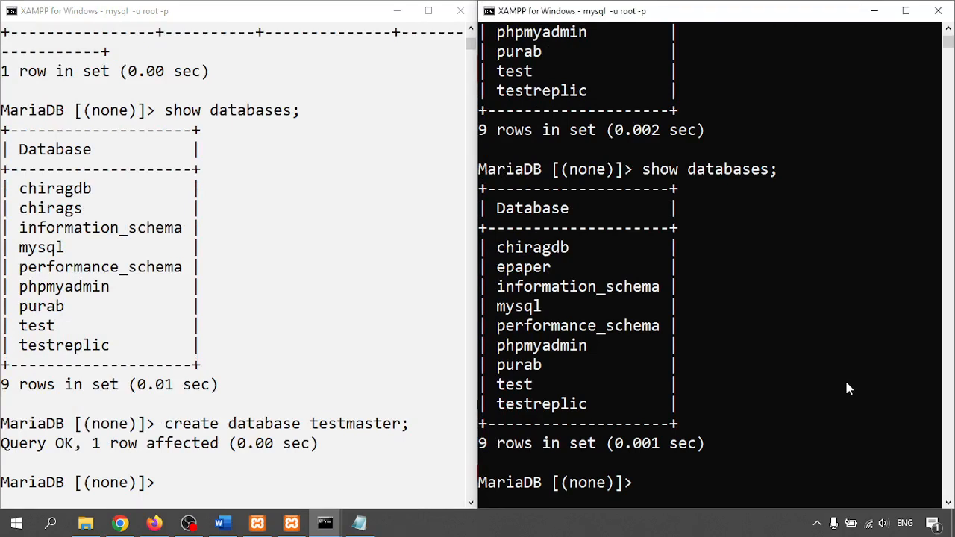
pyautogui.click(191, 472)
pyautogui.press('Up')
pyautogui.press('Up')
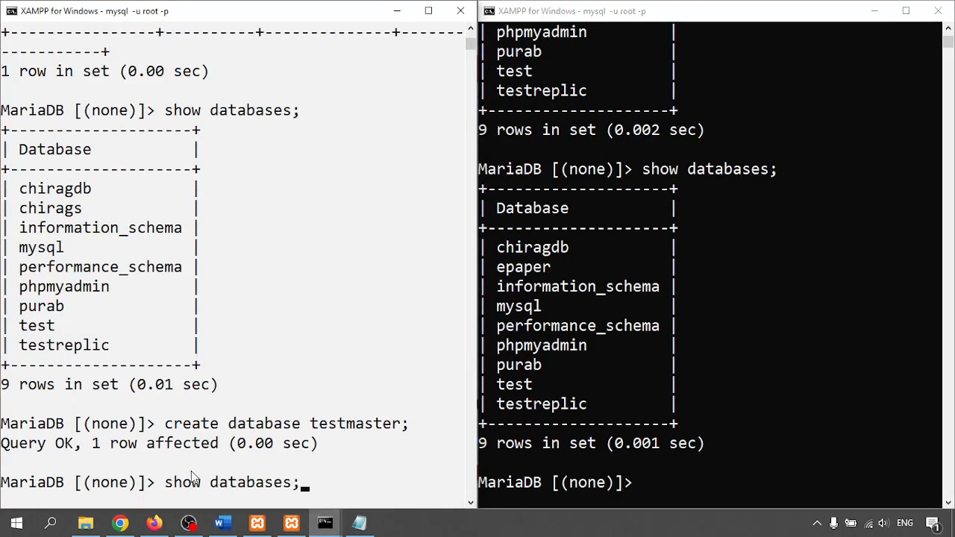
pyautogui.press('Up')
pyautogui.press('Return')
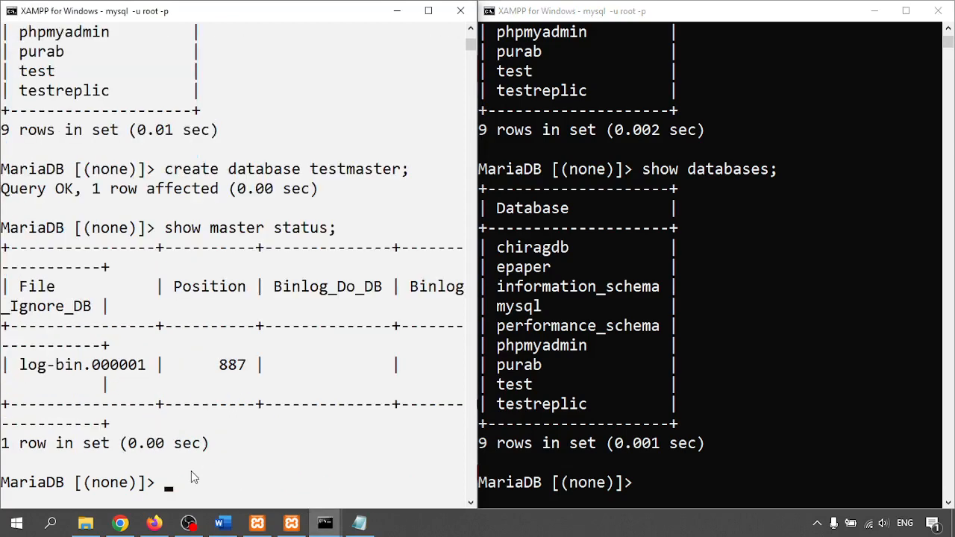
# - Run show slave status; on the slave console
pyautogui.click(699, 468)
pyautogui.press('Up')
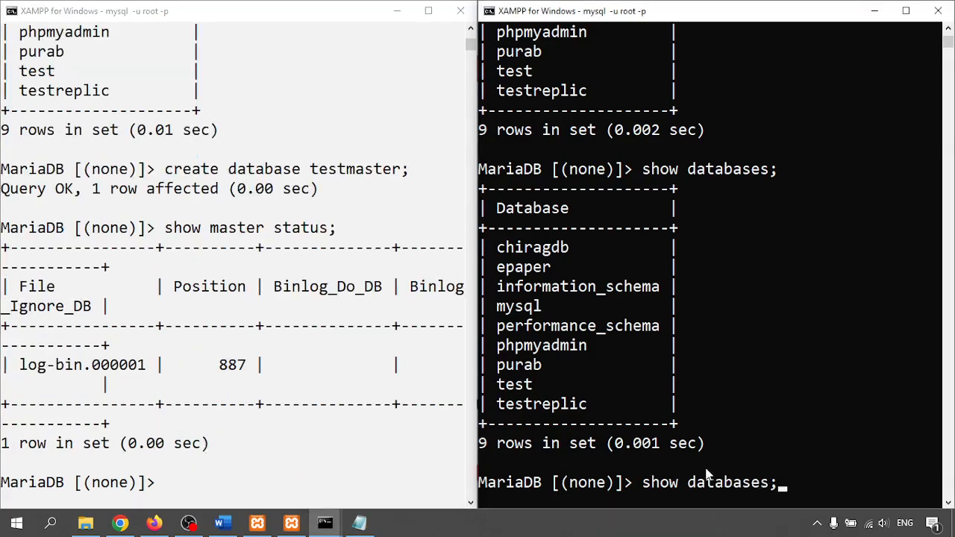
pyautogui.press('Up')
pyautogui.press('Up')
pyautogui.press('Up')
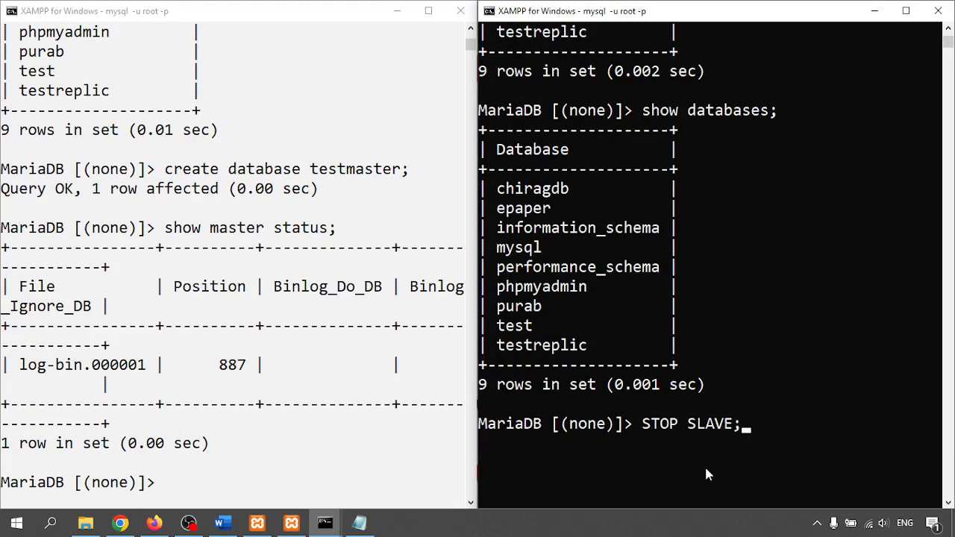
pyautogui.press('BackSpace')
pyautogui.press('BackSpace')
pyautogui.press('BackSpace')
pyautogui.press('BackSpace')
pyautogui.press('BackSpace')
pyautogui.press('BackSpace')
pyautogui.press('BackSpace')
pyautogui.press('BackSpace')
pyautogui.press('BackSpace')
pyautogui.press('BackSpace')
pyautogui.press('BackSpace')
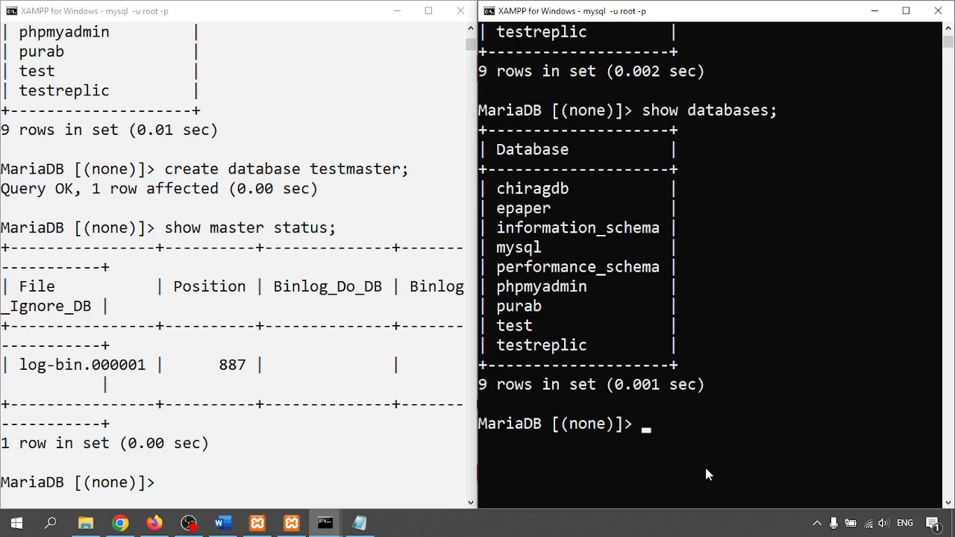
pyautogui.write('show sla')
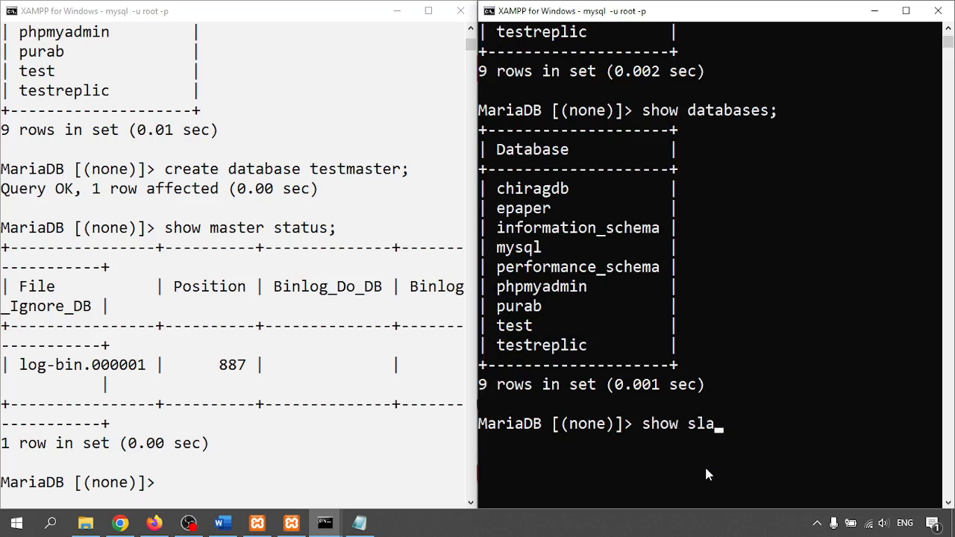
pyautogui.write('ve stat')
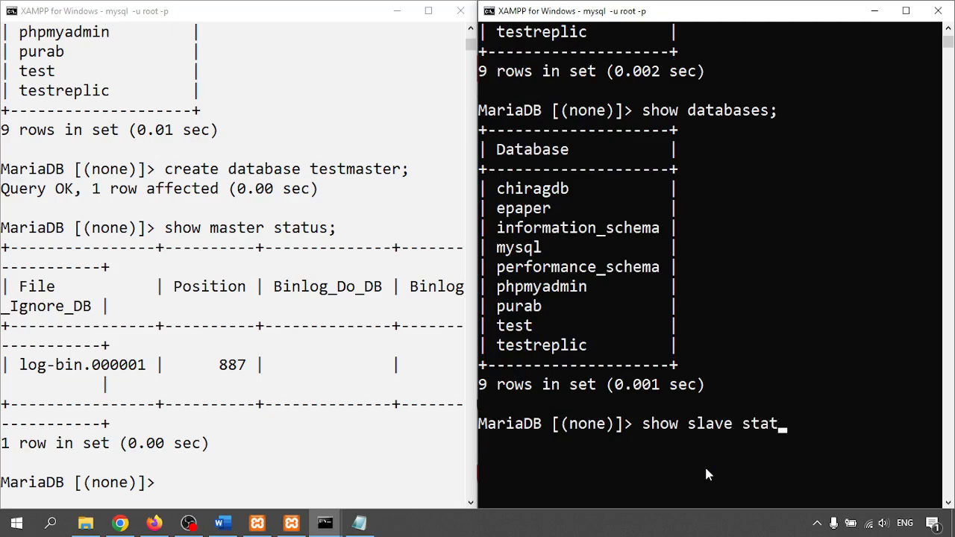
pyautogui.write('us;')
pyautogui.press('Return')
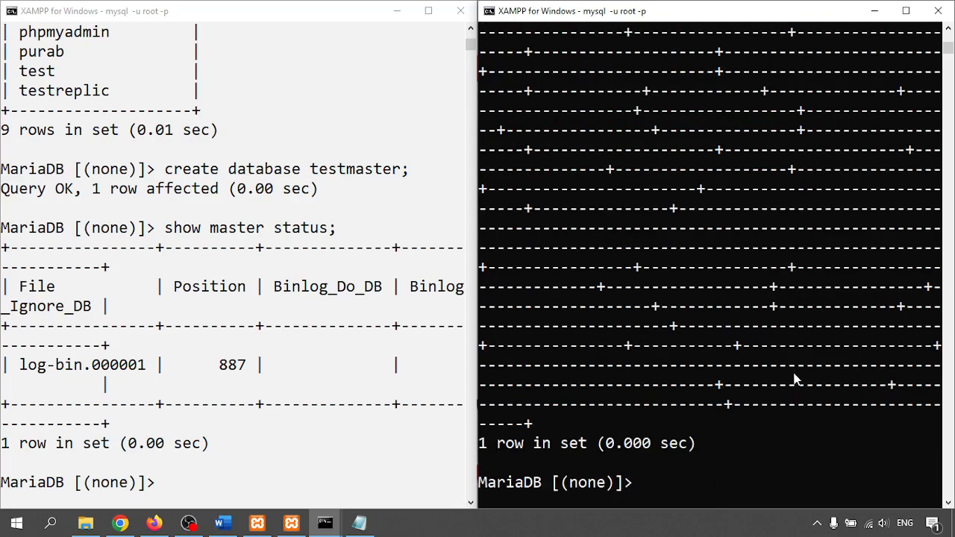
# - Review the slave status output, then try reset slave;, which fails while replication runs
pyautogui.scroll(8, 794, 379)
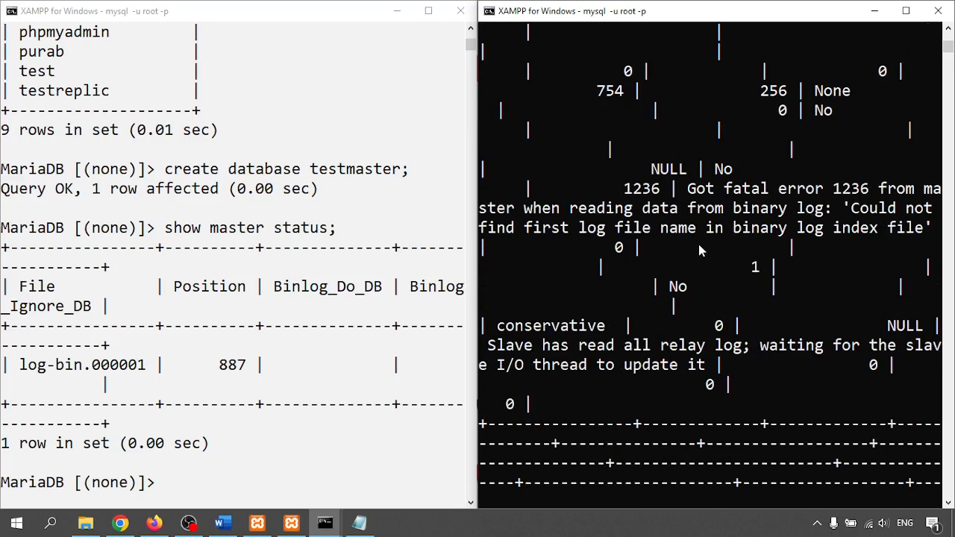
pyautogui.scroll(4, 773, 232)
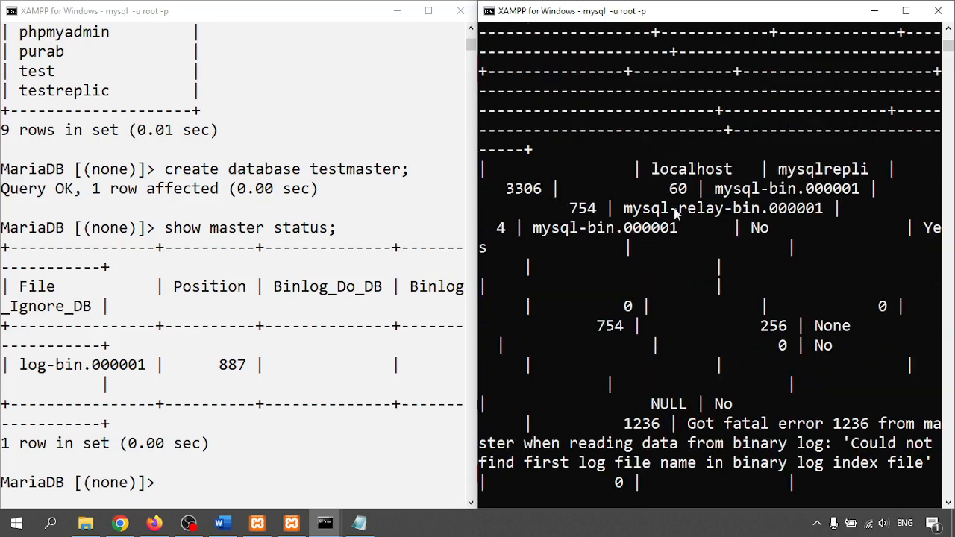
pyautogui.scroll(-6, 682, 341)
pyautogui.scroll(-4, 683, 345)
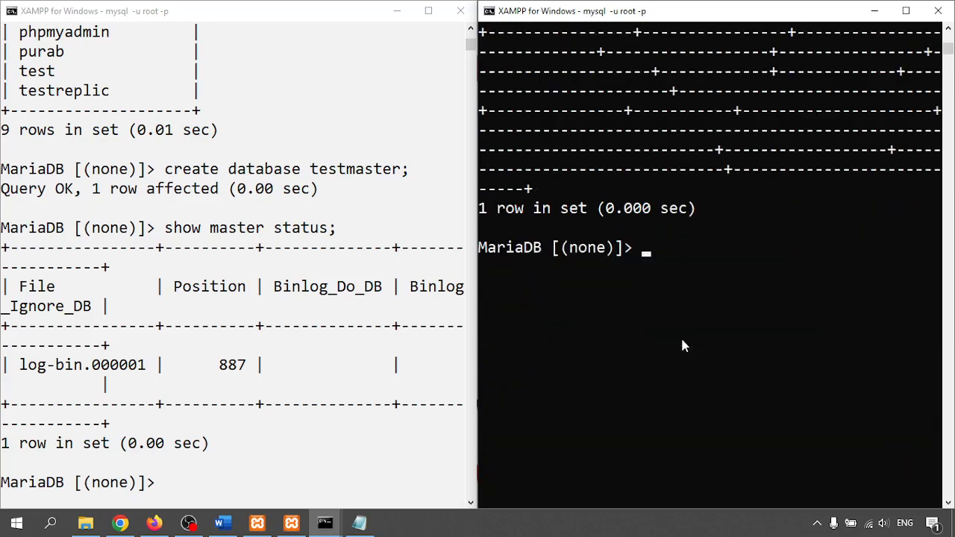
pyautogui.write('reset slave;')
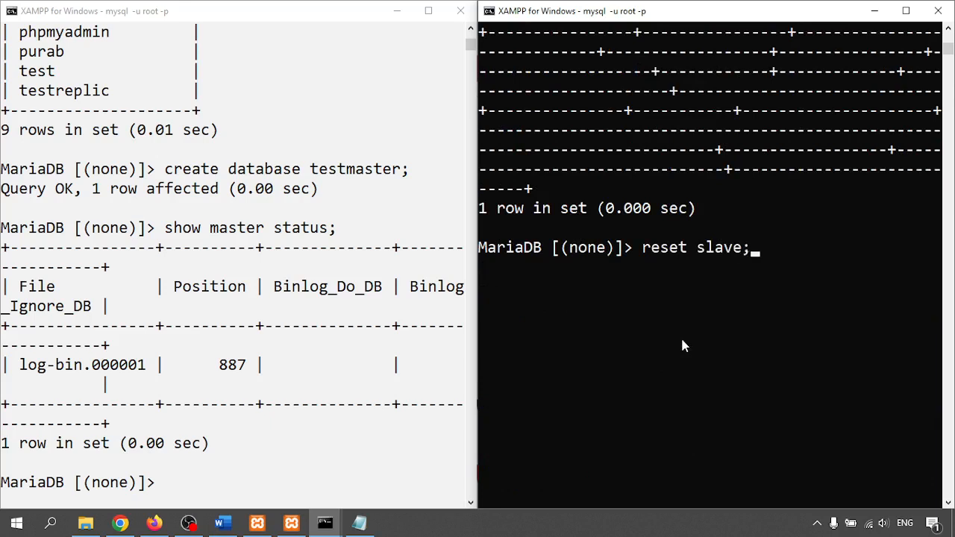
pyautogui.press('Return')
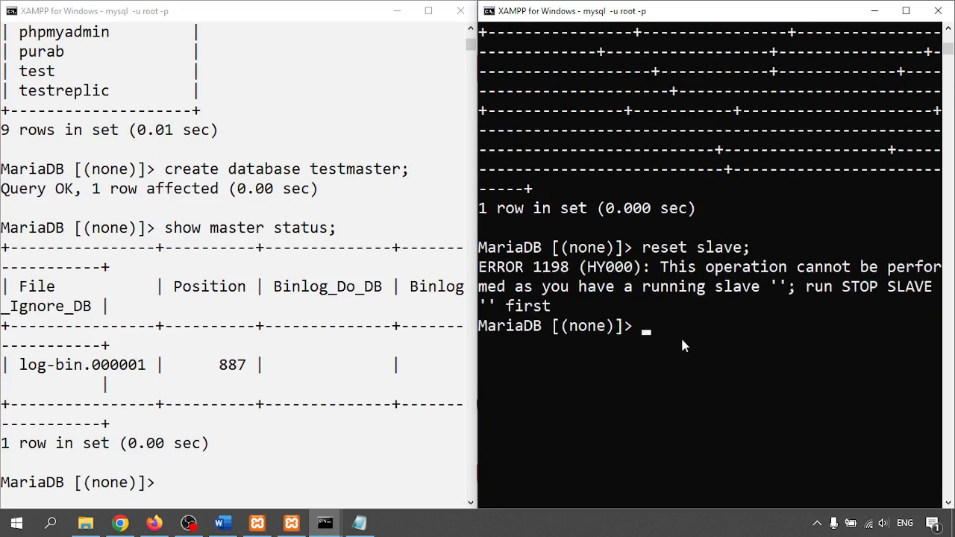
# - Rerun STOP SLAVE and reset slave from history, then recall START SLAVE
pyautogui.press('Up')
pyautogui.press('Up')
pyautogui.press('Up')
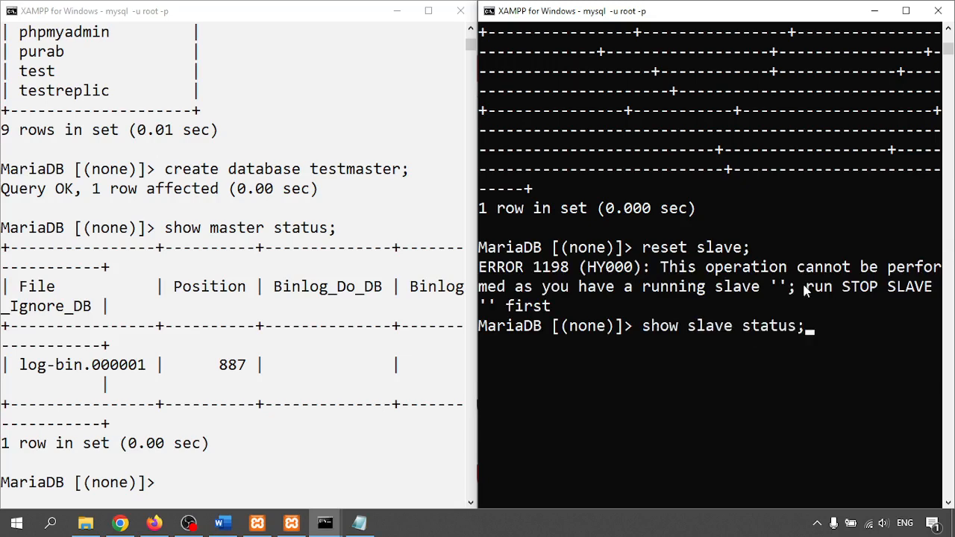
pyautogui.press('Up')
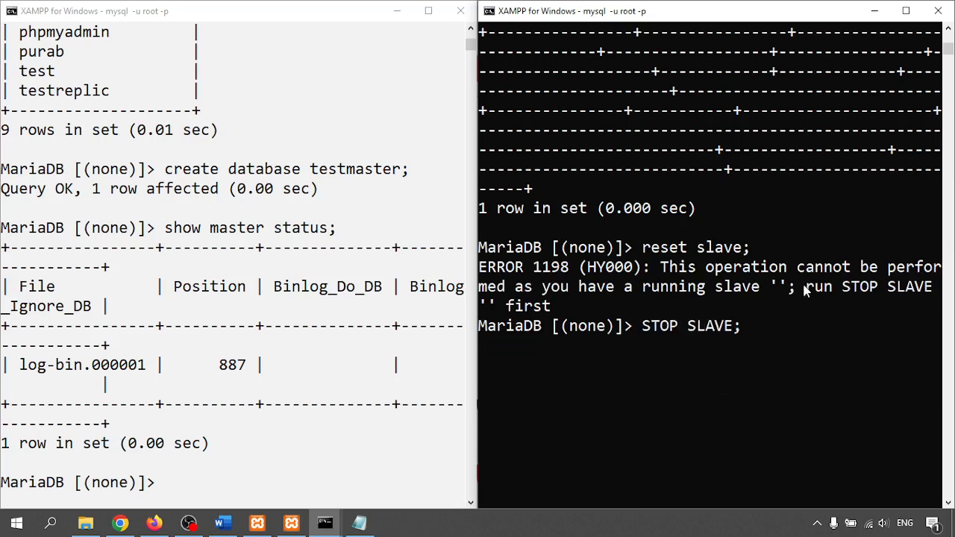
pyautogui.press('Return')
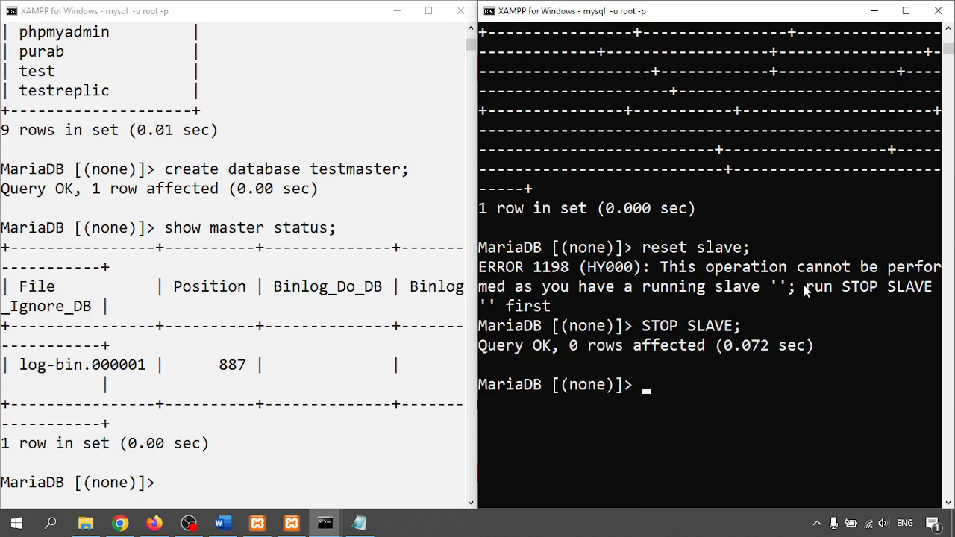
pyautogui.press('Up')
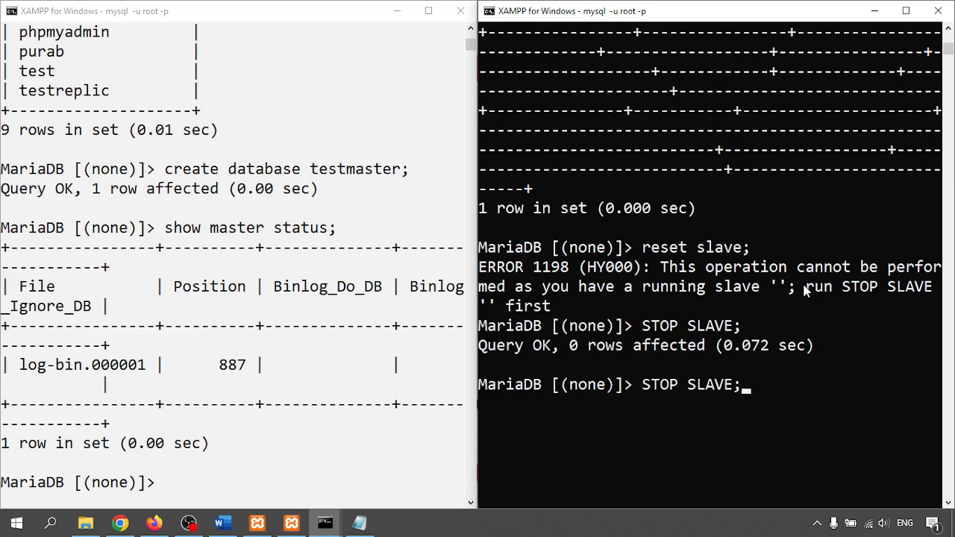
pyautogui.press('Up')
pyautogui.press('Up')
pyautogui.press('Up')
pyautogui.press('Up')
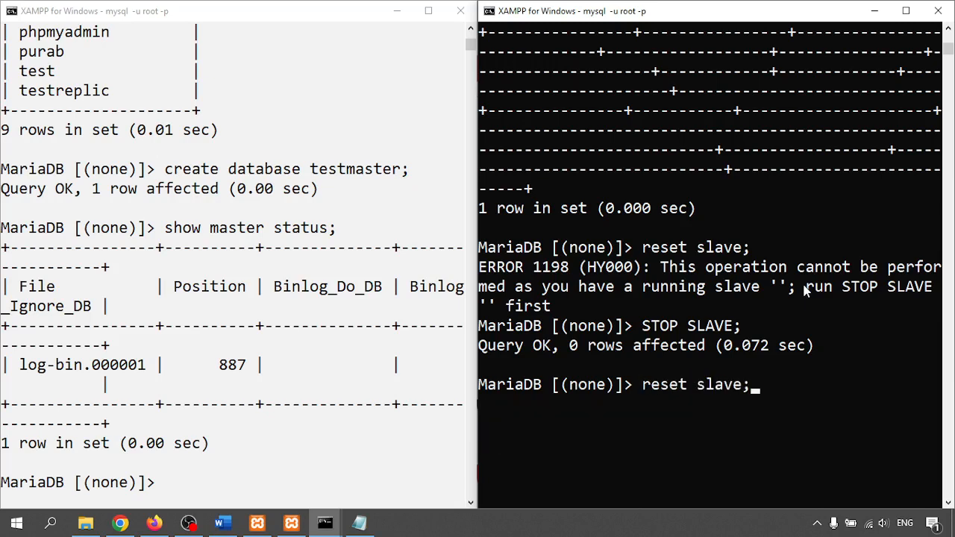
pyautogui.press('Return')
pyautogui.press('Up')
pyautogui.press('Up')
pyautogui.press('Up')
pyautogui.press('Up')
pyautogui.press('Up')
pyautogui.press('Up')
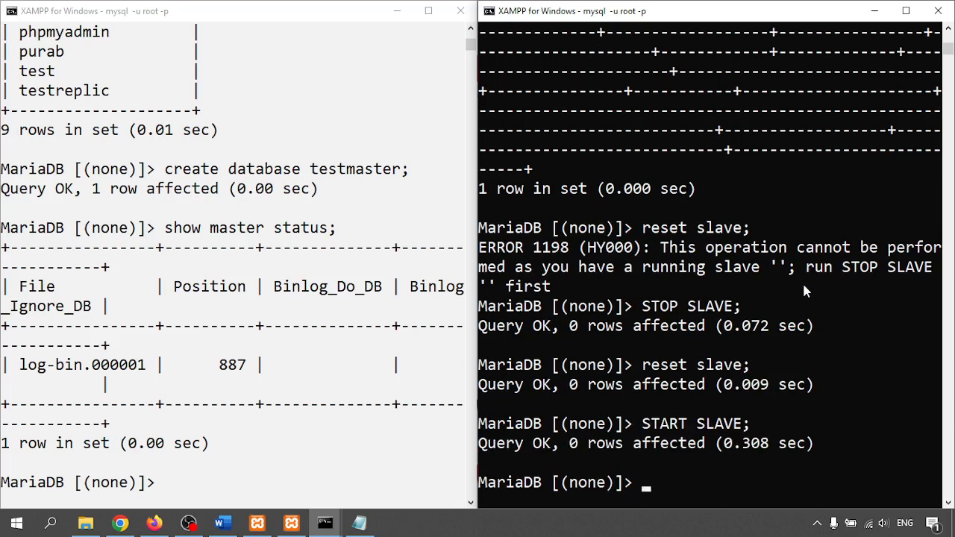
# - Recheck slave status at read position 887, then list the slave's 10 databases including testmaster
pyautogui.press('Up')
pyautogui.press('Up')
pyautogui.press('Up')
pyautogui.press('Up')
pyautogui.press('Up')
pyautogui.press('Up')
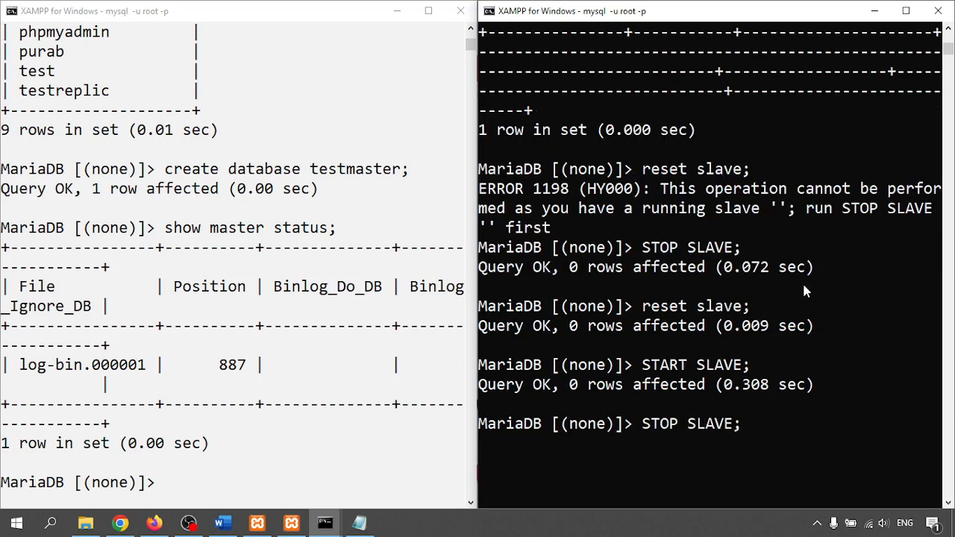
pyautogui.press('Up')
pyautogui.press('Up')
pyautogui.press('Up')
pyautogui.press('Up')
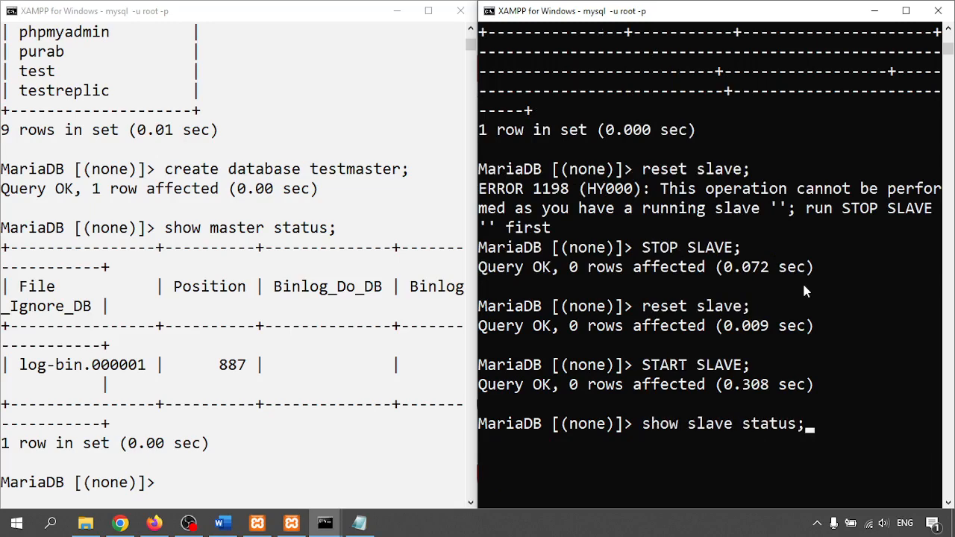
pyautogui.press('Return')
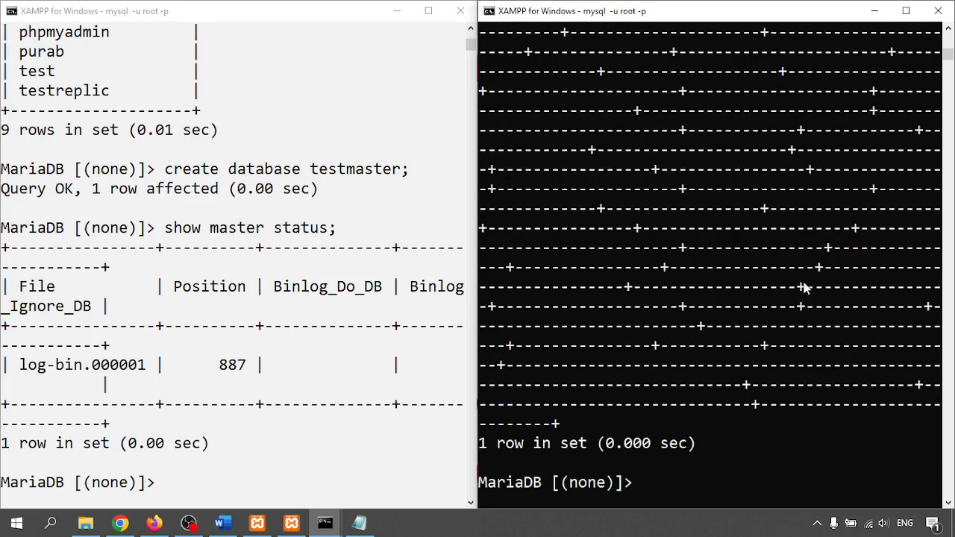
pyautogui.scroll(10, 803, 288)
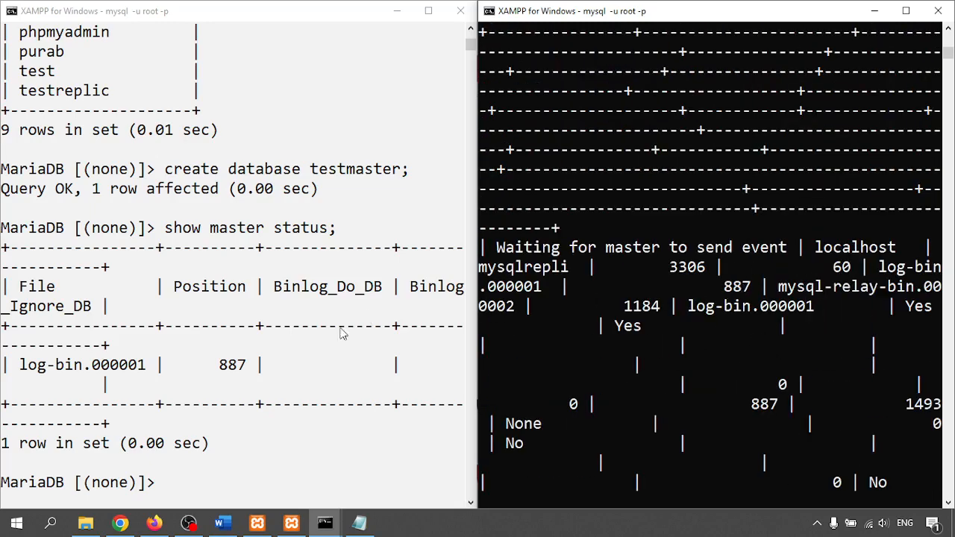
pyautogui.doubleClick(730, 289)
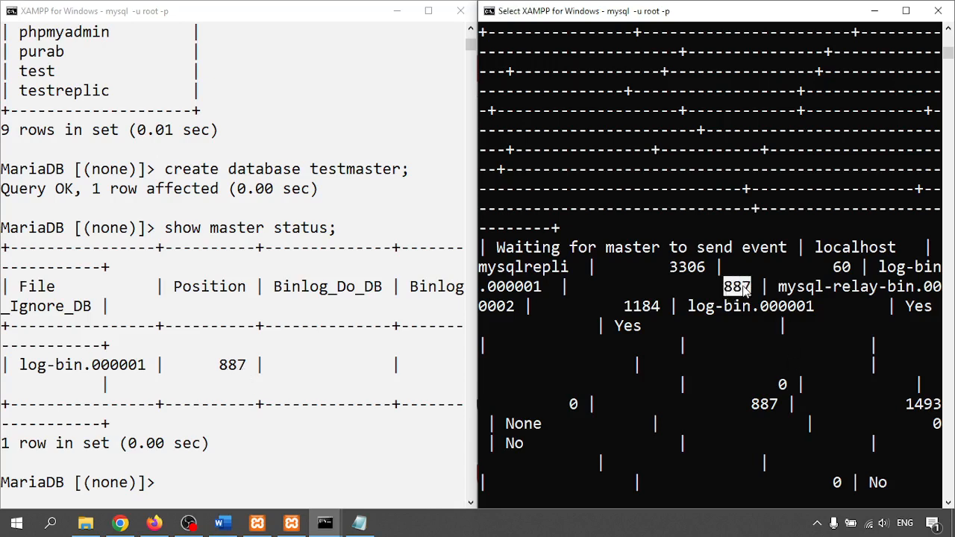
pyautogui.click(656, 404)
pyautogui.scroll(-10, 679, 403)
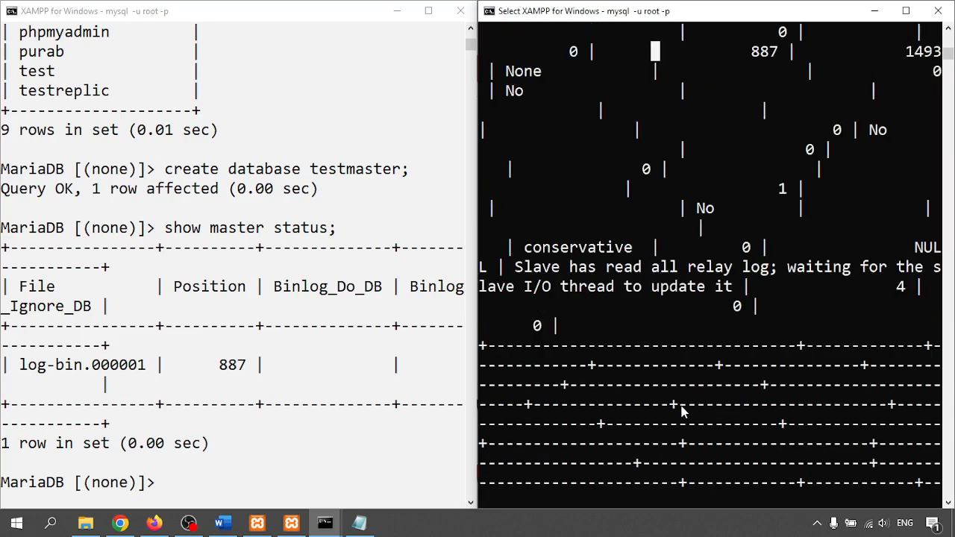
pyautogui.scroll(2, 716, 343)
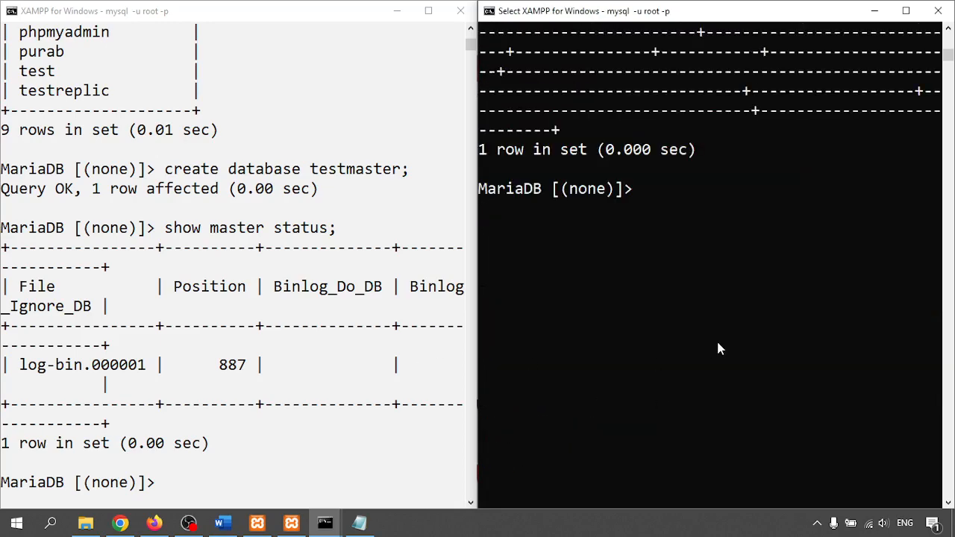
pyautogui.write('show dat')
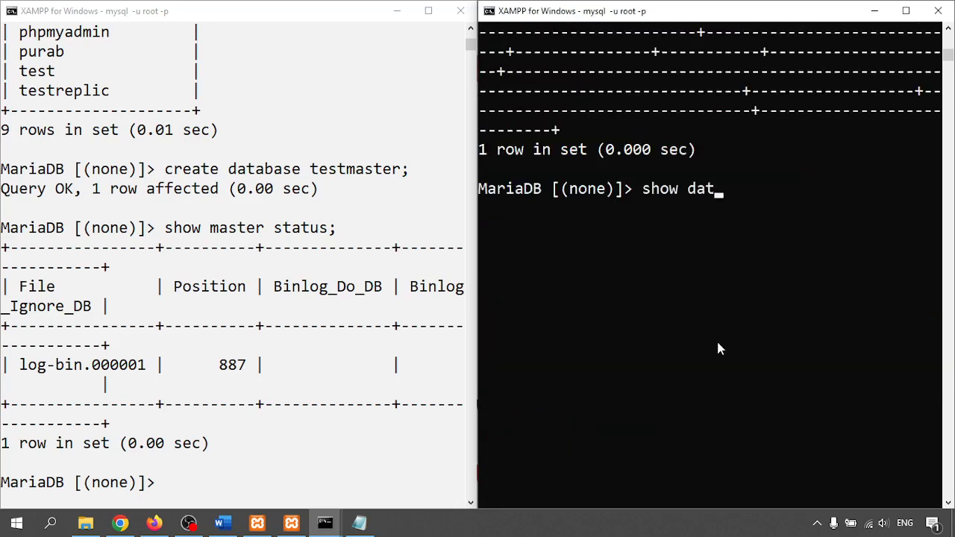
pyautogui.write('abases;')
pyautogui.press('Return')
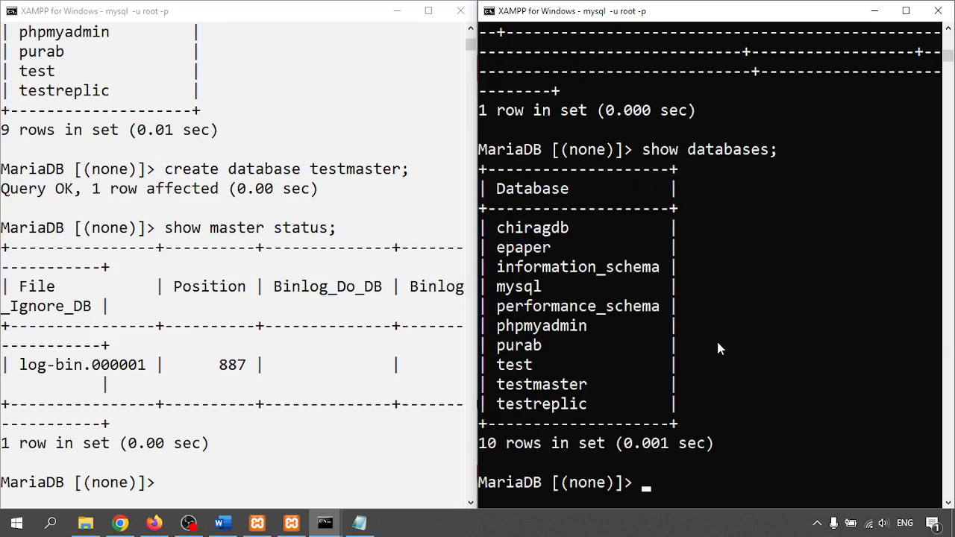
# - List the master's databases and run drop database testreplic; there
pyautogui.scroll(-3, 223, 370)
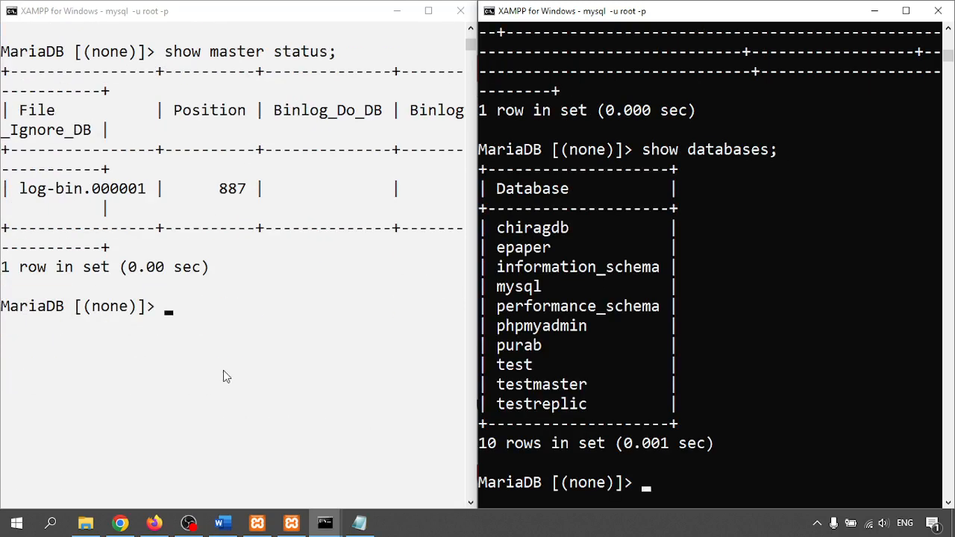
pyautogui.click(194, 354)
pyautogui.write('show ')
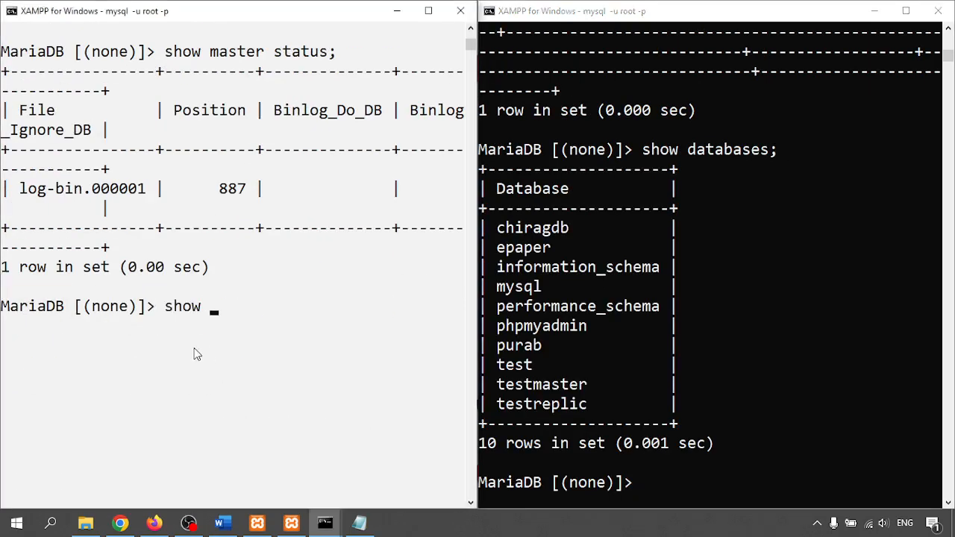
pyautogui.write('databases;')
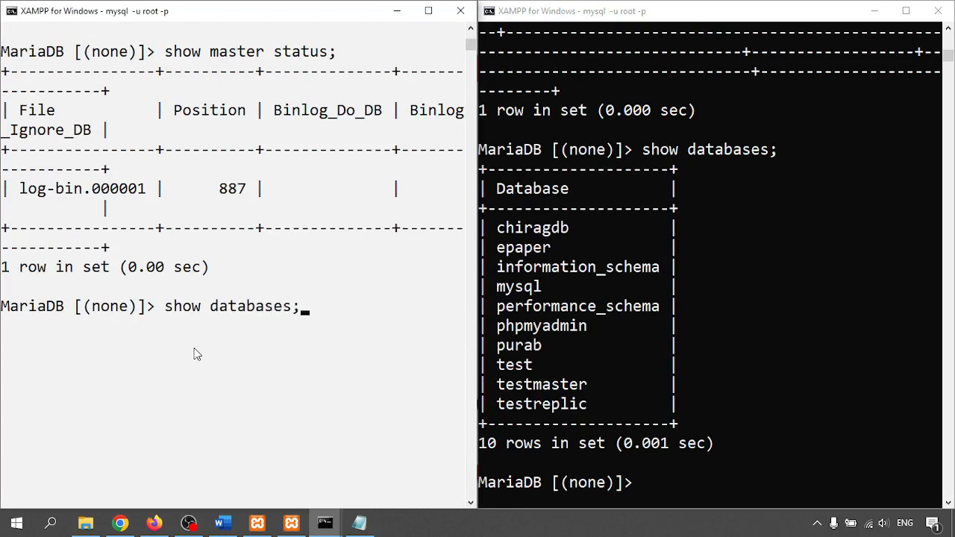
pyautogui.press('Return')
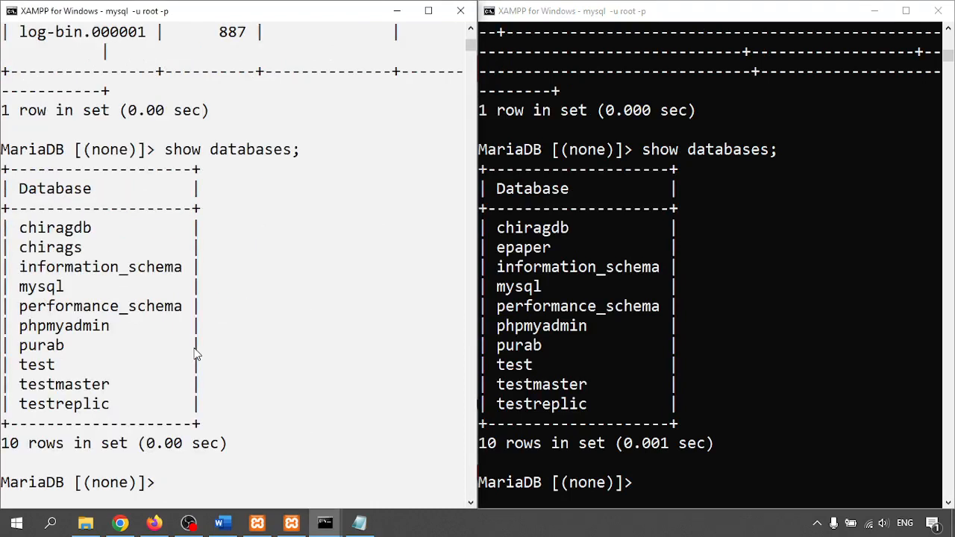
pyautogui.write('drop database')
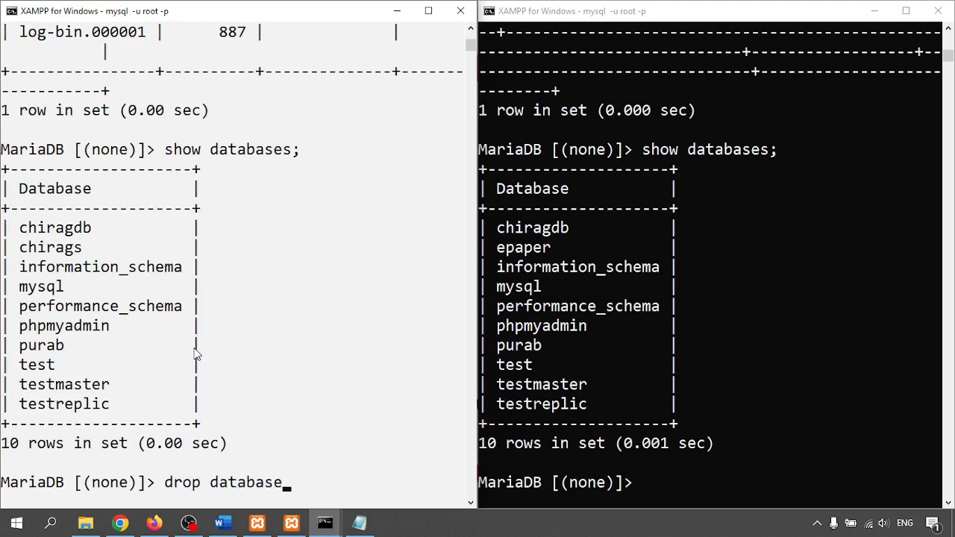
pyautogui.write(' testreplic;')
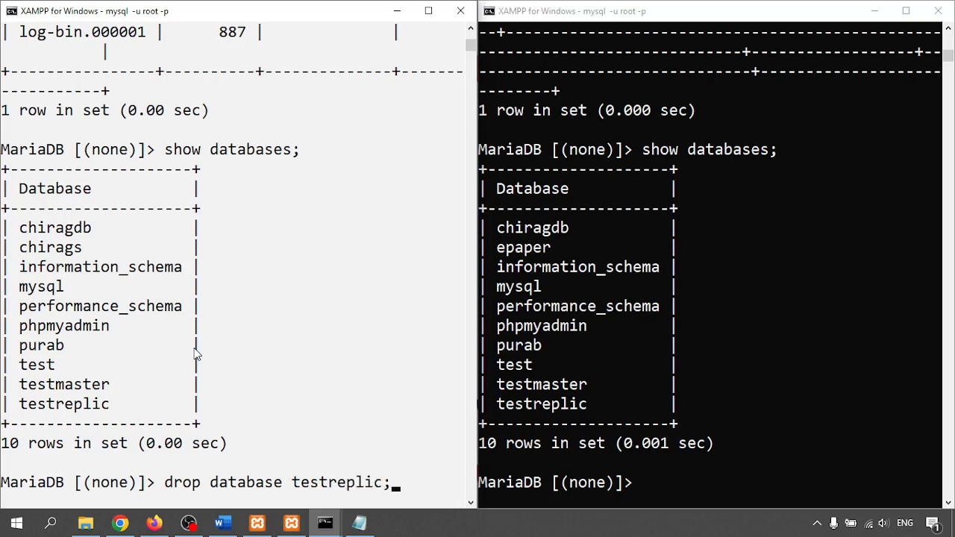
pyautogui.press('Return')
# - Rerun show databases on the slave, now listing 9 databases without testreplic
pyautogui.click(854, 364)
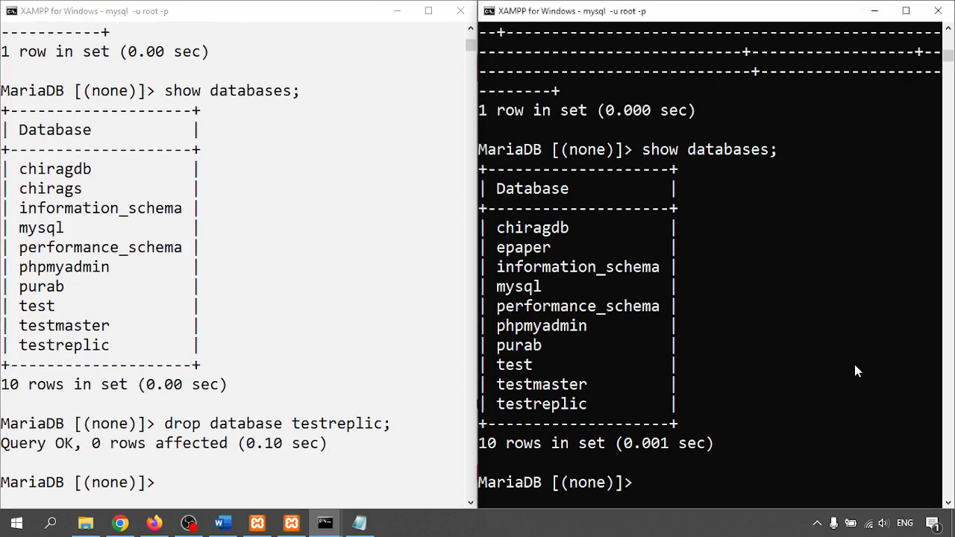
pyautogui.press('Up')
pyautogui.press('Return')
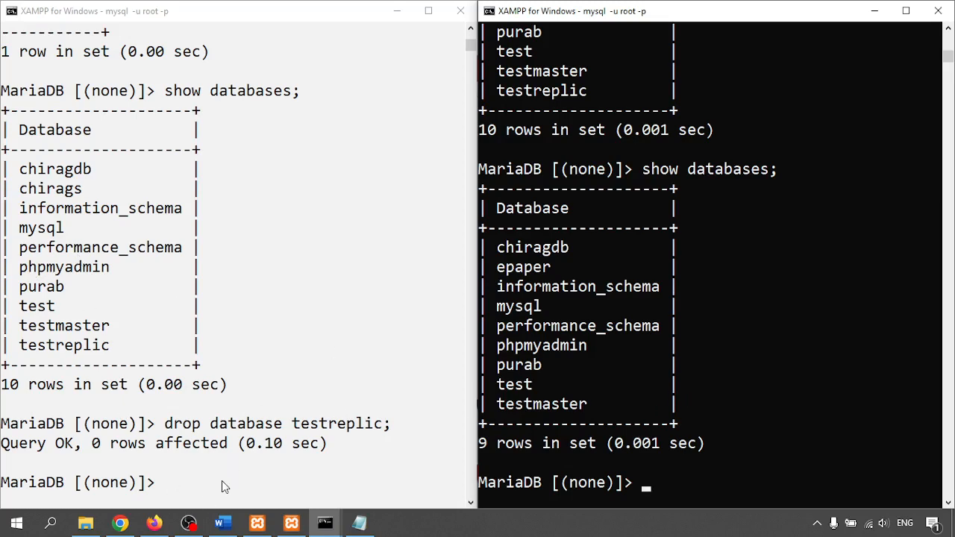
# - Start Apache in both XAMPP Control Panels, then return to the first MariaDB session
pyautogui.click(256, 524)
pyautogui.click(245, 174)
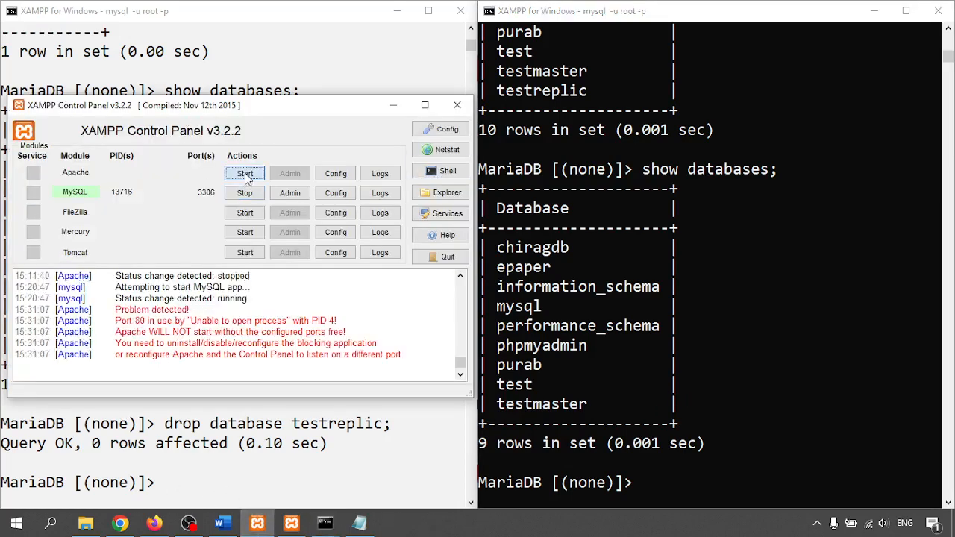
pyautogui.click(291, 523)
pyautogui.click(714, 174)
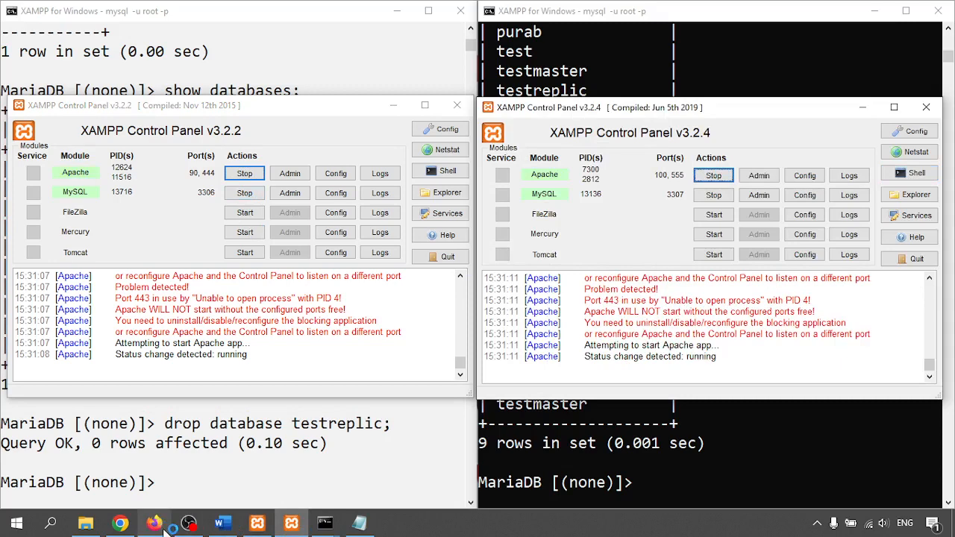
pyautogui.click(192, 484)
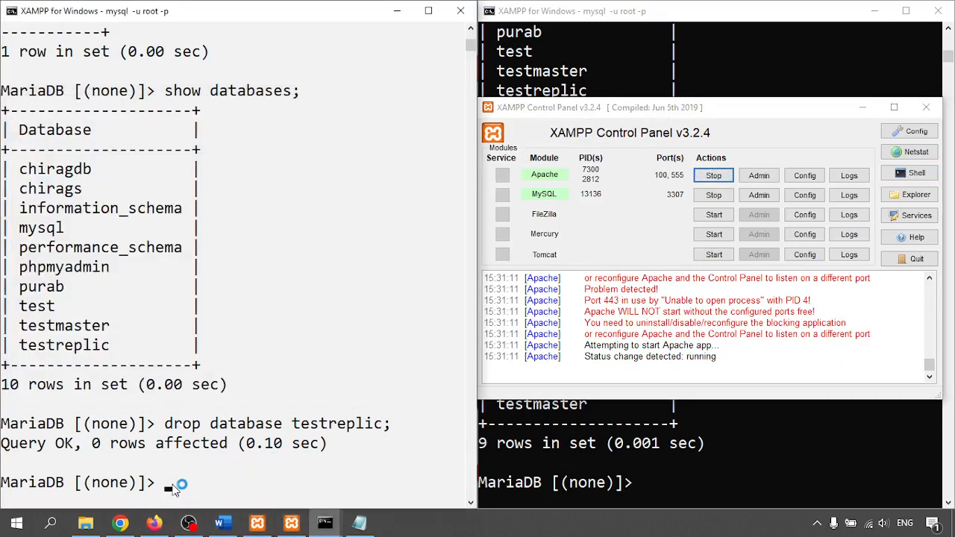
# - Try selecting the chiragdb database with use database chiragdb;
pyautogui.write('use database ')
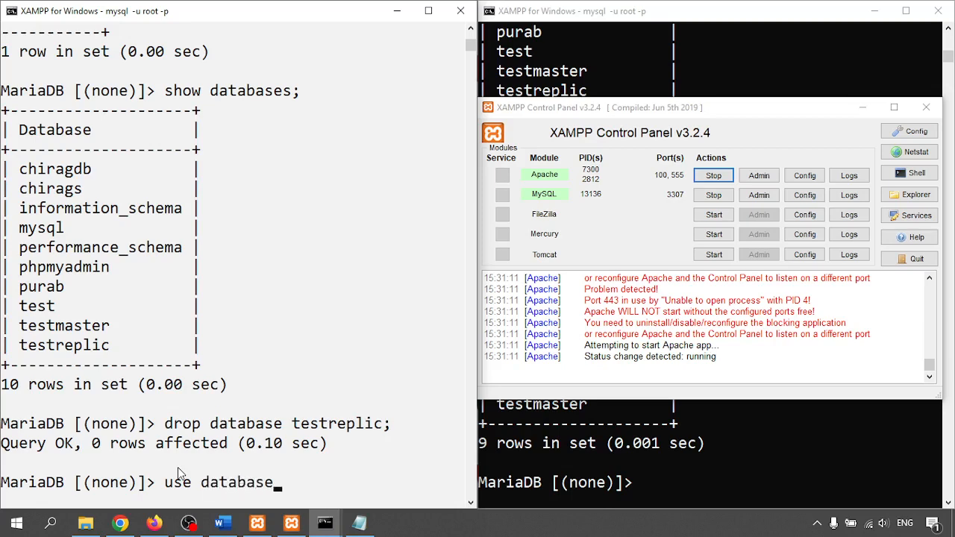
pyautogui.write('chiragdb;')
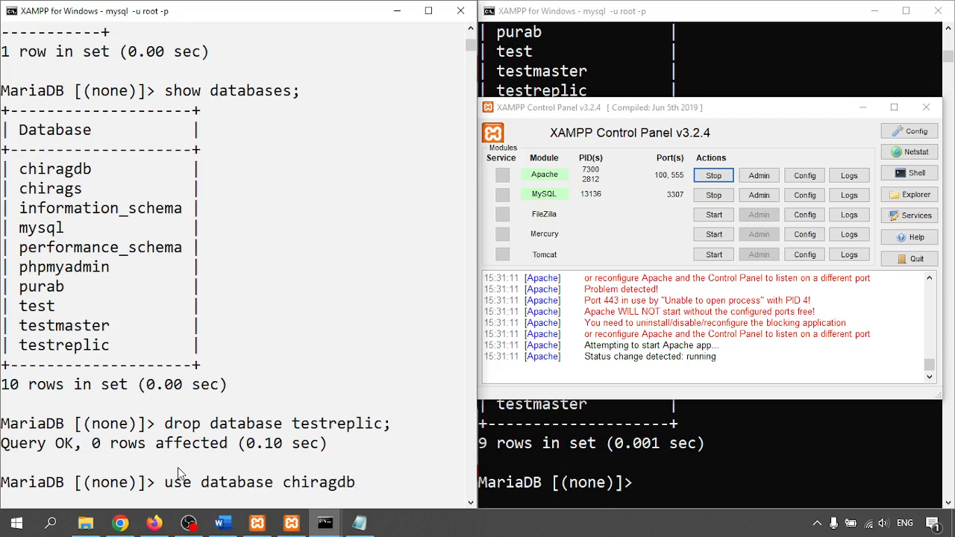
pyautogui.press('Return')
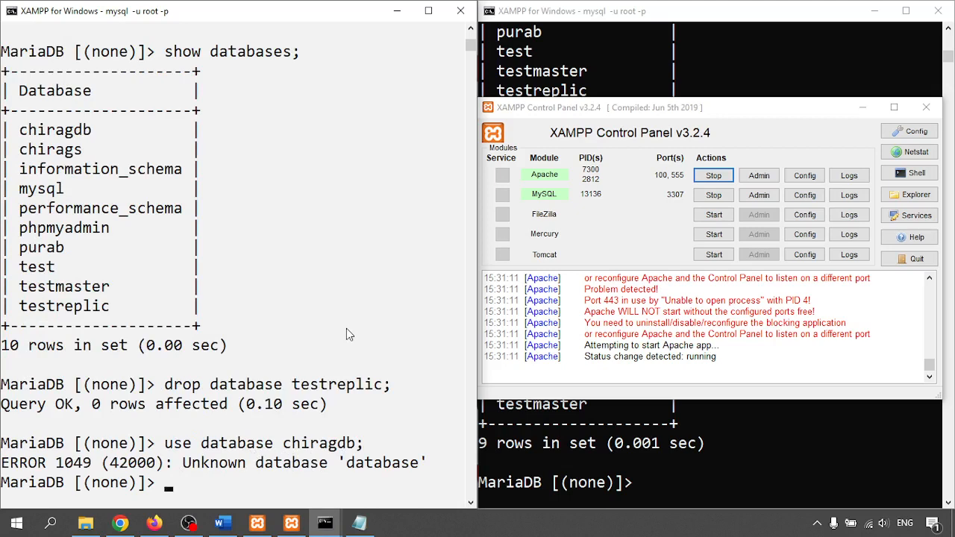
# - Run show databases; and attempt use database testmaster; using the name copied from the list
pyautogui.write('show databases;')
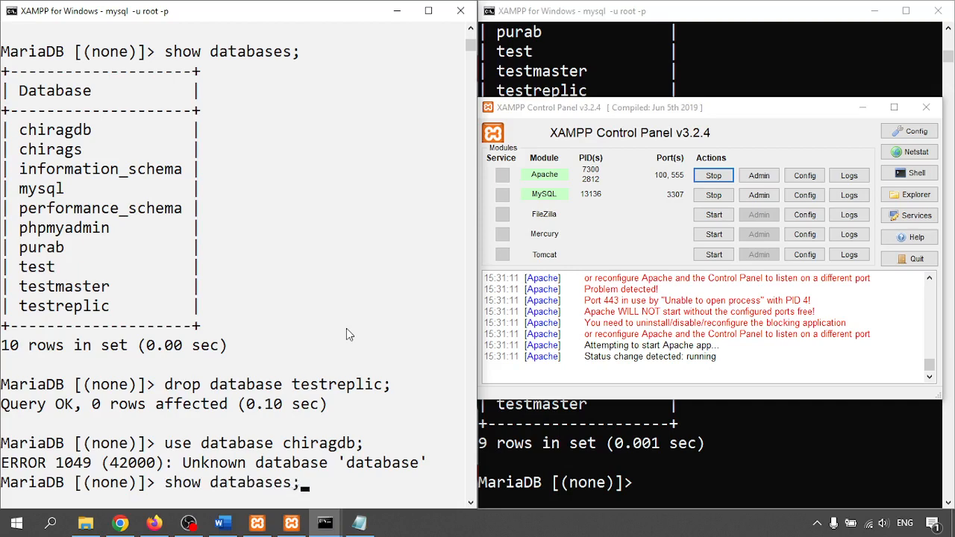
pyautogui.press('Return')
pyautogui.write('use database')
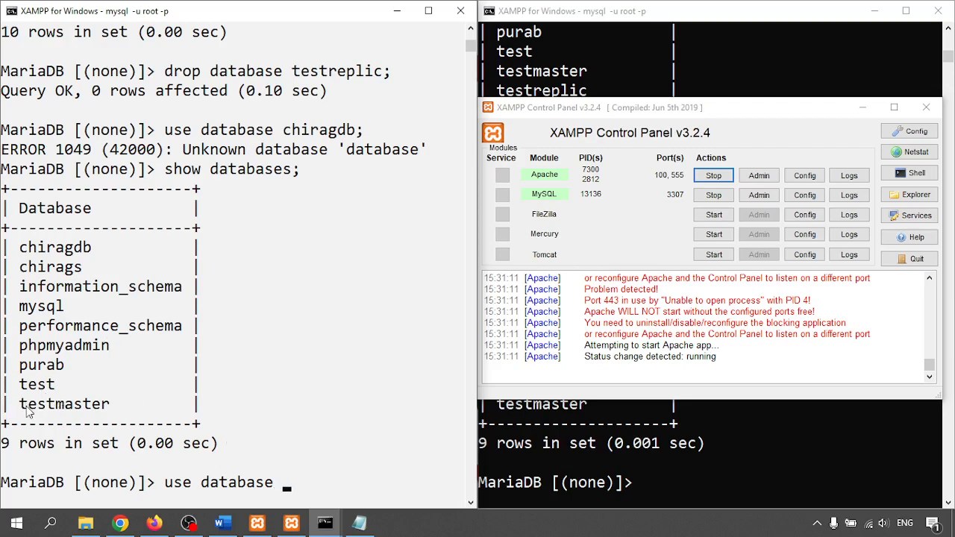
pyautogui.moveTo(20, 407); pyautogui.dragTo(108, 415)
pyautogui.press('super+c')
pyautogui.rightClick(295, 401)
pyautogui.rightClick(295, 401)
pyautogui.write(';')
pyautogui.press('Return')
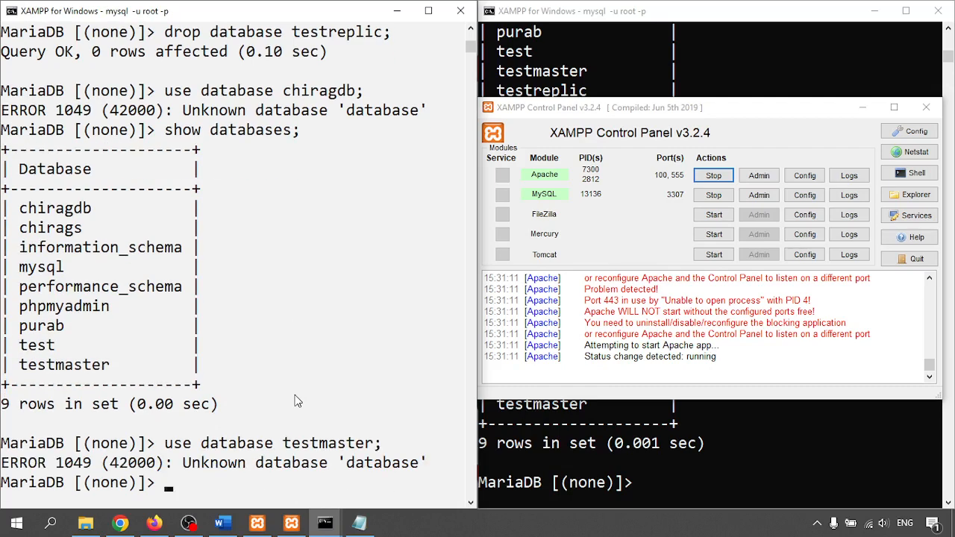
# - Correct the command to use testmaster; and list its tables, getting an empty set
pyautogui.write('create')
pyautogui.press('Up')
pyautogui.press('Up')
pyautogui.press('Down')
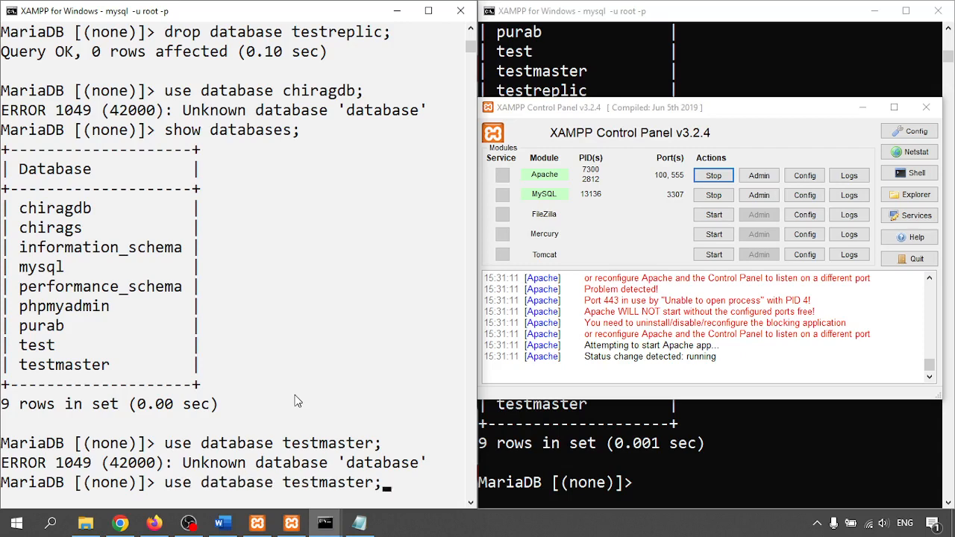
pyautogui.press('BackSpace')
pyautogui.press('BackSpace')
pyautogui.press('BackSpace')
pyautogui.press('BackSpace')
pyautogui.press('BackSpace')
pyautogui.press('BackSpace')
pyautogui.press('BackSpace')
pyautogui.press('BackSpace')
pyautogui.press('BackSpace')
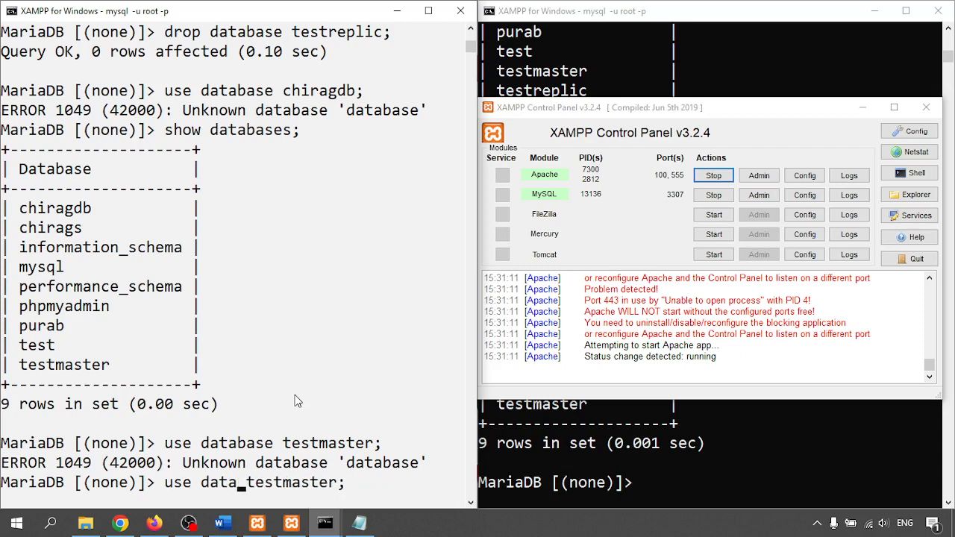
pyautogui.press('Return')
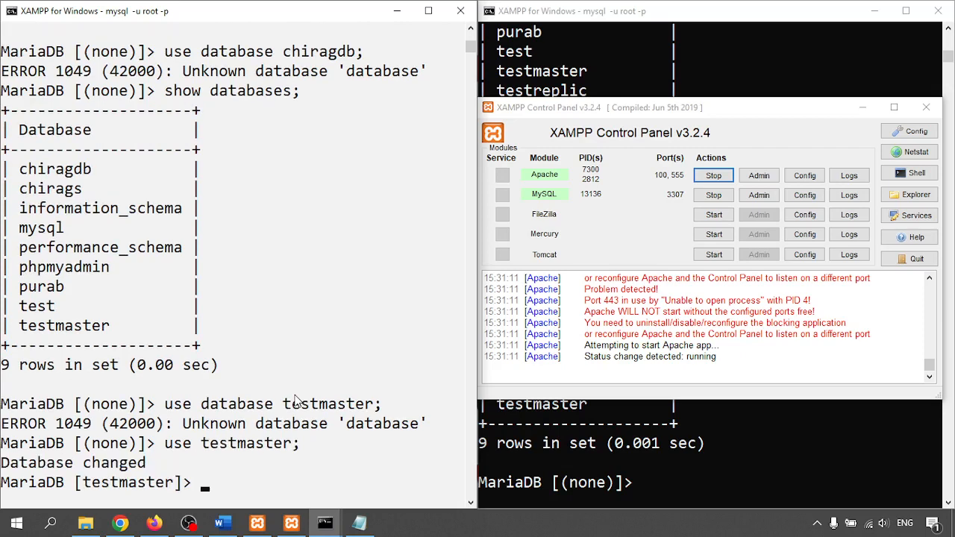
pyautogui.write('show d')
pyautogui.write('ables;')
pyautogui.press('Return')
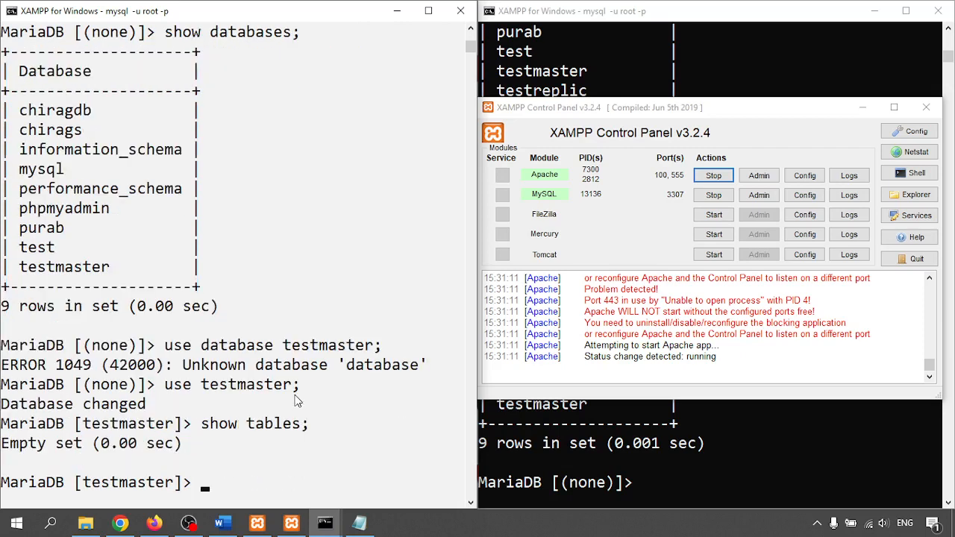
pyautogui.click(798, 479)
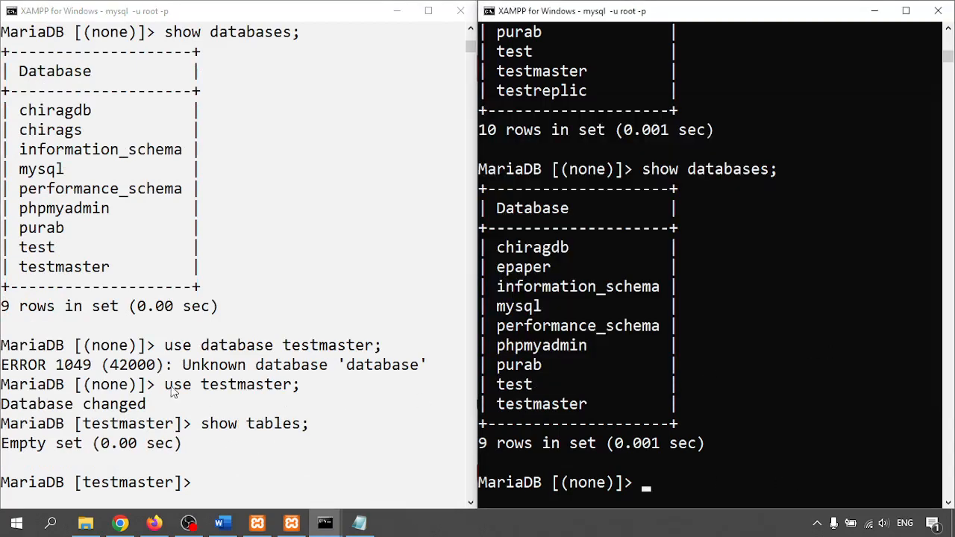
# - Copy the use testmaster command text from the first session into the second session
pyautogui.click(239, 396)
pyautogui.click(196, 386)
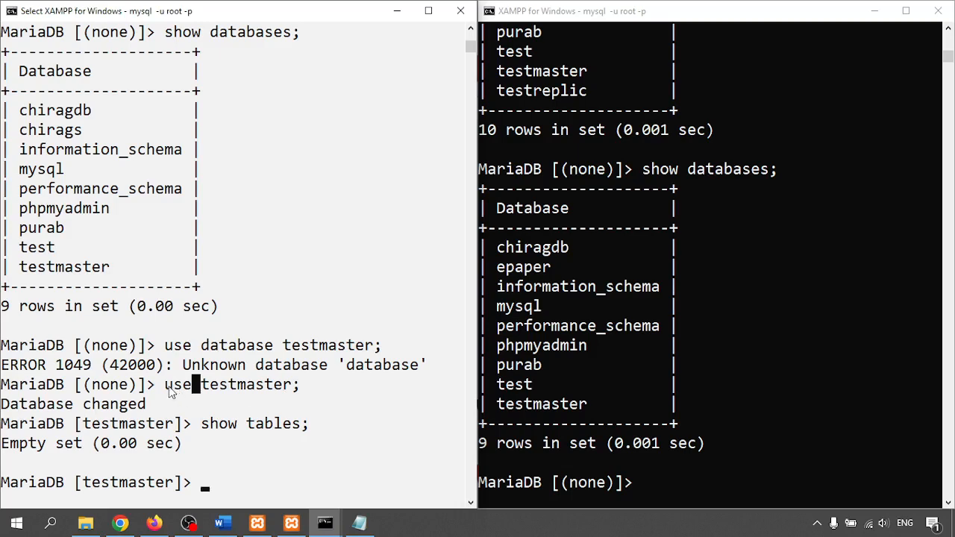
pyautogui.moveTo(166, 387); pyautogui.dragTo(294, 395)
pyautogui.rightClick(294, 393)
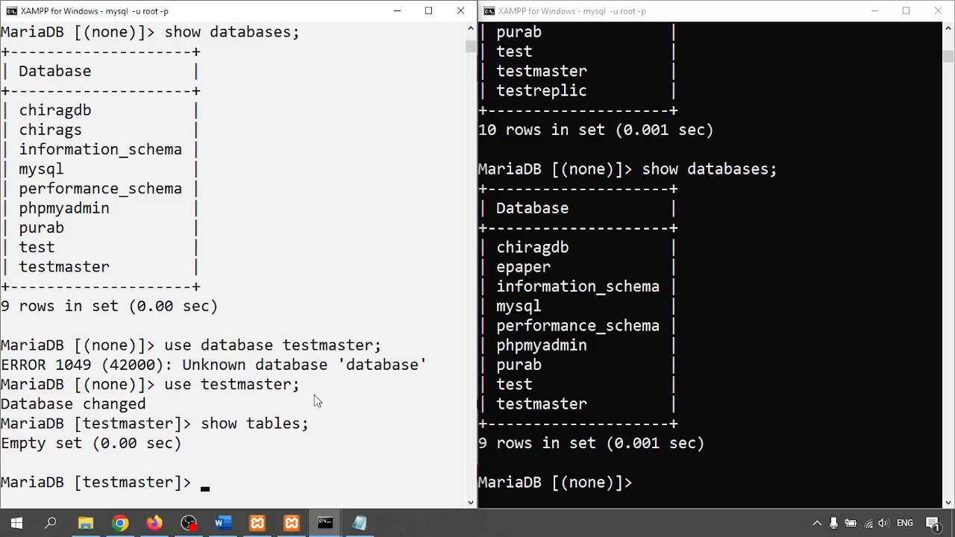
pyautogui.click(852, 423)
pyautogui.click(806, 398)
pyautogui.rightClick(806, 398)
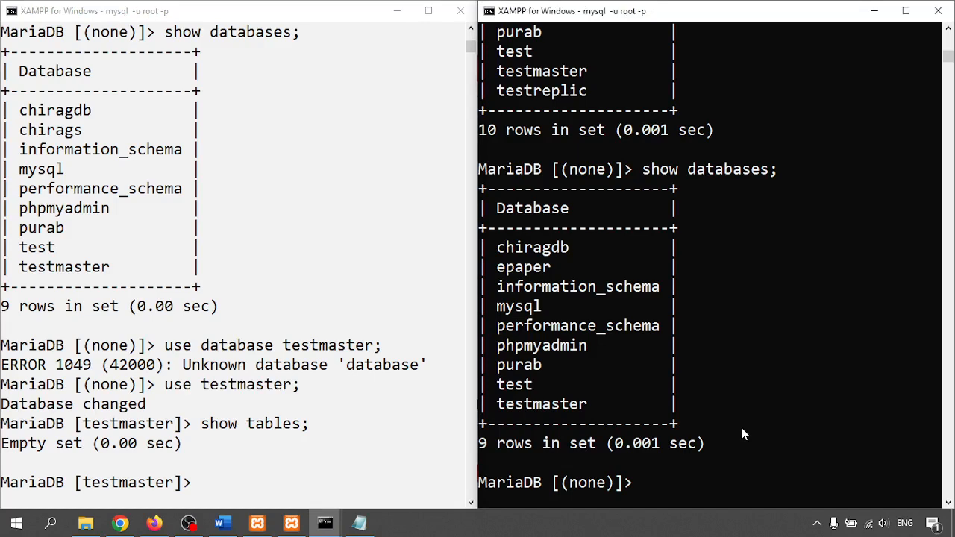
# - In the second session, run use testmaster; and then list its tables
pyautogui.write('use testmaster;')
pyautogui.press('Return')
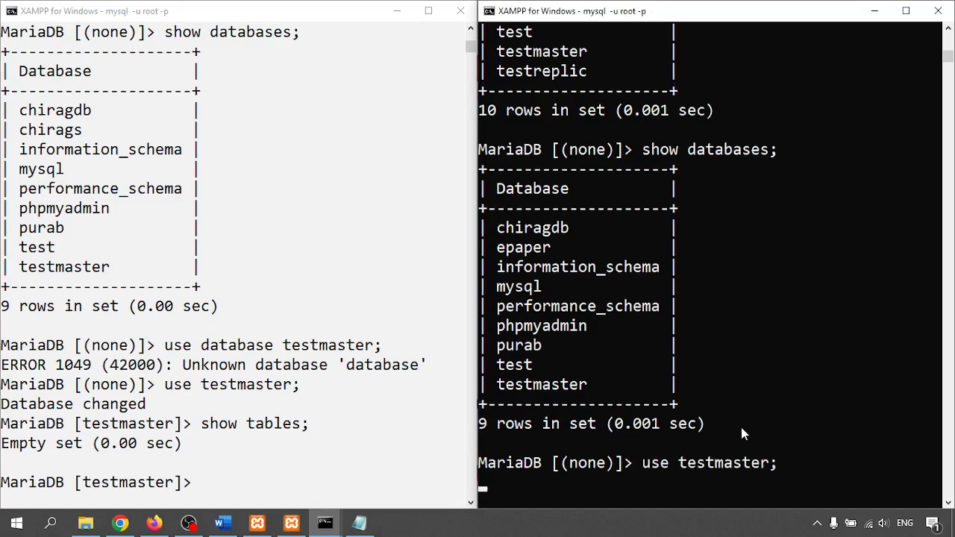
pyautogui.write('shoe')
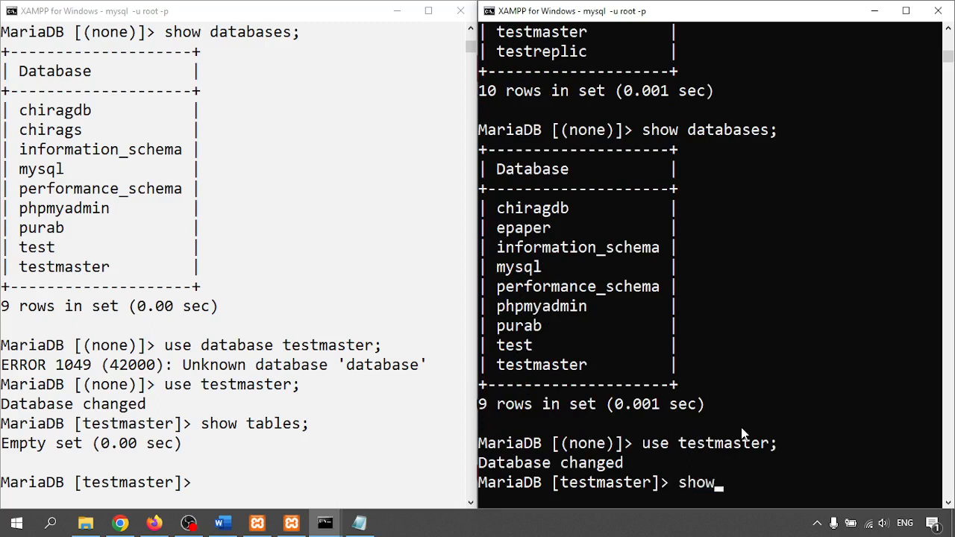
pyautogui.write(' tabe')
pyautogui.write('les')
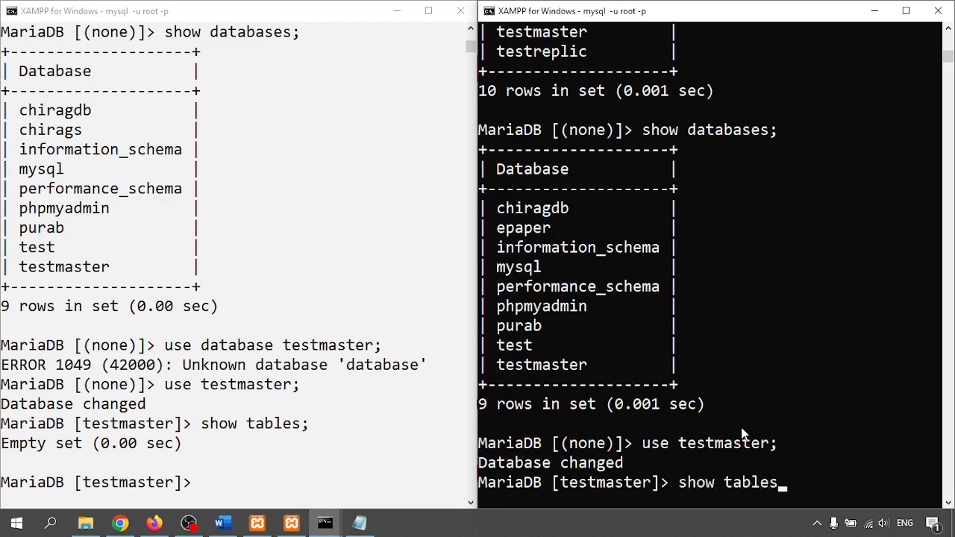
pyautogui.write(';')
pyautogui.press('Return')
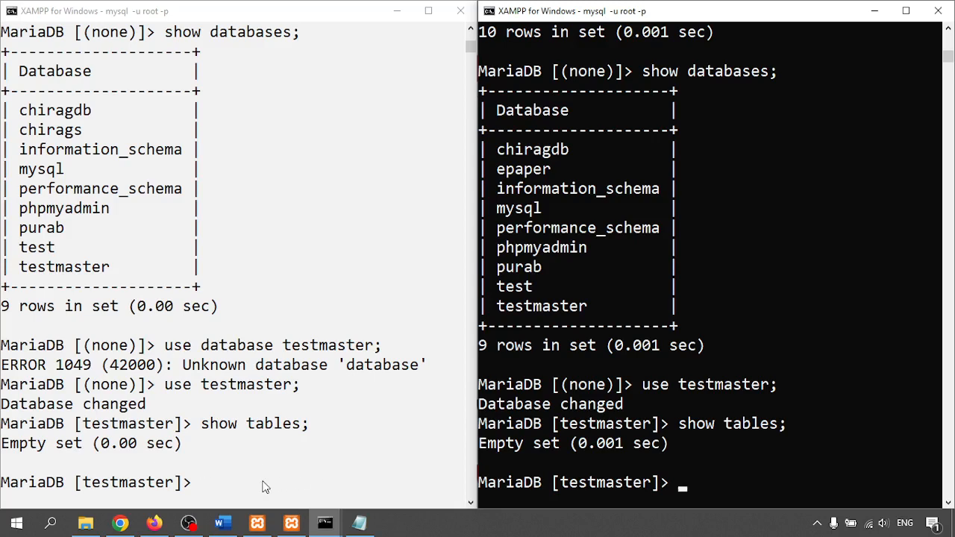
# - Open localhost:90 in Firefox and log in to its phpMyAdmin with the account password
pyautogui.click(120, 523)
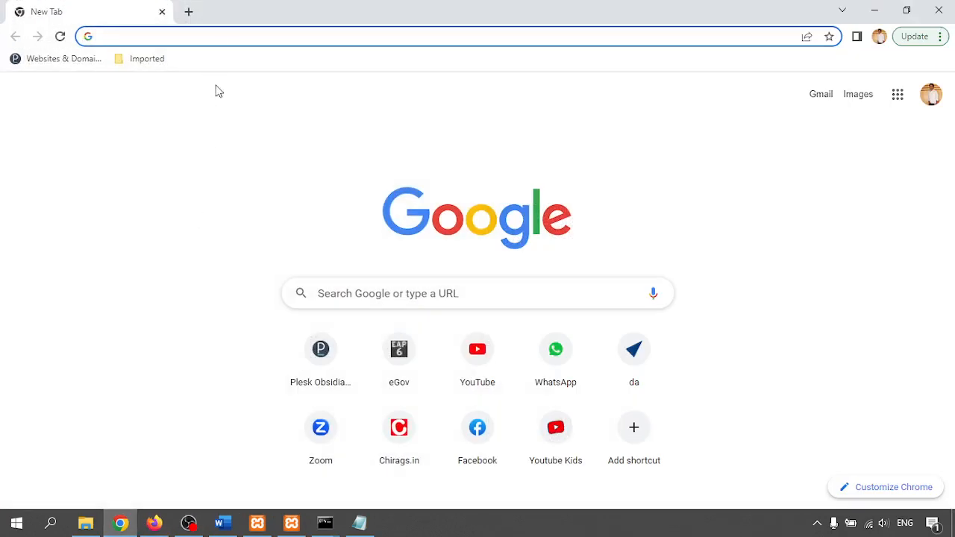
pyautogui.click(153, 524)
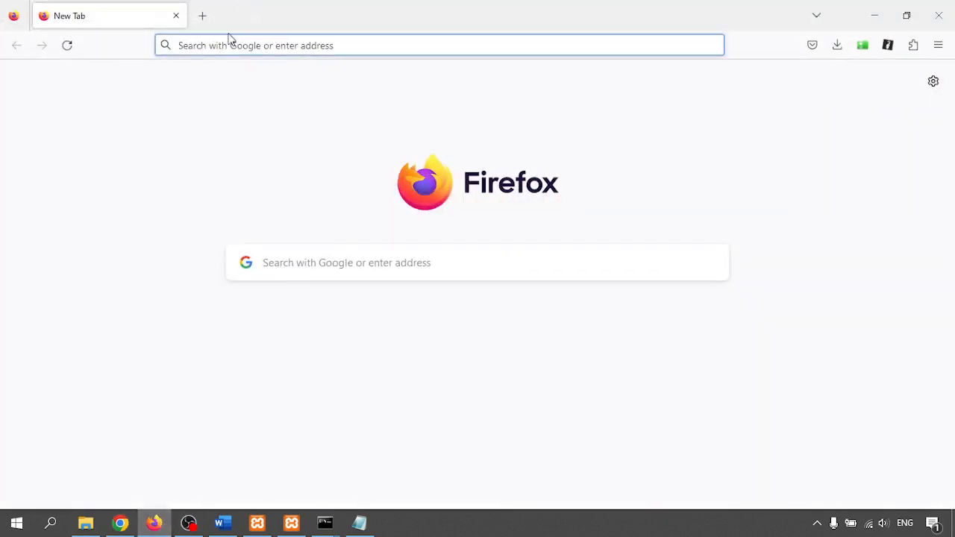
pyautogui.write('localhost:90/')
pyautogui.press('Return')
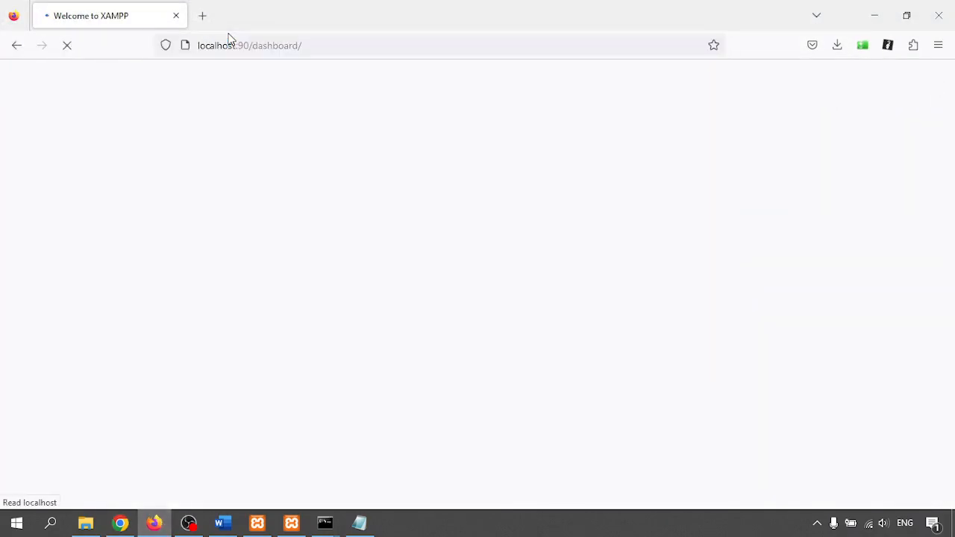
pyautogui.click(780, 84)
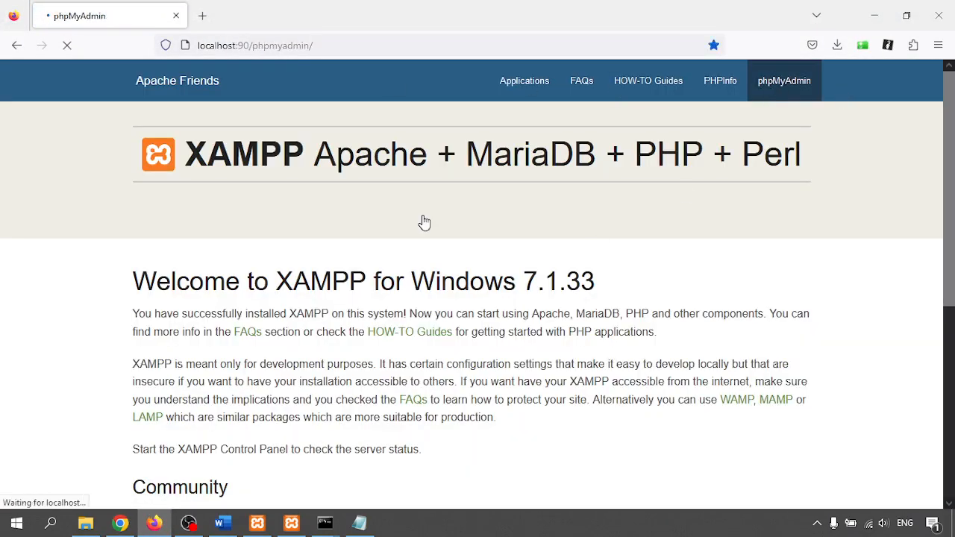
pyautogui.click(493, 348)
pyautogui.write('••')
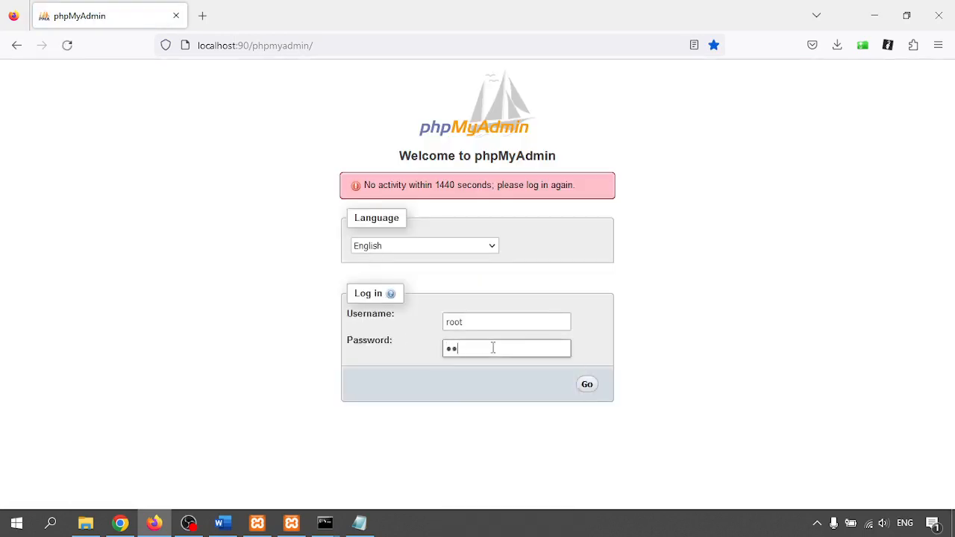
pyautogui.write('•••••••')
pyautogui.press('Return')
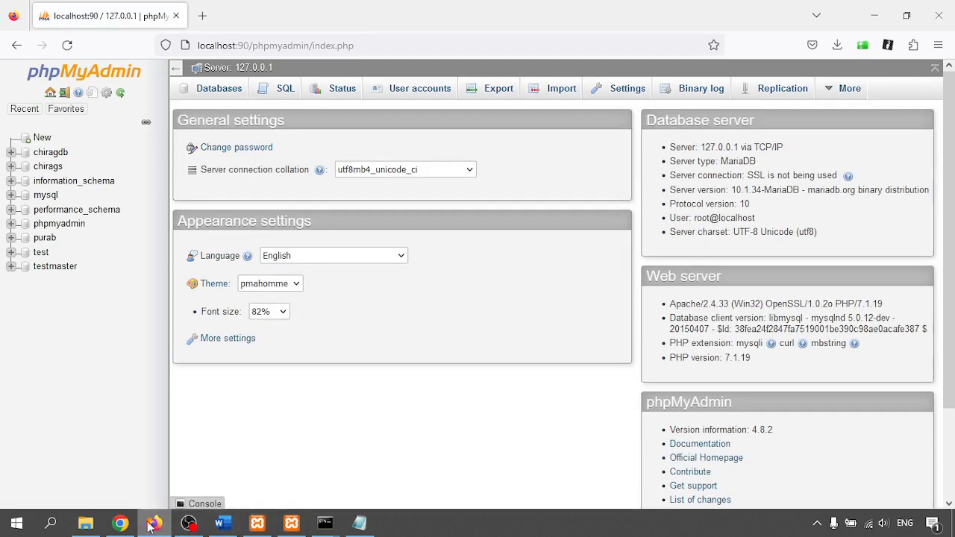
# - Load localhost:100 phpMyAdmin in the other browser, see Access denied, and close it
pyautogui.click(120, 523)
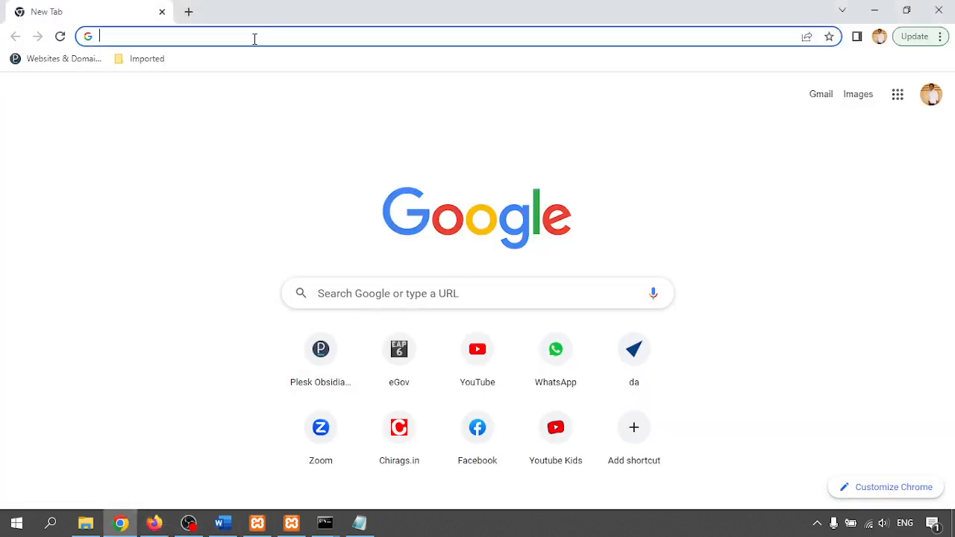
pyautogui.write('lo')
pyautogui.press('Right')
pyautogui.press('Return')
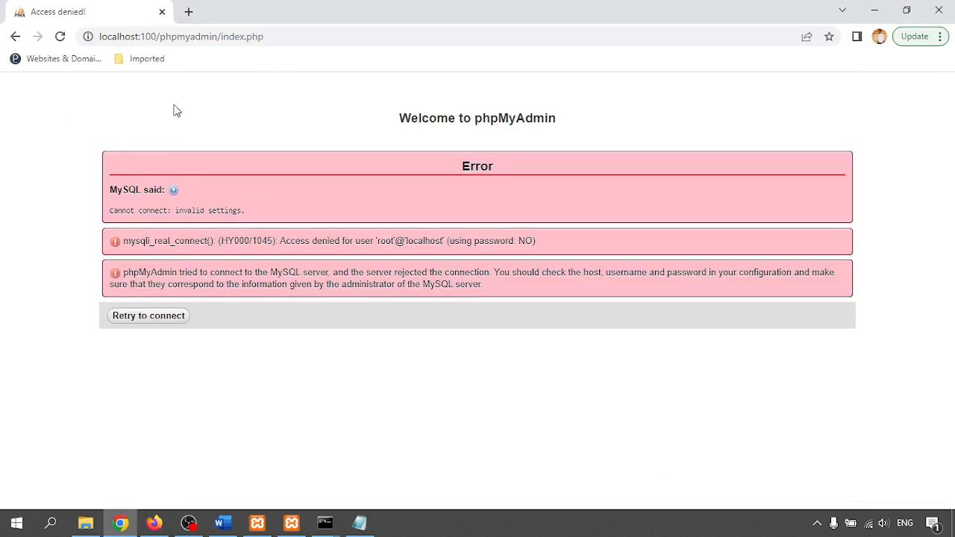
pyautogui.click(939, 11)
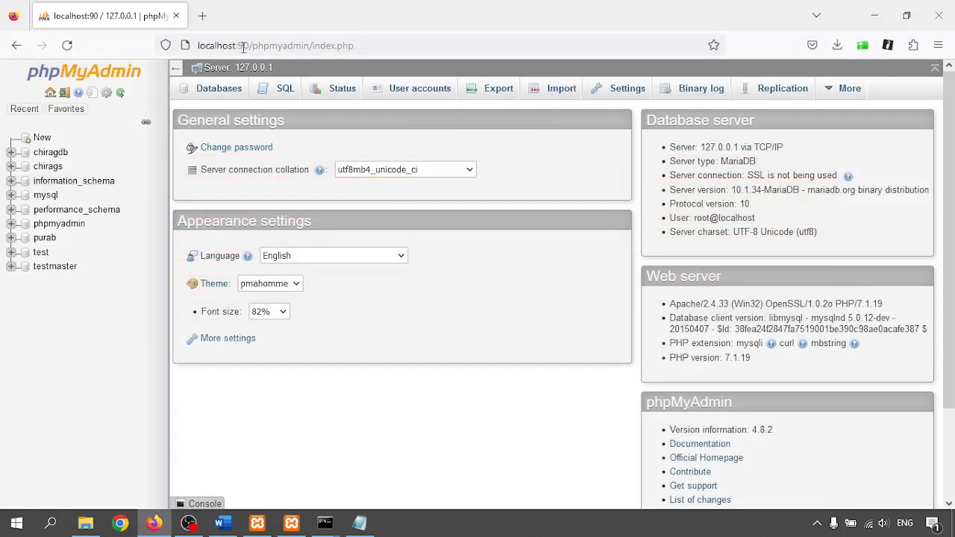
pyautogui.moveTo(244, 47); pyautogui.dragTo(353, 46)
pyautogui.click(47, 342)
# - In testmaster, start creating a new table named userinfo
pyautogui.click(55, 269)
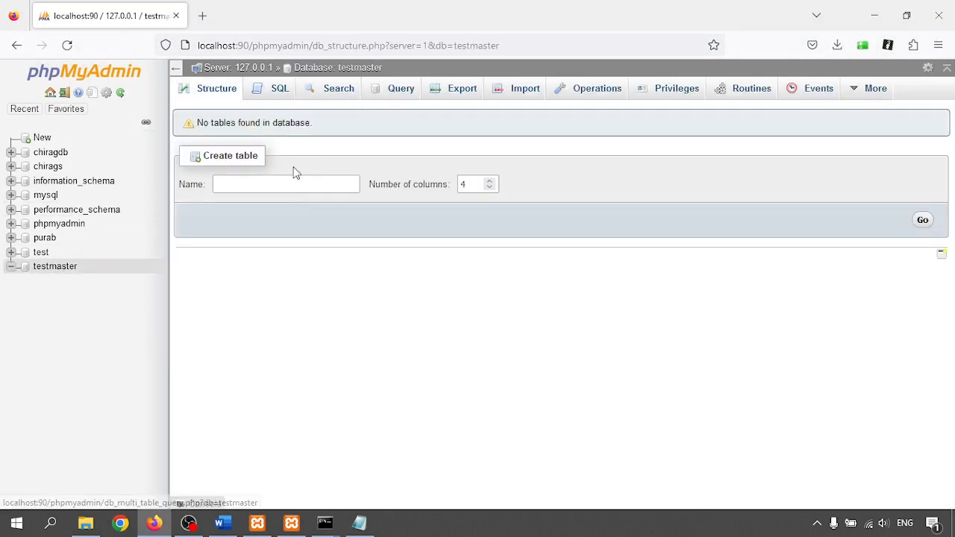
pyautogui.click(267, 185)
pyautogui.write('us')
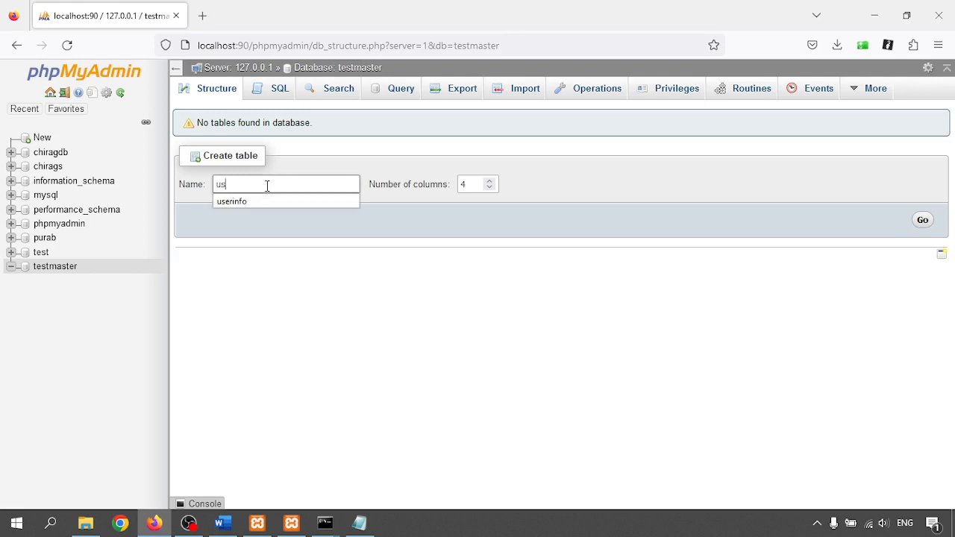
pyautogui.write('erinfo')
pyautogui.press('Return')
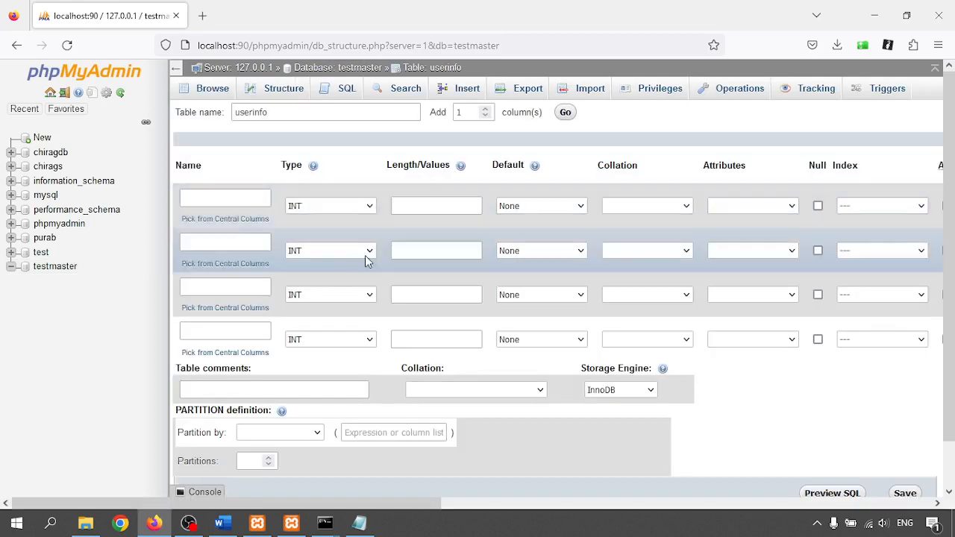
# - Name the four columns user_id, first_name, last_name and email
pyautogui.click(232, 200)
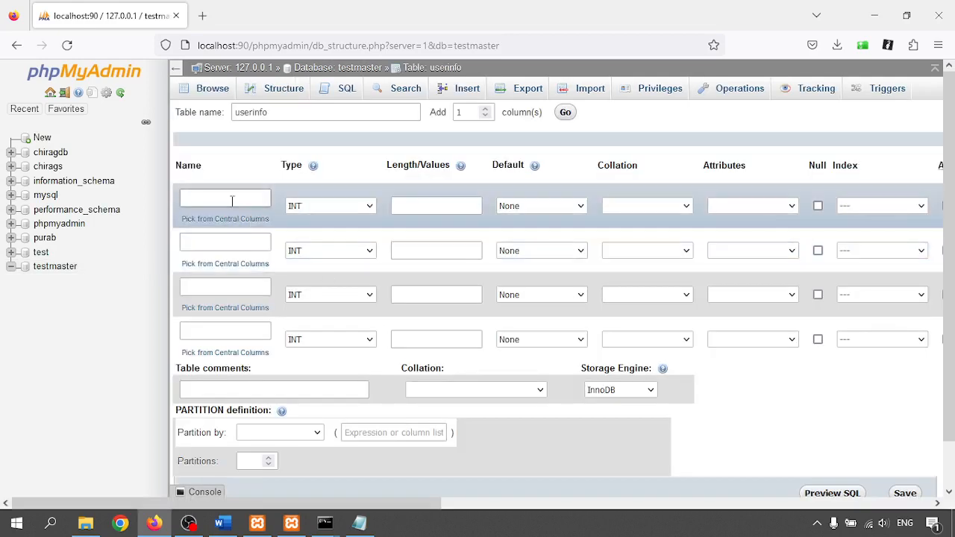
pyautogui.write('user')
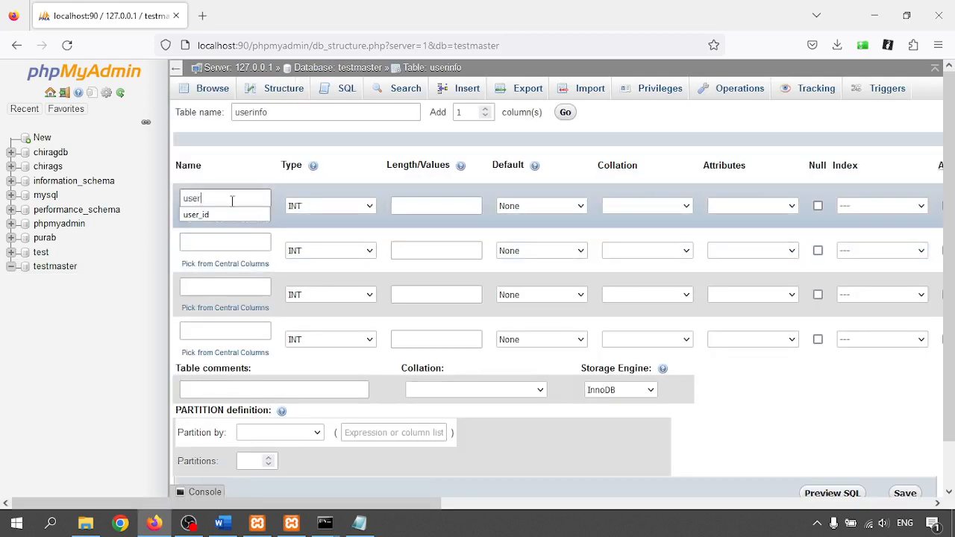
pyautogui.write('_id')
pyautogui.click(231, 244)
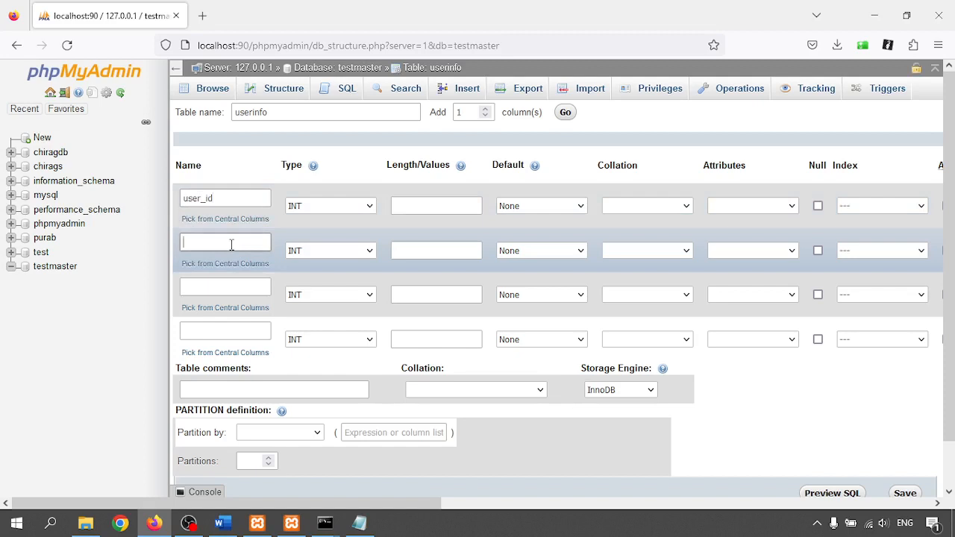
pyautogui.write('first')
pyautogui.press('Down')
pyautogui.press('Return')
pyautogui.click(234, 287)
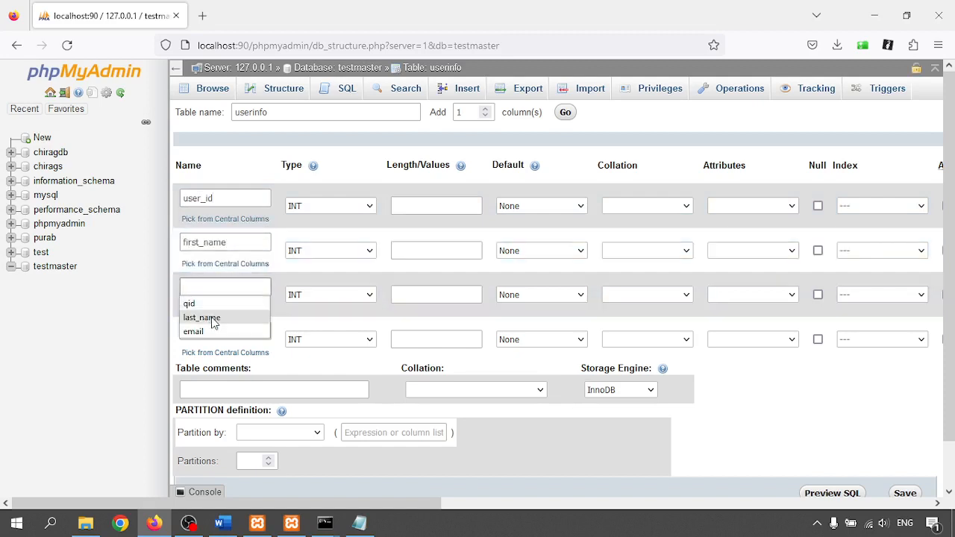
pyautogui.click(216, 316)
pyautogui.click(213, 328)
pyautogui.click(196, 361)
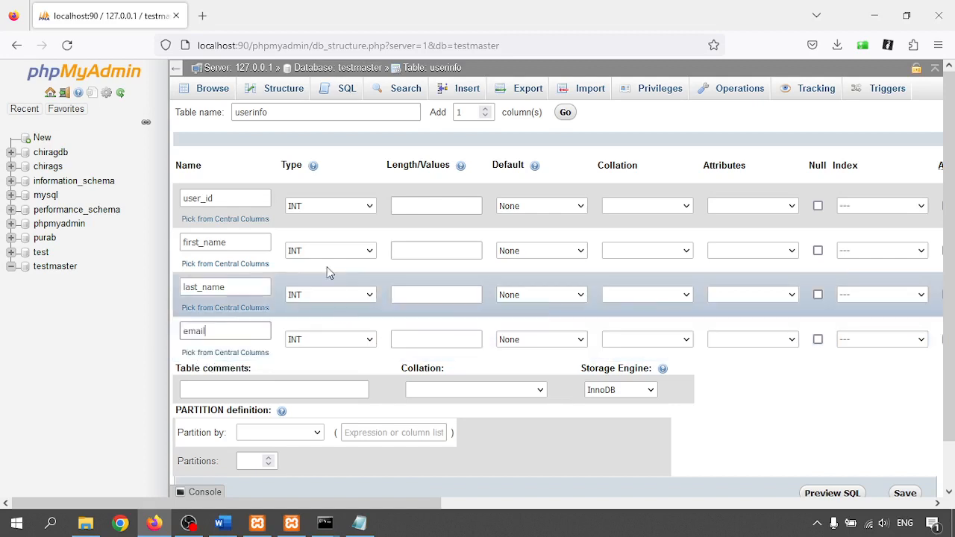
# - Set first_name, last_name and email to the VARCHAR type
pyautogui.click(306, 250)
pyautogui.click(315, 286)
pyautogui.click(321, 294)
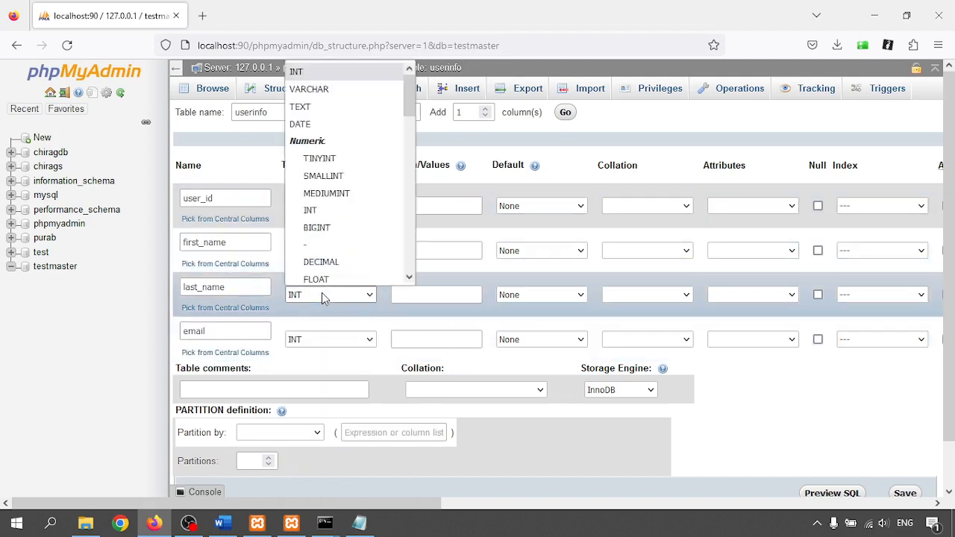
pyautogui.click(322, 84)
pyautogui.hotkey('ctrl', '+')
pyautogui.hotkey('ctrl', '+')
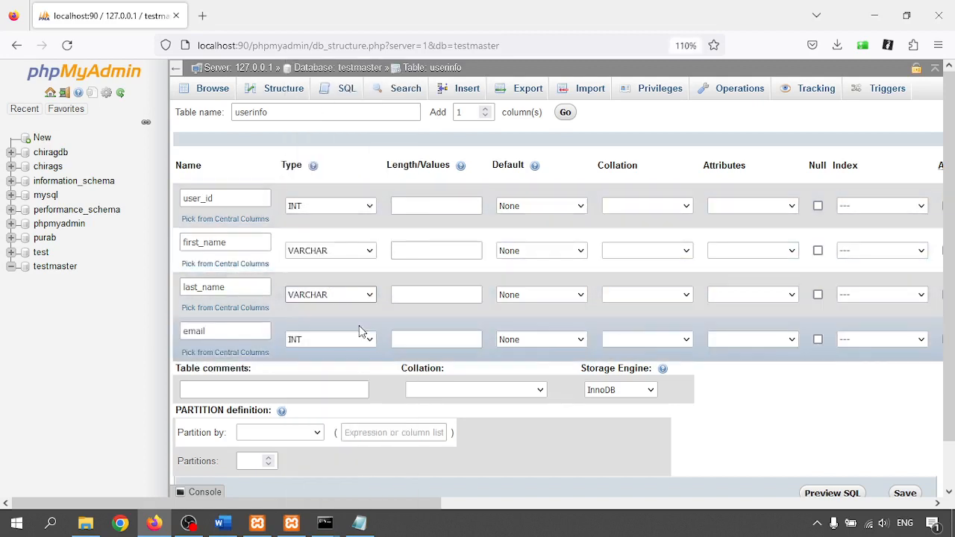
pyautogui.click(379, 392)
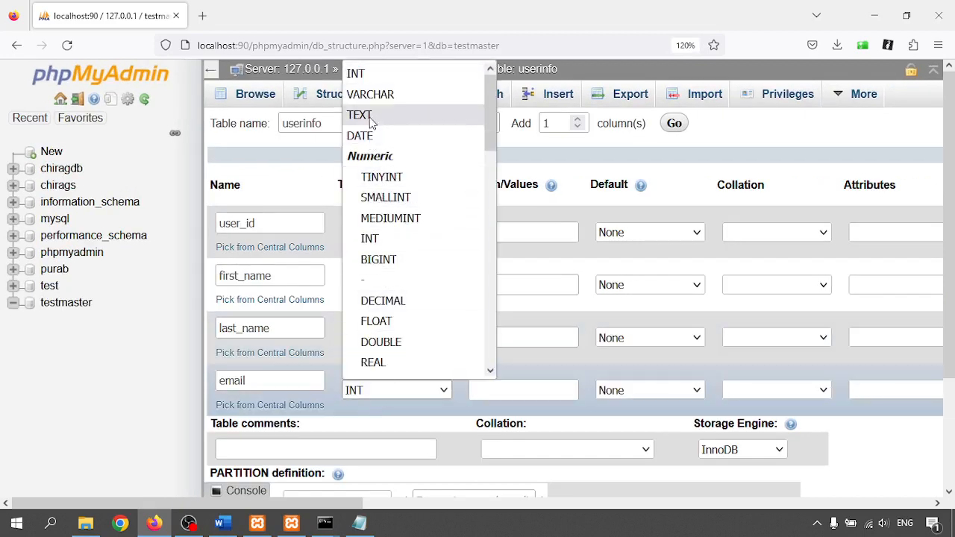
pyautogui.click(371, 95)
# - Give user_id length 11 and the three VARCHAR columns length 255
pyautogui.click(524, 232)
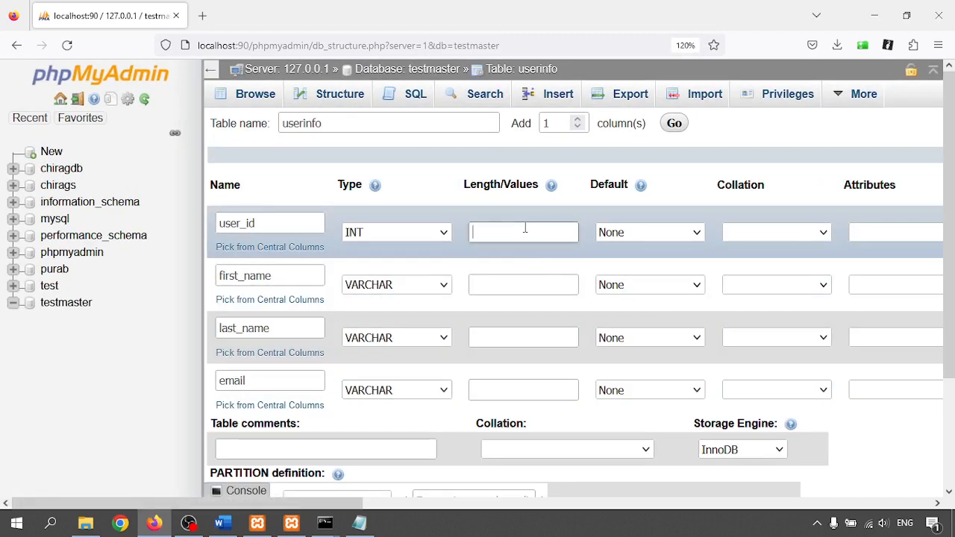
pyautogui.write('11')
pyautogui.click(522, 285)
pyautogui.write('255')
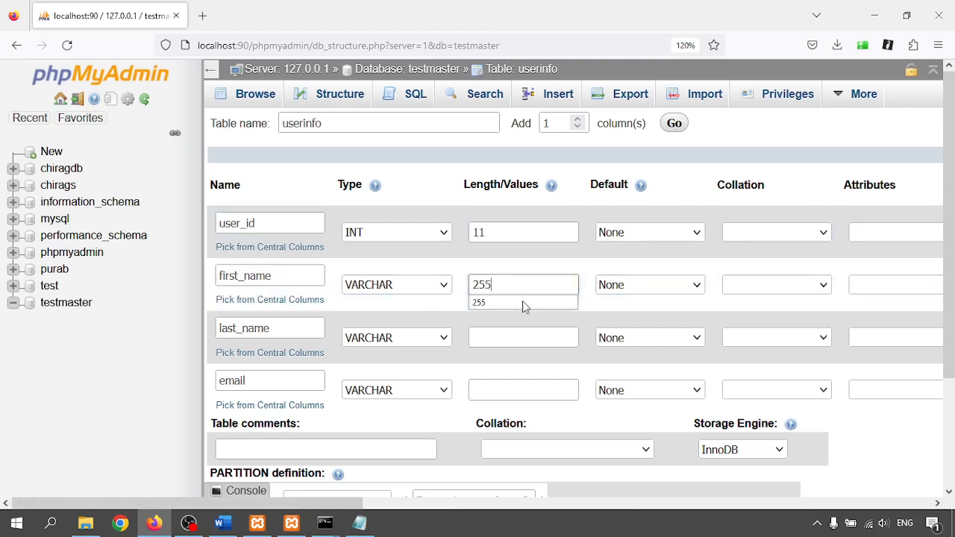
pyautogui.click(488, 339)
pyautogui.write('255')
pyautogui.click(496, 391)
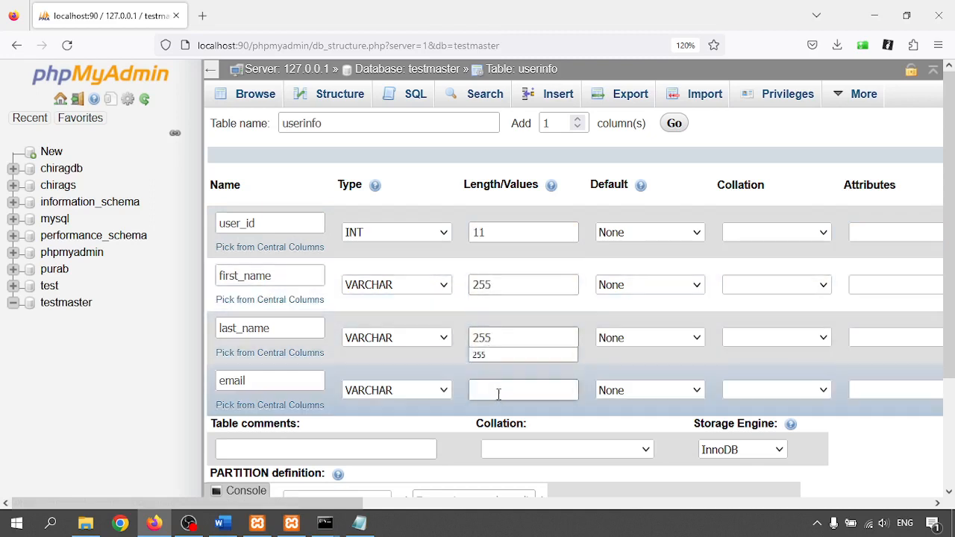
pyautogui.write('255')
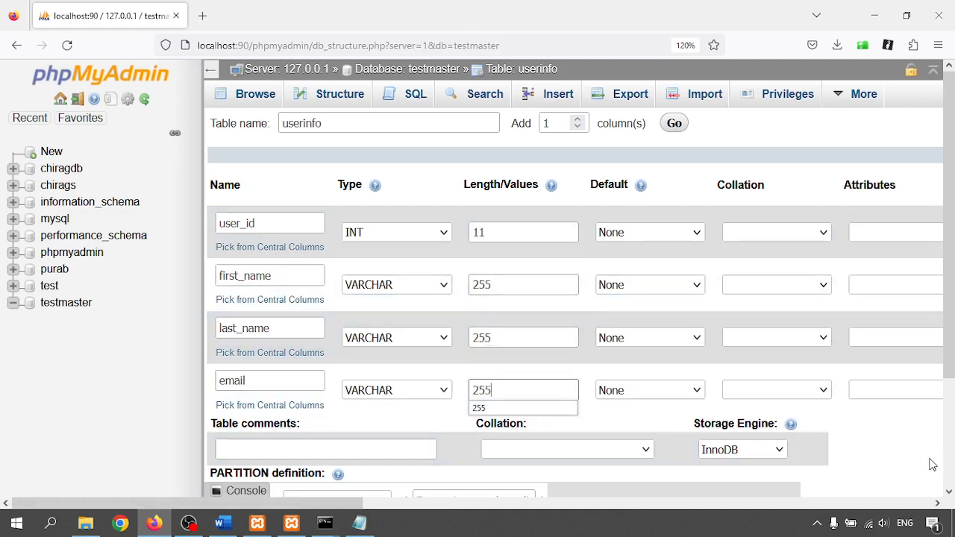
pyautogui.click(908, 448)
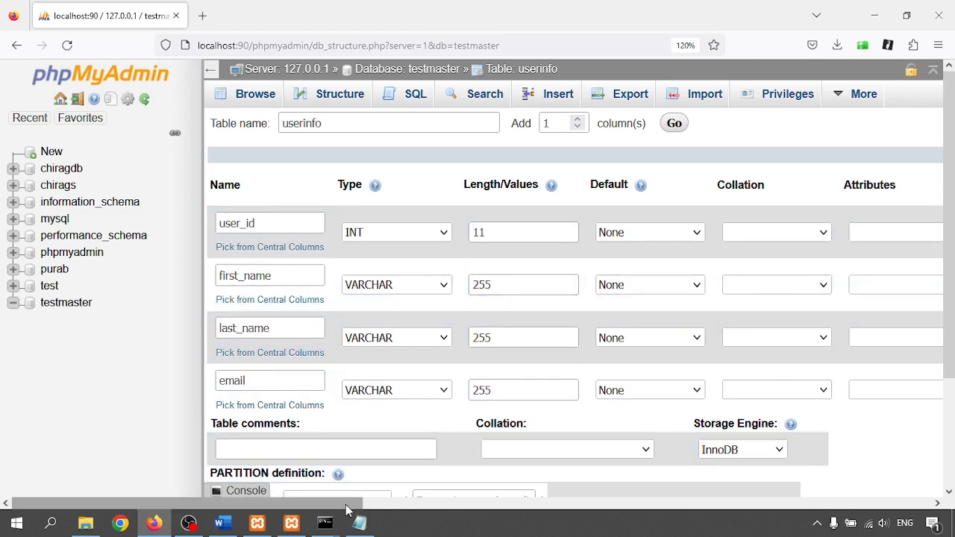
# - Make user_id an AUTO_INCREMENT primary key, save the userinfo table, and bring up XAMPP
pyautogui.moveTo(348, 503); pyautogui.dragTo(613, 503)
pyautogui.click(573, 234)
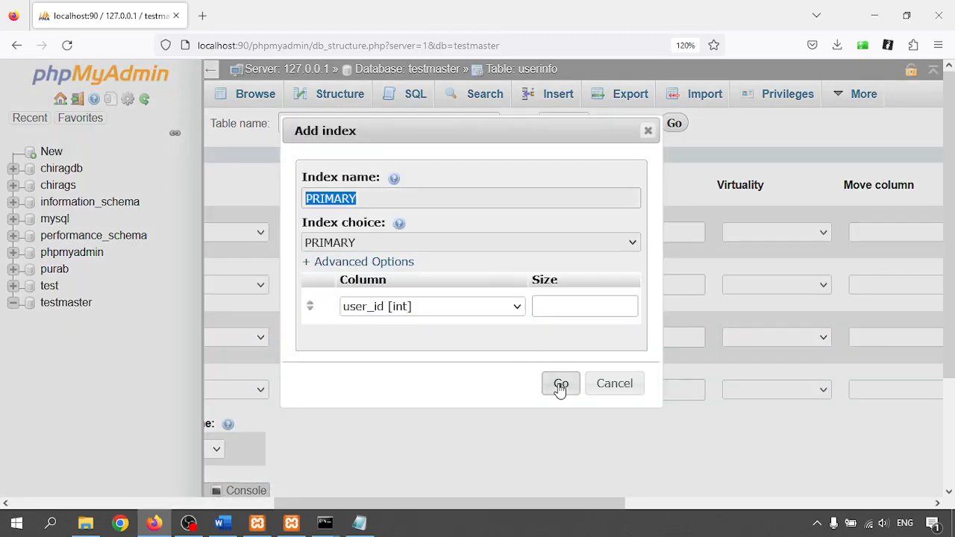
pyautogui.click(561, 385)
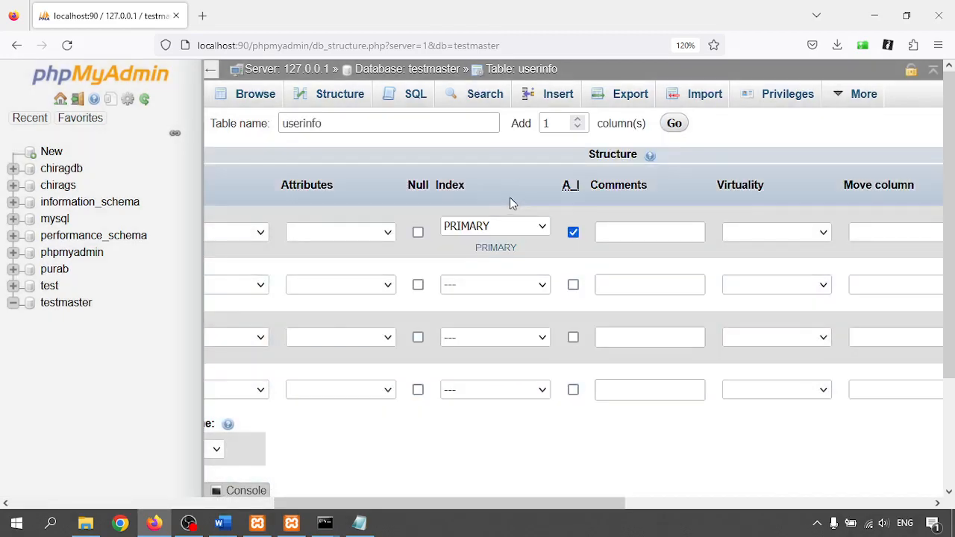
pyautogui.moveTo(618, 503); pyautogui.dragTo(343, 501)
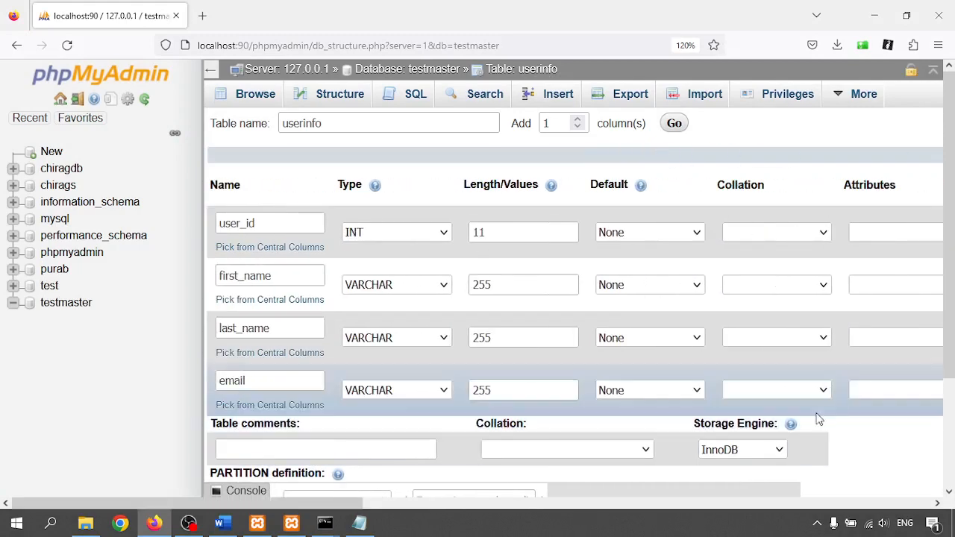
pyautogui.scroll(-3, 555, 392)
pyautogui.click(897, 438)
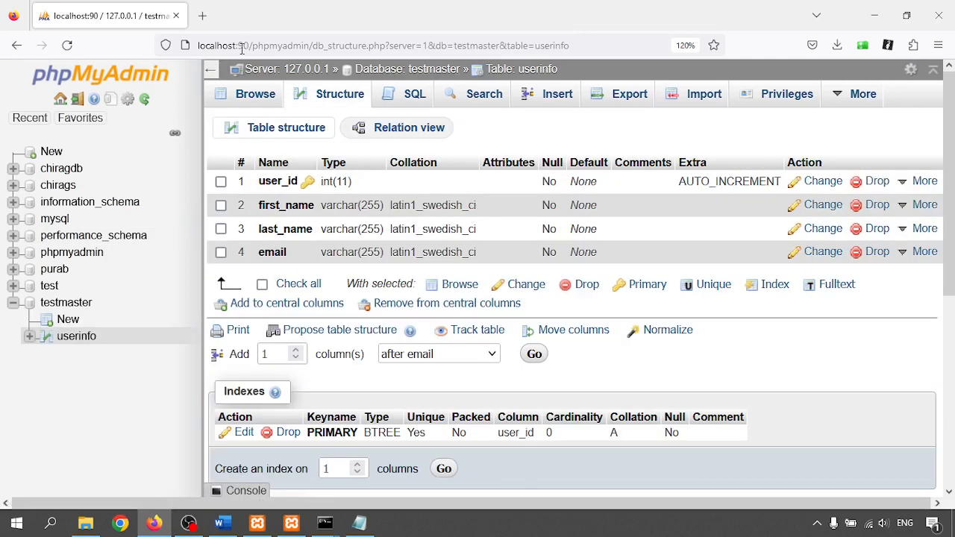
pyautogui.click(257, 523)
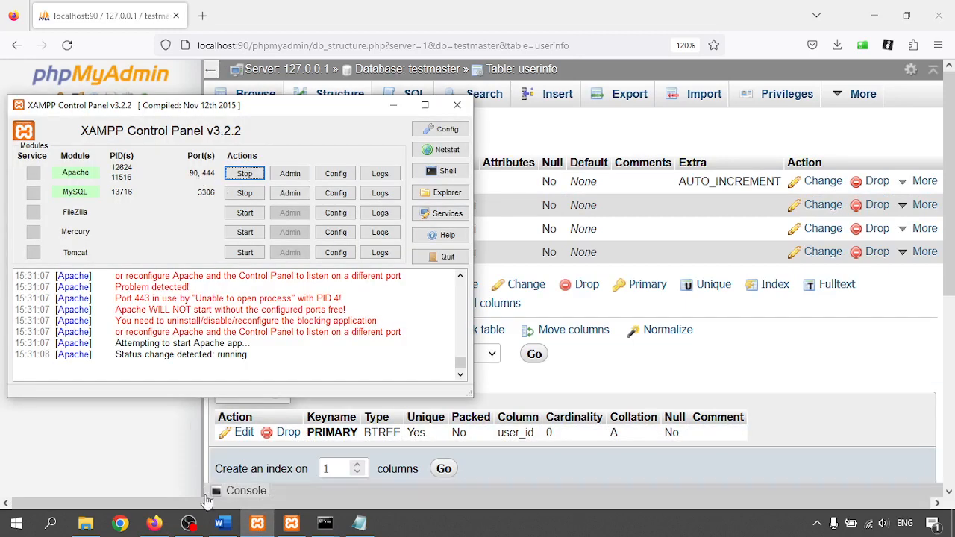
# - Show both MySQL consoles and run show tables; on master and slave, each listing userinfo
pyautogui.click(325, 524)
pyautogui.click(282, 472)
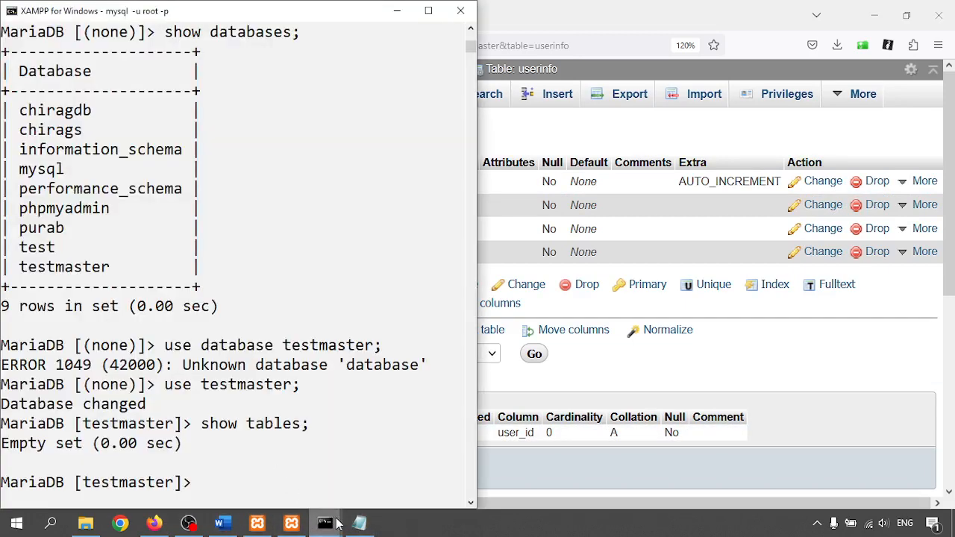
pyautogui.moveTo(328, 524)
pyautogui.click(261, 471)
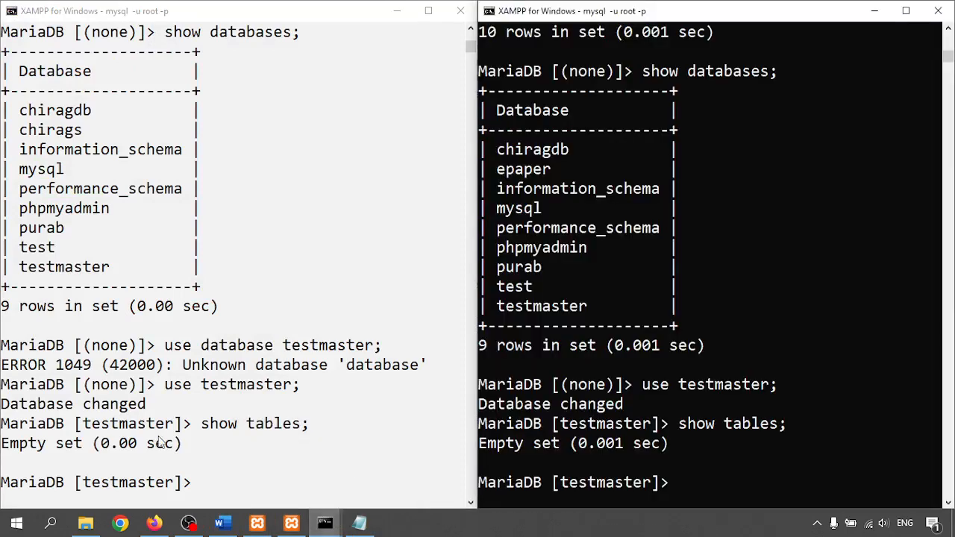
pyautogui.click(250, 484)
pyautogui.press('Up')
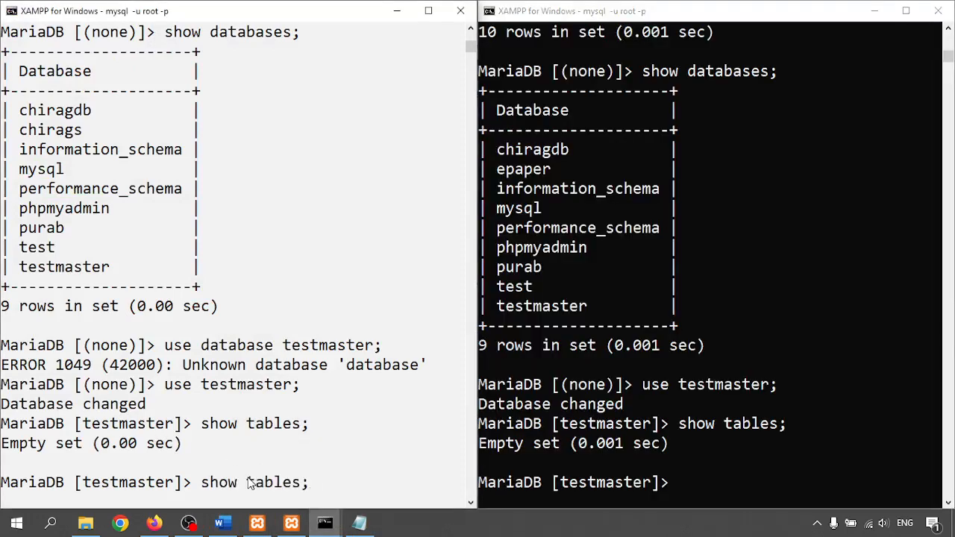
pyautogui.press('Return')
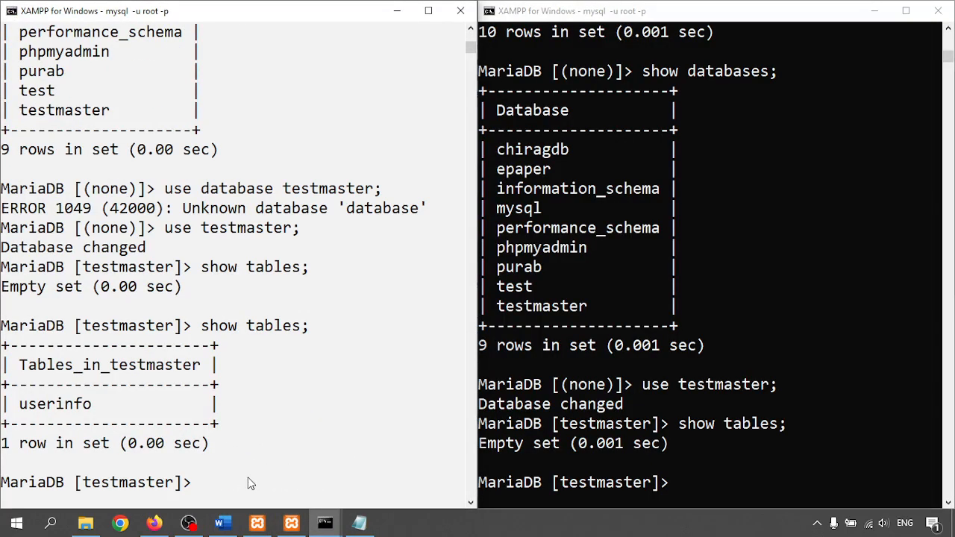
pyautogui.click(823, 392)
pyautogui.press('Up')
pyautogui.press('Return')
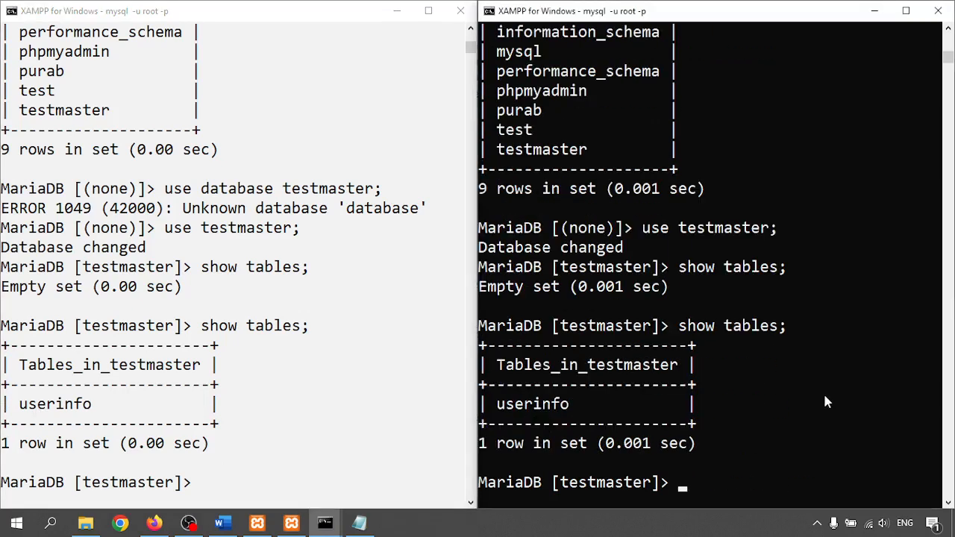
# - On the master, run select * from userinfo; and desc userinfo;, showing four columns and no rows
pyautogui.click(366, 446)
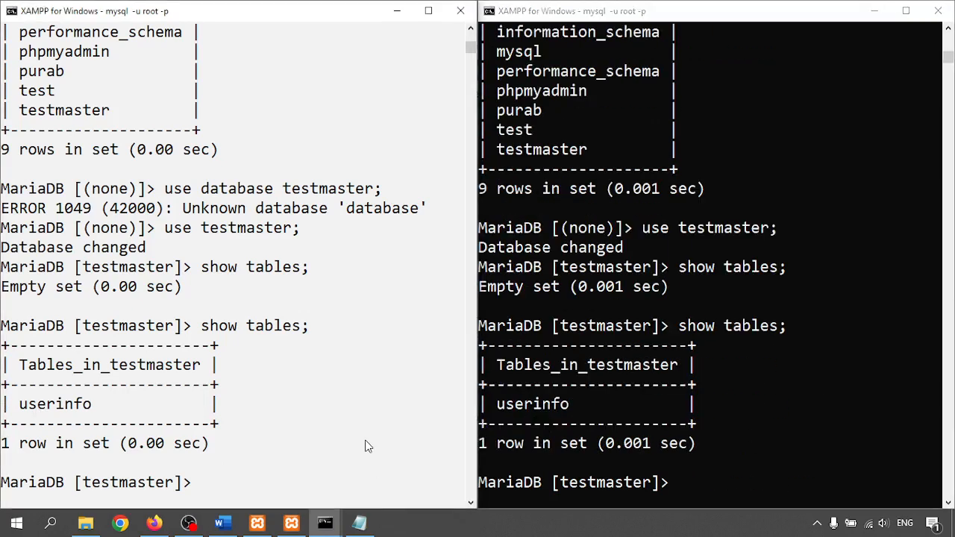
pyautogui.write('select * from user')
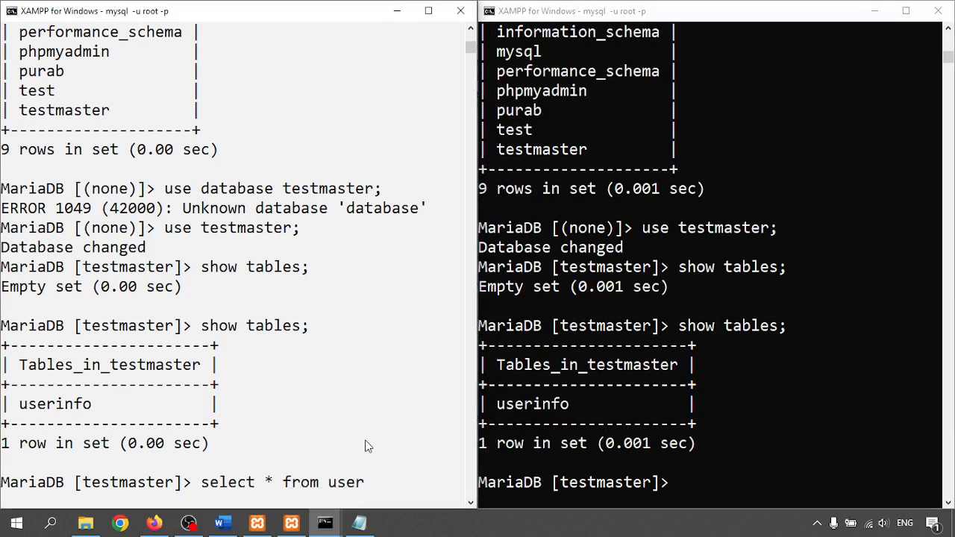
pyautogui.write('info;')
pyautogui.press('Return')
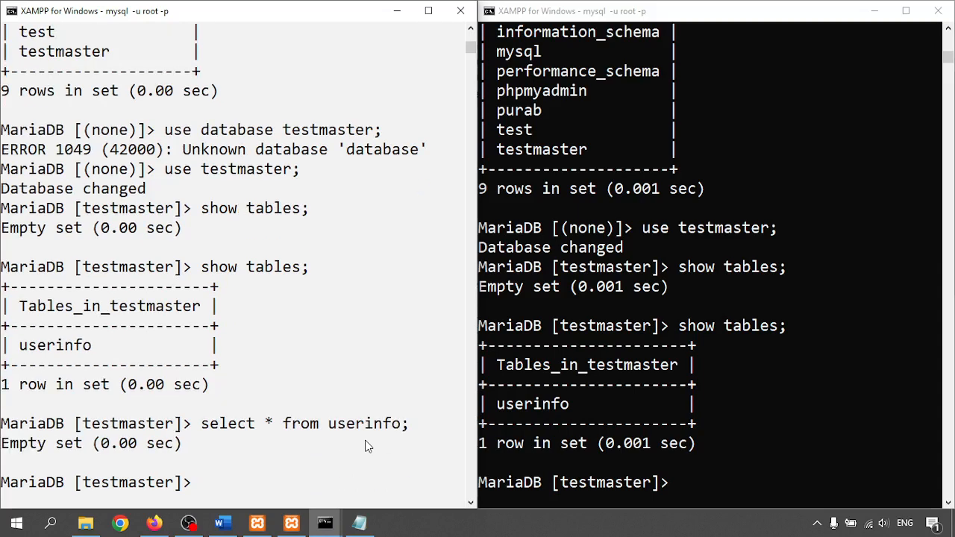
pyautogui.write('desc userinfo;')
pyautogui.press('Return')
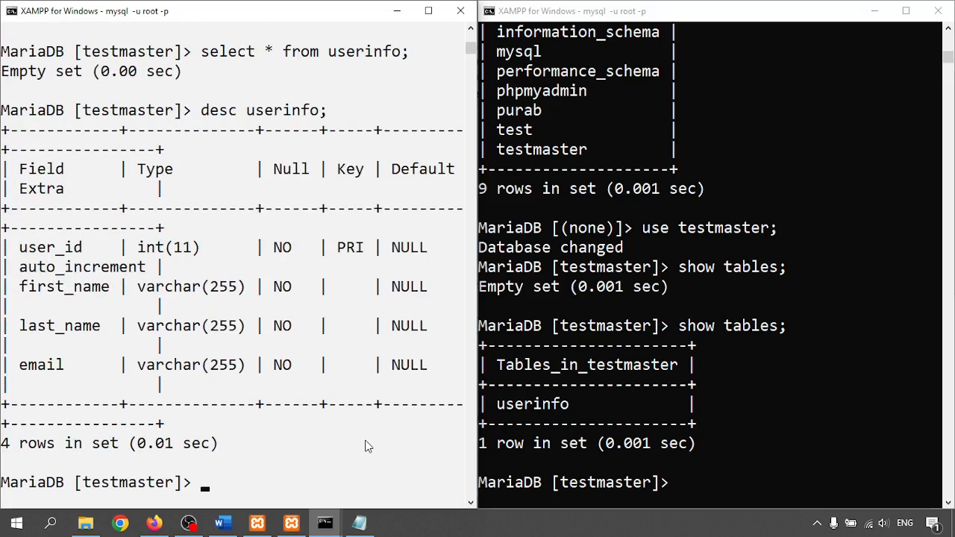
pyautogui.press('Up')
pyautogui.press('Up')
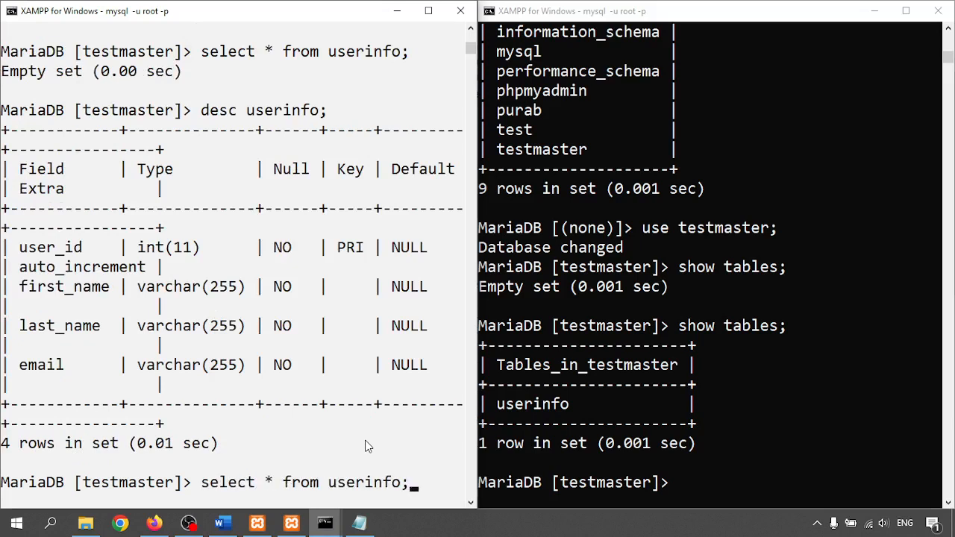
pyautogui.press('Return')
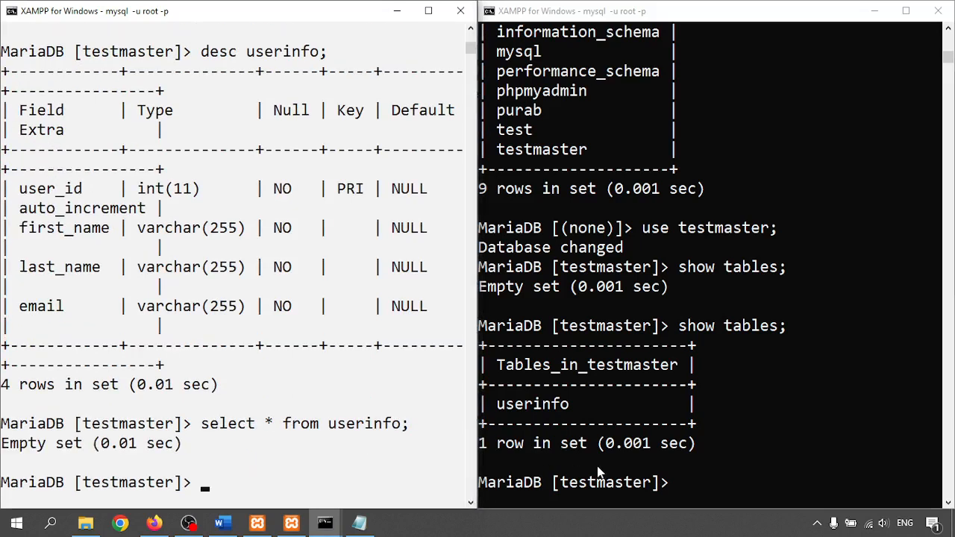
# - Run select * from userinfo; on the slave, confirming it is empty
pyautogui.click(832, 490)
pyautogui.press('Up')
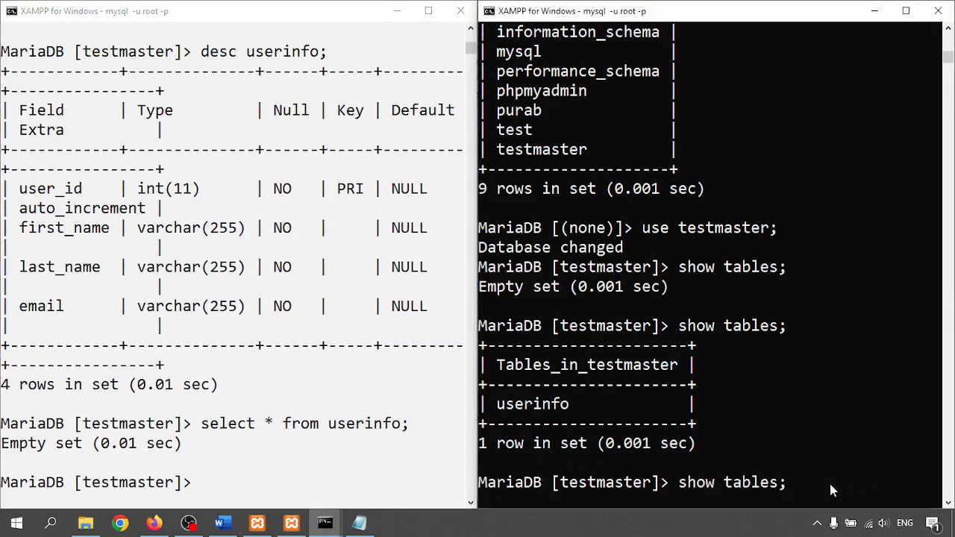
pyautogui.press('BackSpace')
pyautogui.press('BackSpace')
pyautogui.press('BackSpace')
pyautogui.press('BackSpace')
pyautogui.press('BackSpace')
pyautogui.press('BackSpace')
pyautogui.press('BackSpace')
pyautogui.press('BackSpace')
pyautogui.press('BackSpace')
pyautogui.press('BackSpace')
pyautogui.press('BackSpace')
pyautogui.press('BackSpace')
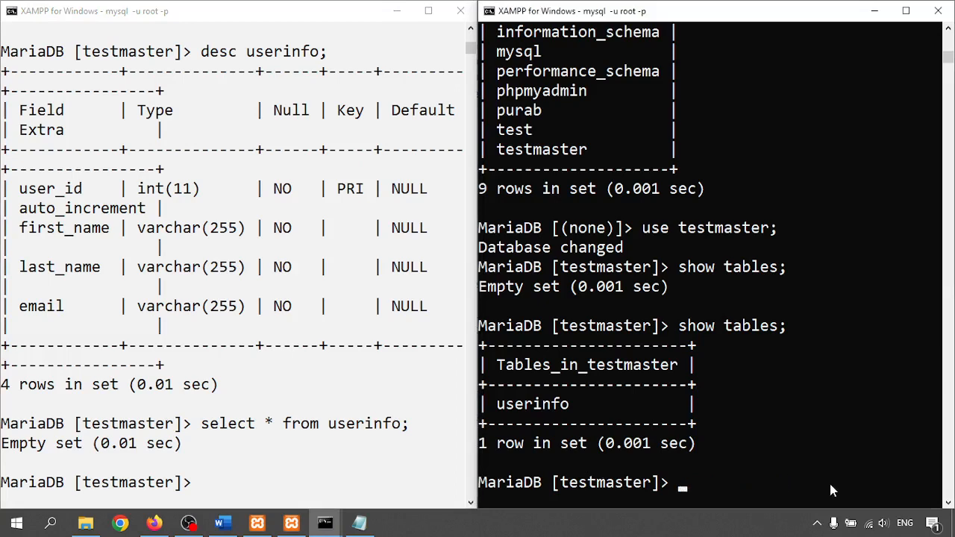
pyautogui.write('select * from userinfo;')
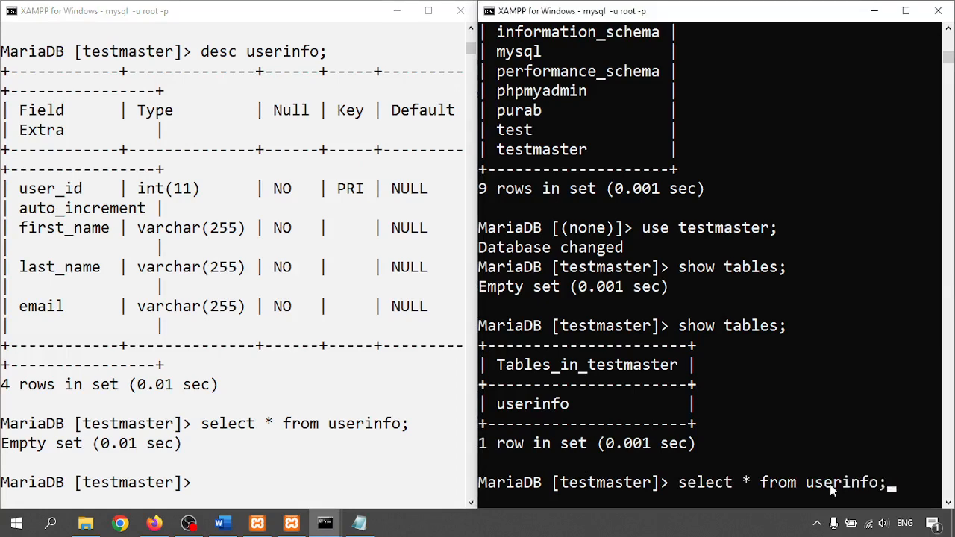
pyautogui.press('Return')
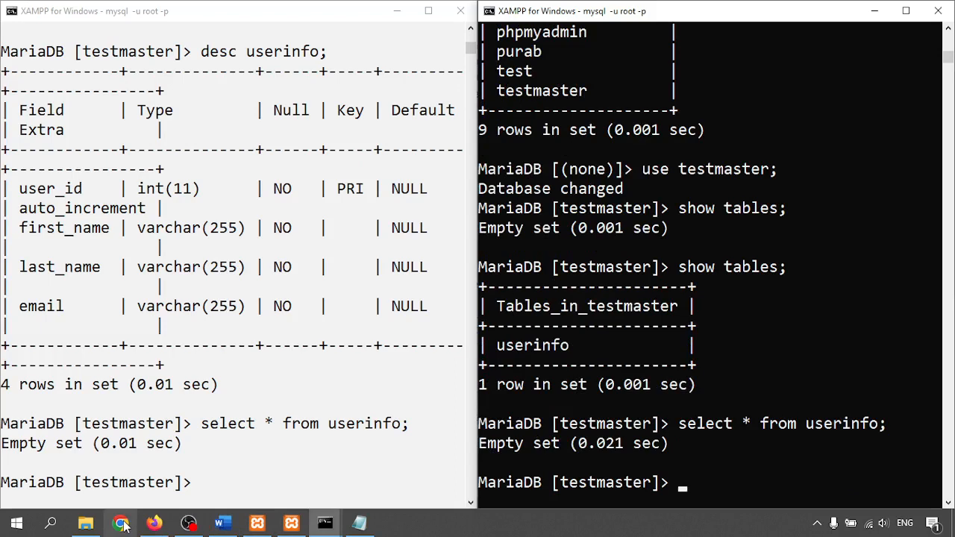
# - In phpMyAdmin, insert a userinfo row with a first name, last name and e-mail address
pyautogui.click(154, 523)
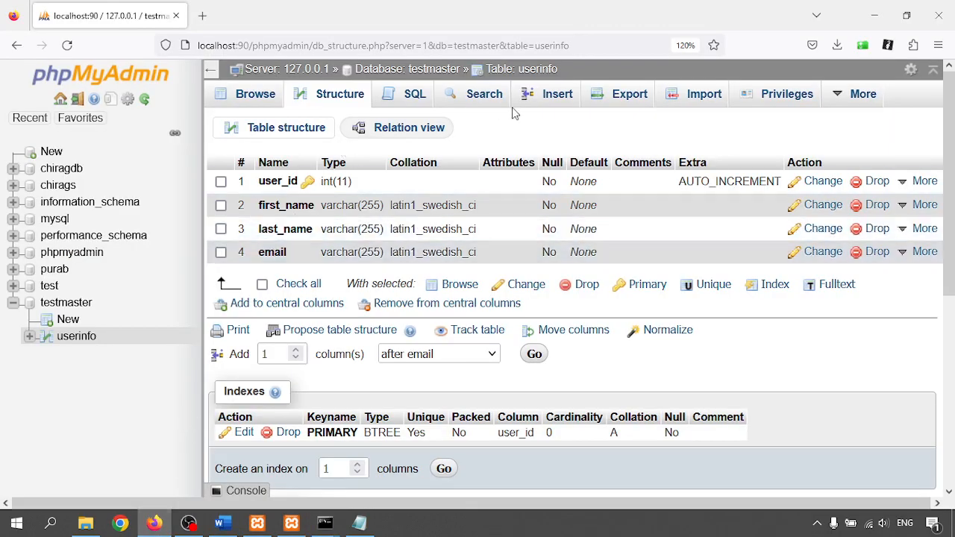
pyautogui.click(569, 99)
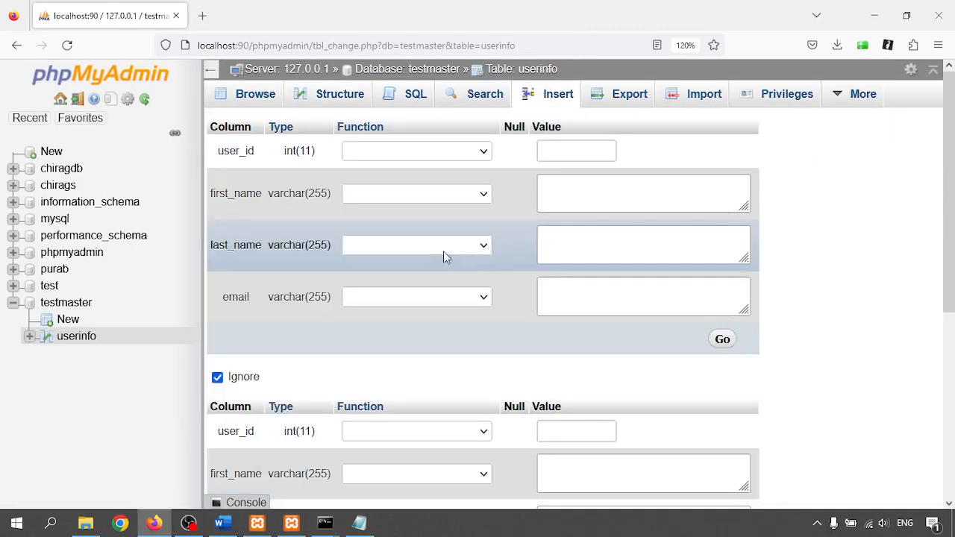
pyautogui.click(582, 189)
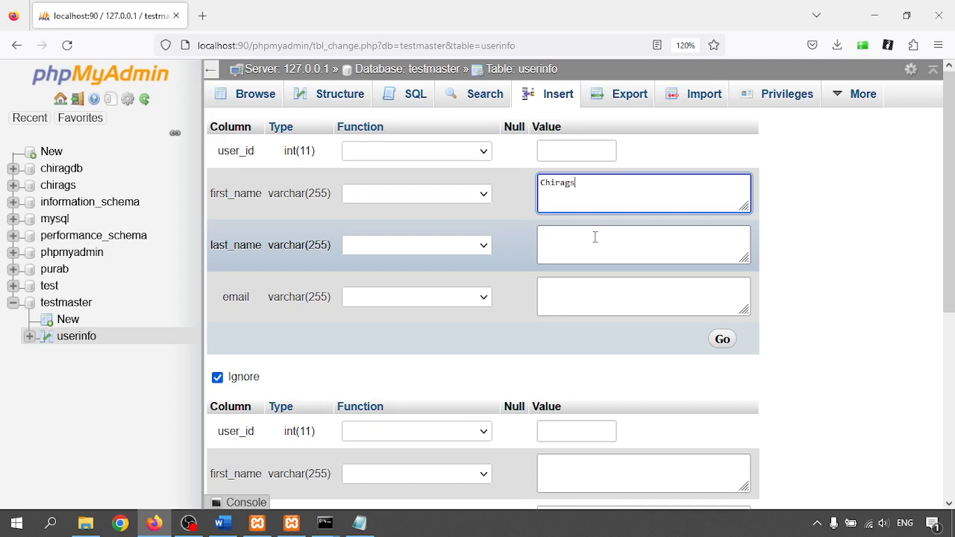
pyautogui.click(594, 237)
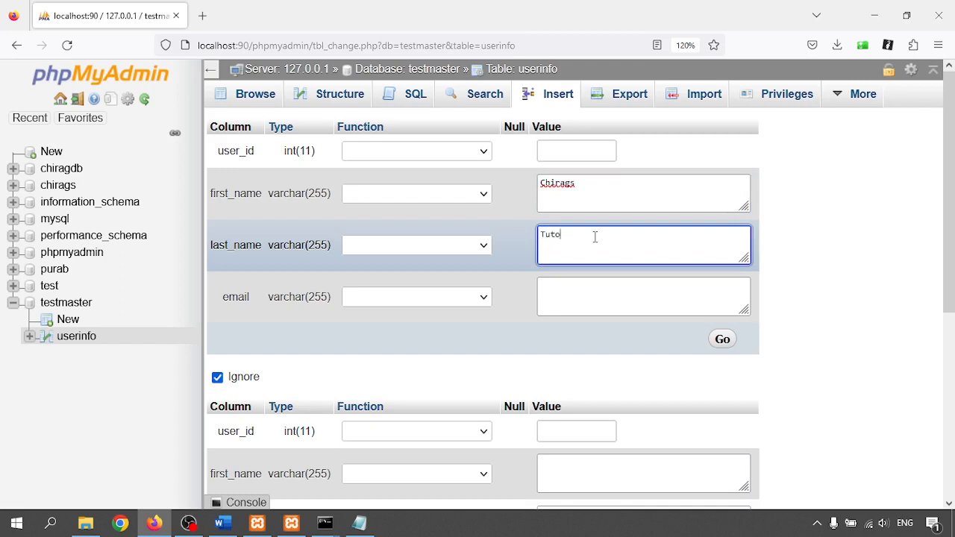
pyautogui.press('Tab')
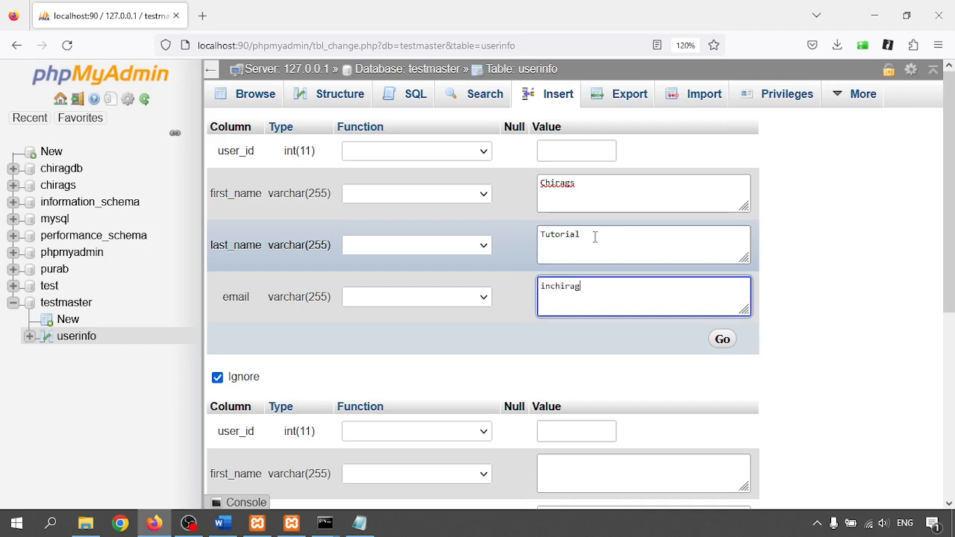
pyautogui.click(723, 343)
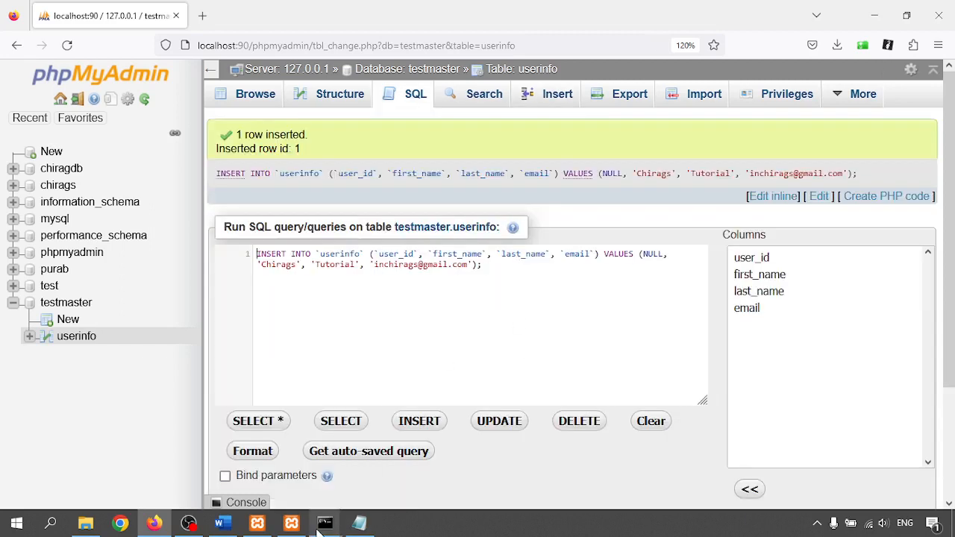
# - Rerun select * from userinfo; on master and slave, both now returning the new row
pyautogui.moveTo(324, 526)
pyautogui.click(283, 459)
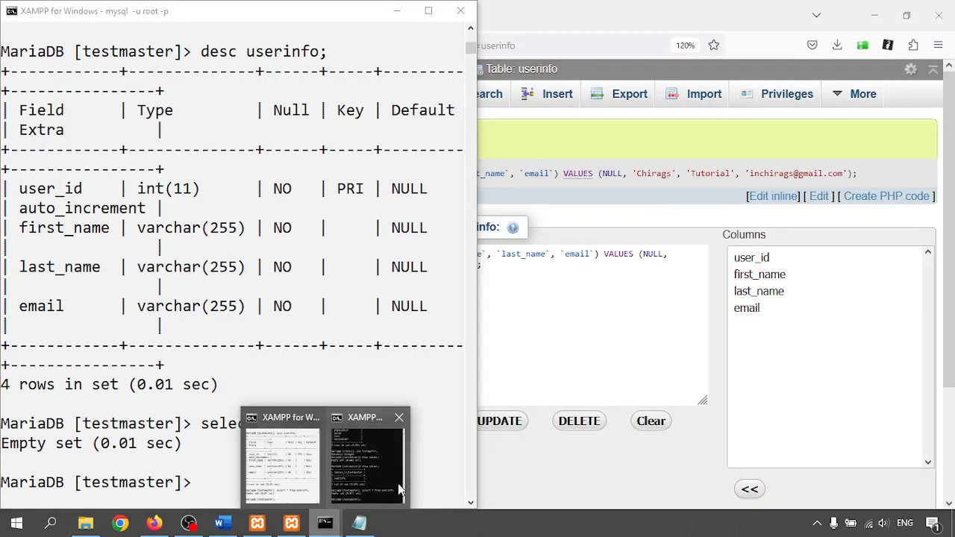
pyautogui.click(399, 489)
pyautogui.click(289, 372)
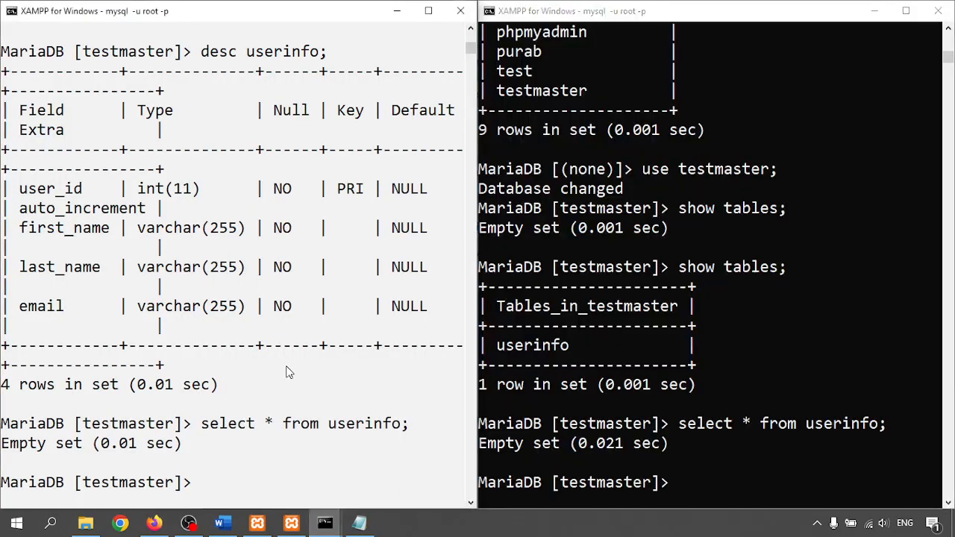
pyautogui.press('Up')
pyautogui.press('Return')
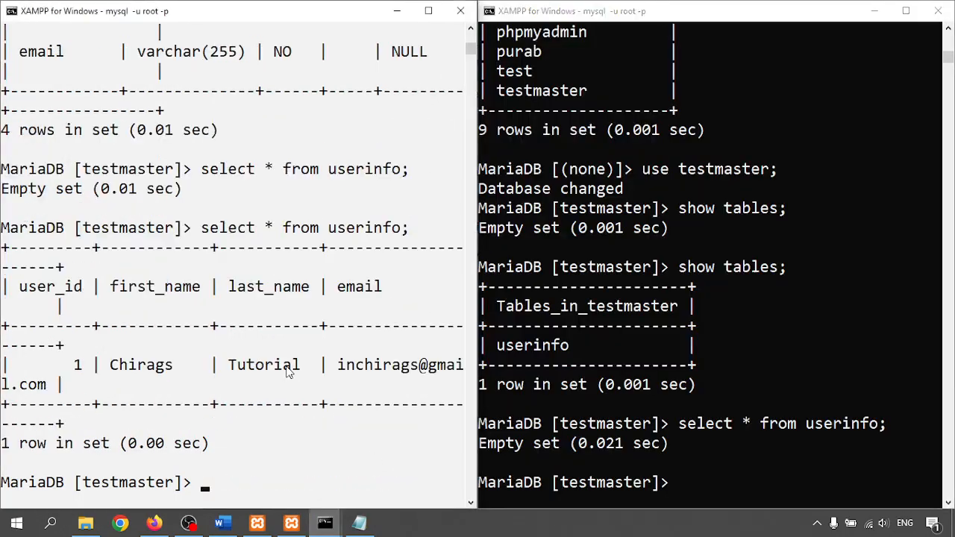
pyautogui.moveTo(112, 364); pyautogui.dragTo(191, 393)
pyautogui.click(650, 482)
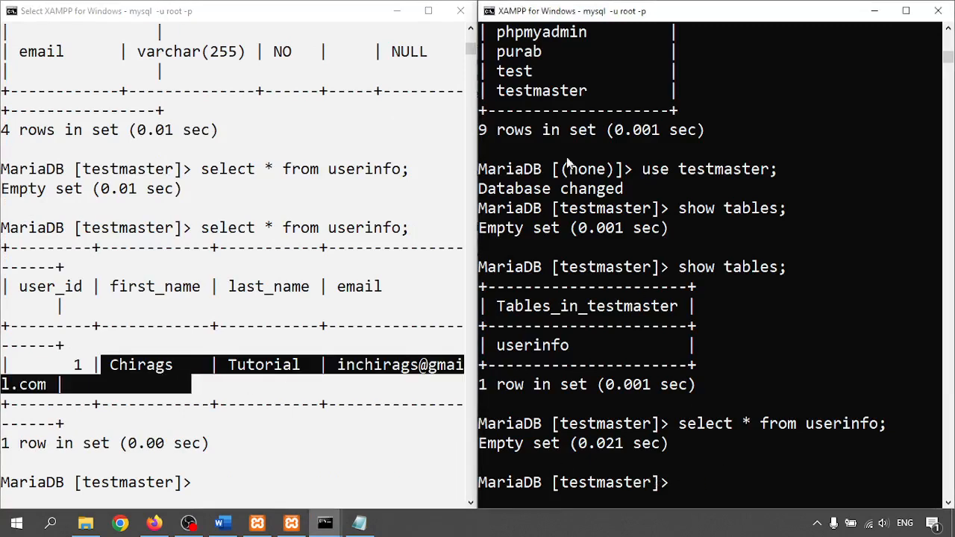
pyautogui.click(802, 289)
pyautogui.press('Up')
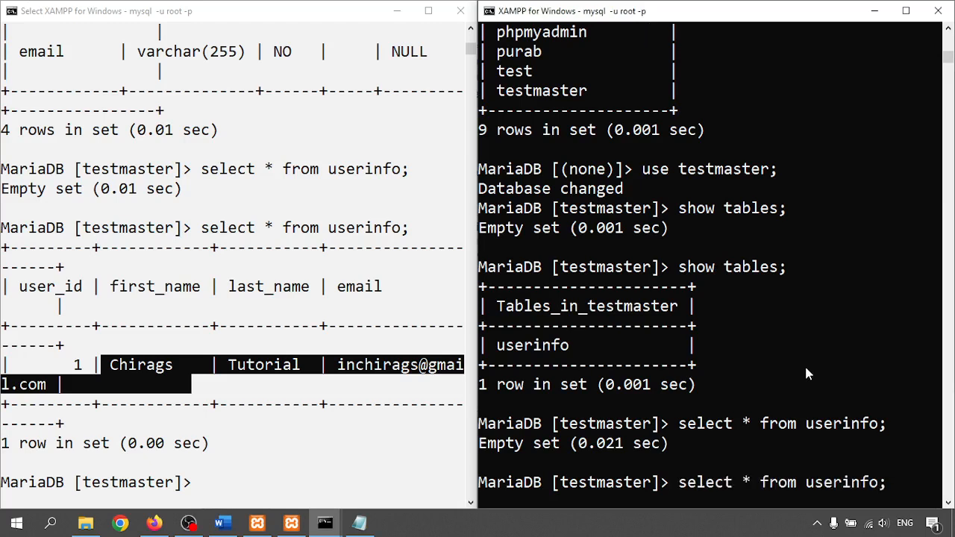
pyautogui.press('Return')
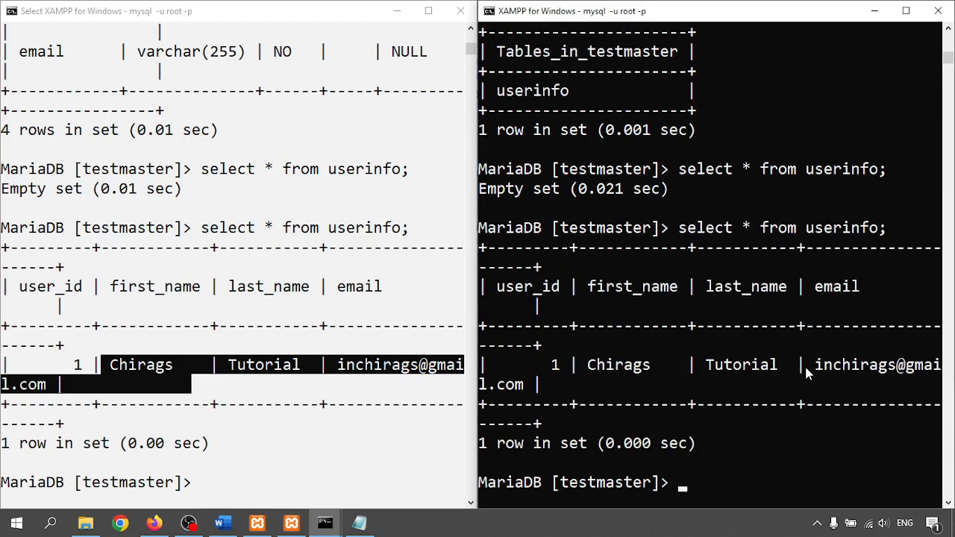
# - Run show master status; on the master, showing log-bin.000001 at position 1928
pyautogui.click(241, 437)
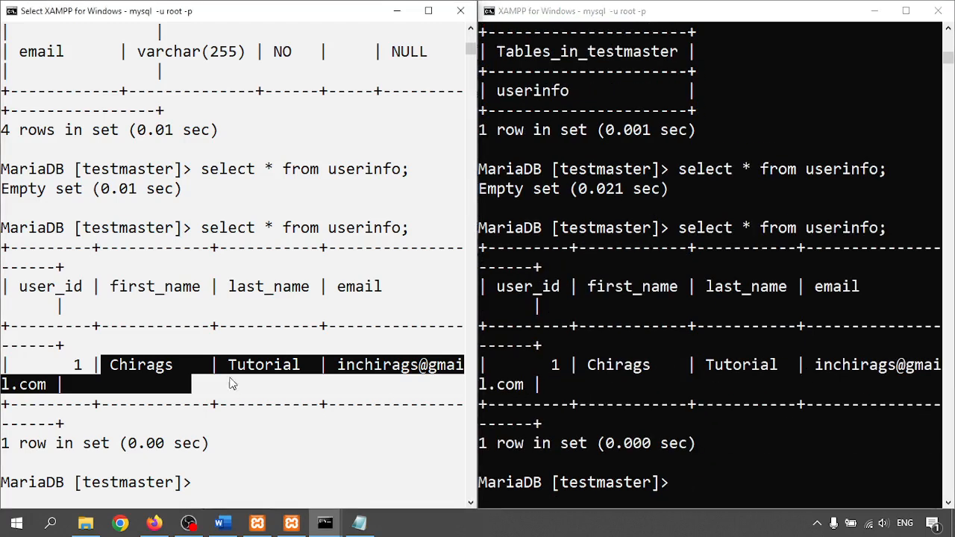
pyautogui.click(251, 351)
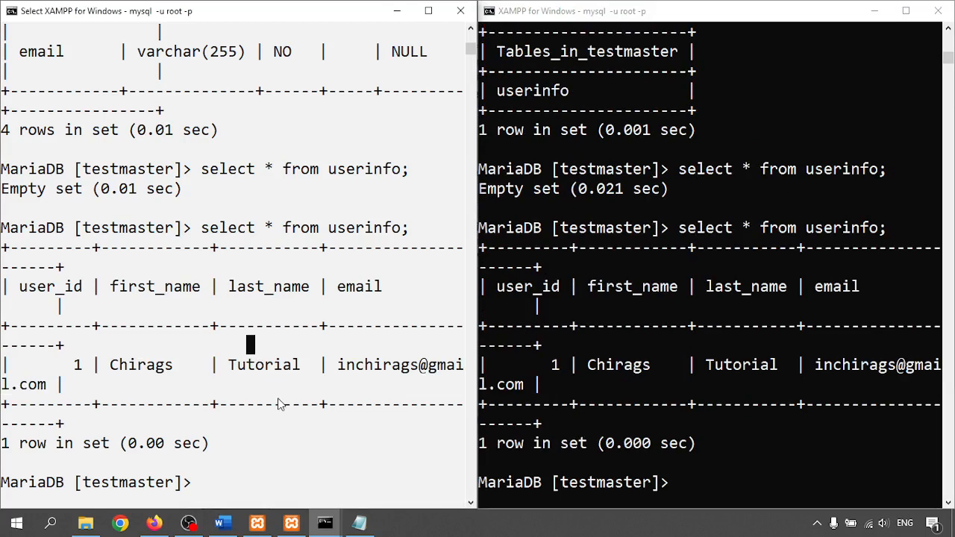
pyautogui.press('Escape')
pyautogui.press('Up')
pyautogui.press('Up')
pyautogui.press('Up')
pyautogui.press('Up')
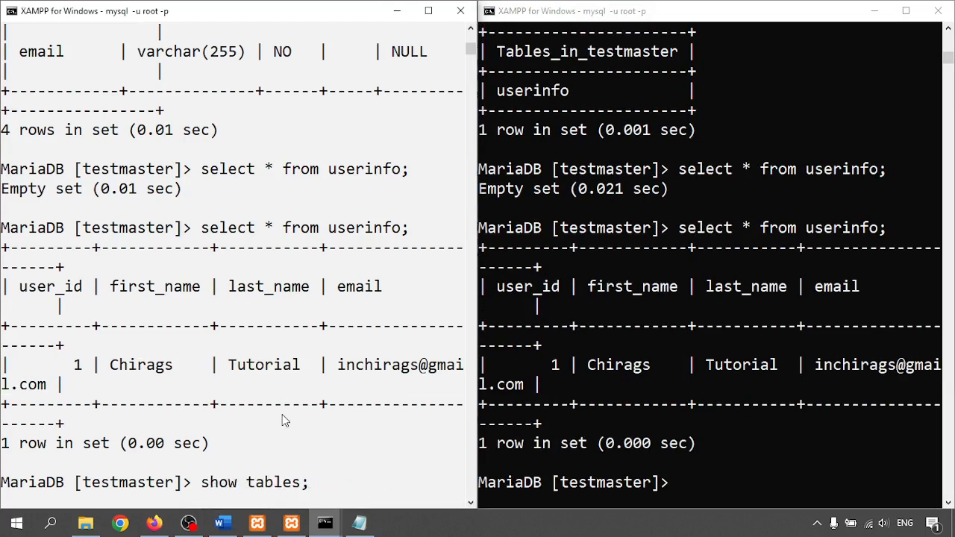
pyautogui.press('Up')
pyautogui.press('Up')
pyautogui.press('Up')
pyautogui.press('Up')
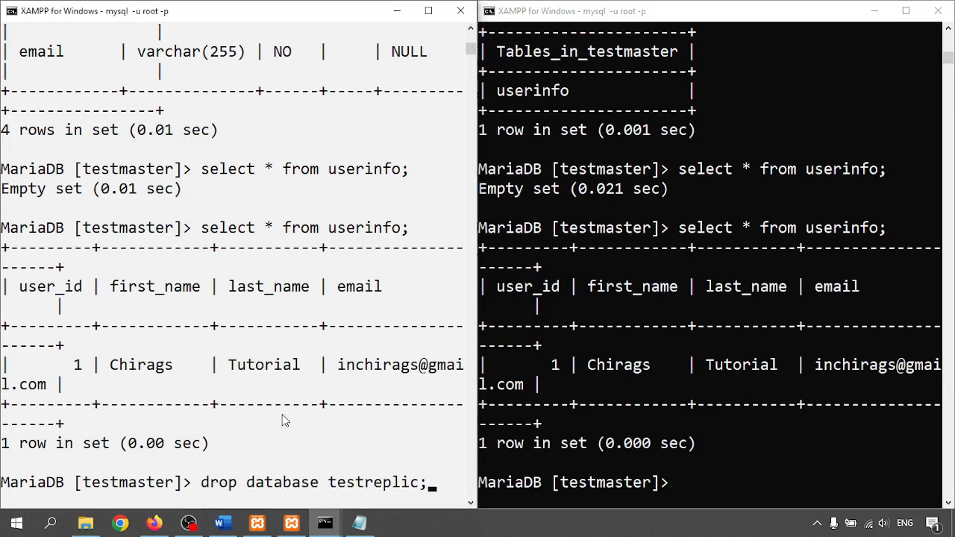
pyautogui.press('Return')
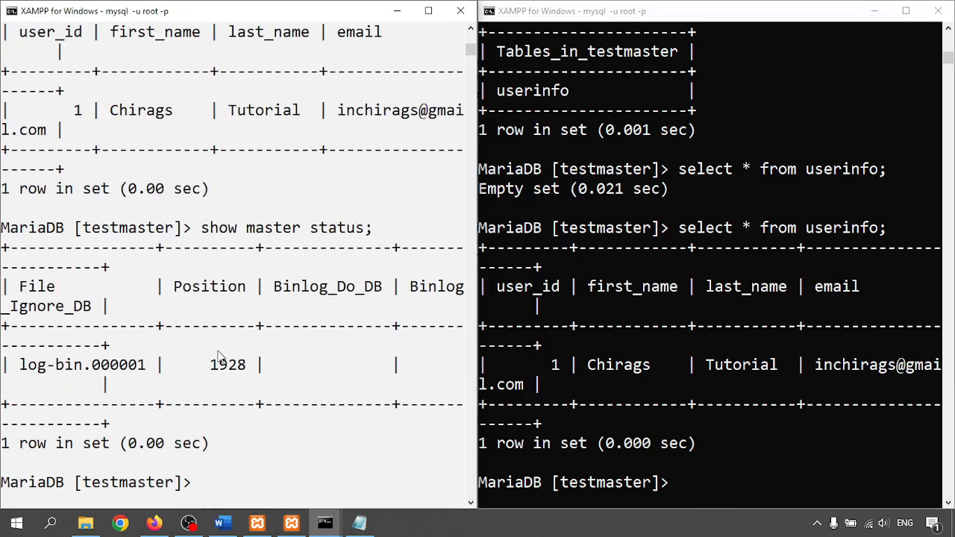
pyautogui.moveTo(210, 361); pyautogui.dragTo(246, 370)
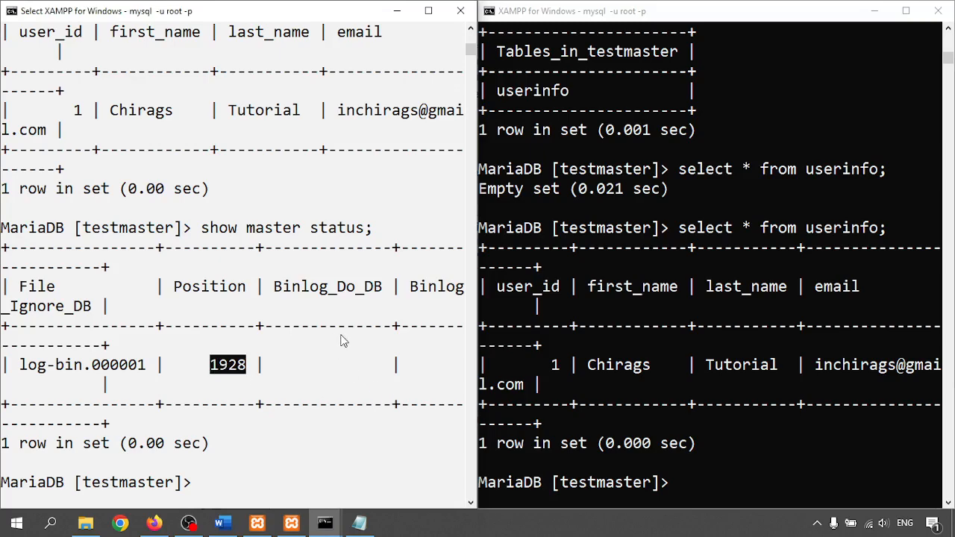
pyautogui.click(85, 522)
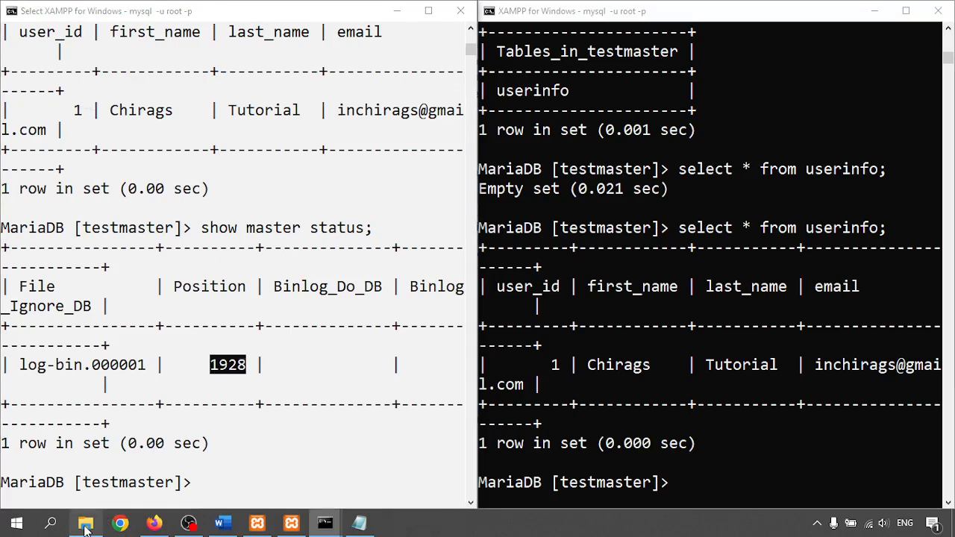
# - Go to the C: drive, open the mysql_master_logs folder and refresh its listing
pyautogui.click(167, 47)
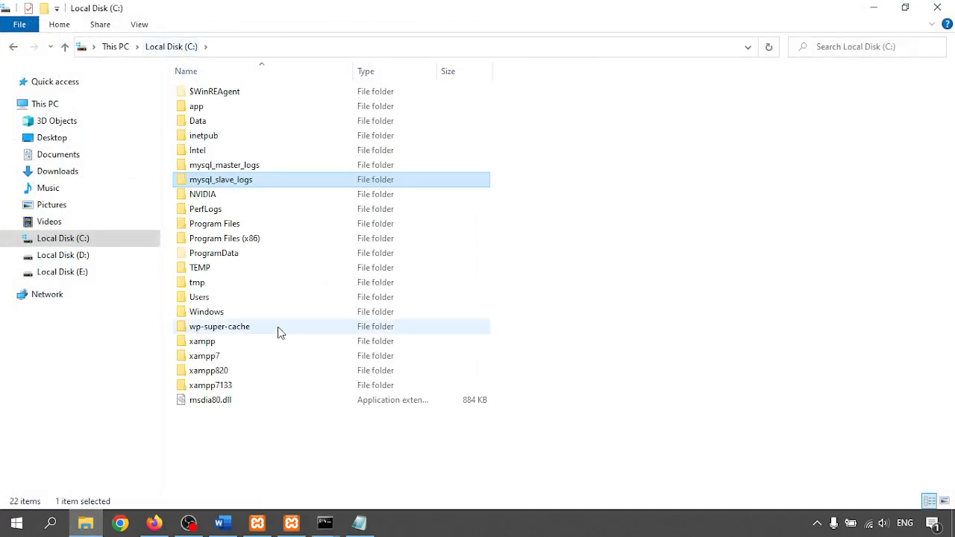
pyautogui.click(227, 168)
pyautogui.doubleClick(228, 168)
pyautogui.rightClick(351, 194)
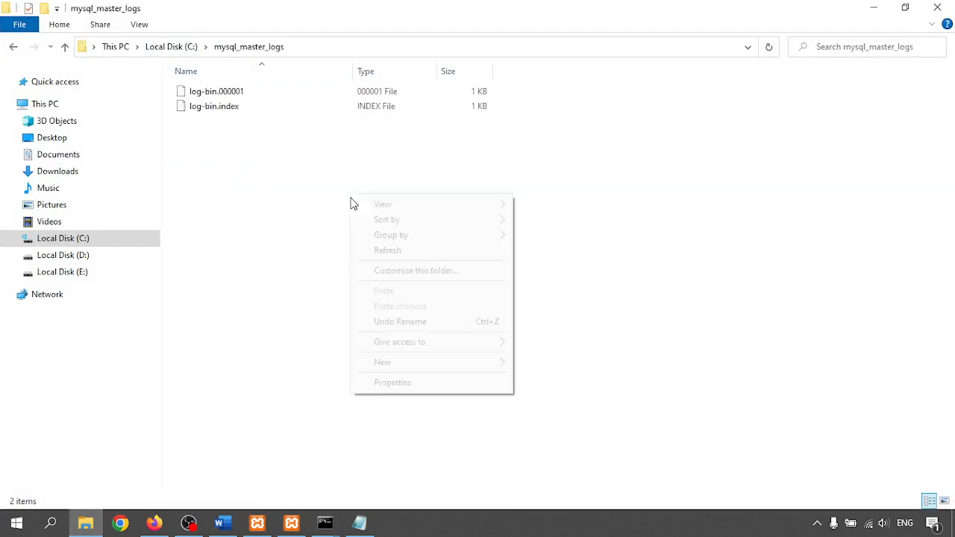
pyautogui.click(394, 254)
# - Open log-bin.000001 in a maximized Notepad window, without making Notepad the default app
pyautogui.rightClick(217, 92)
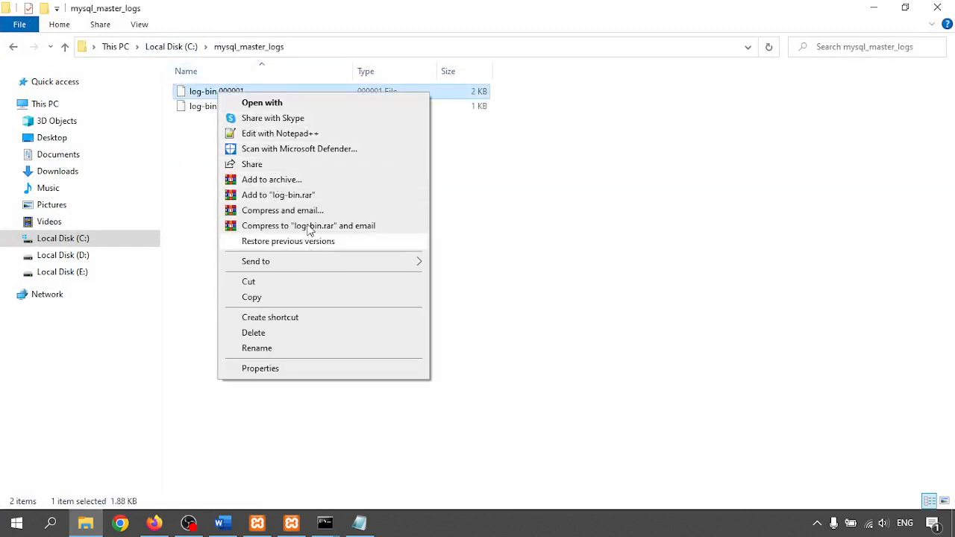
pyautogui.click(290, 102)
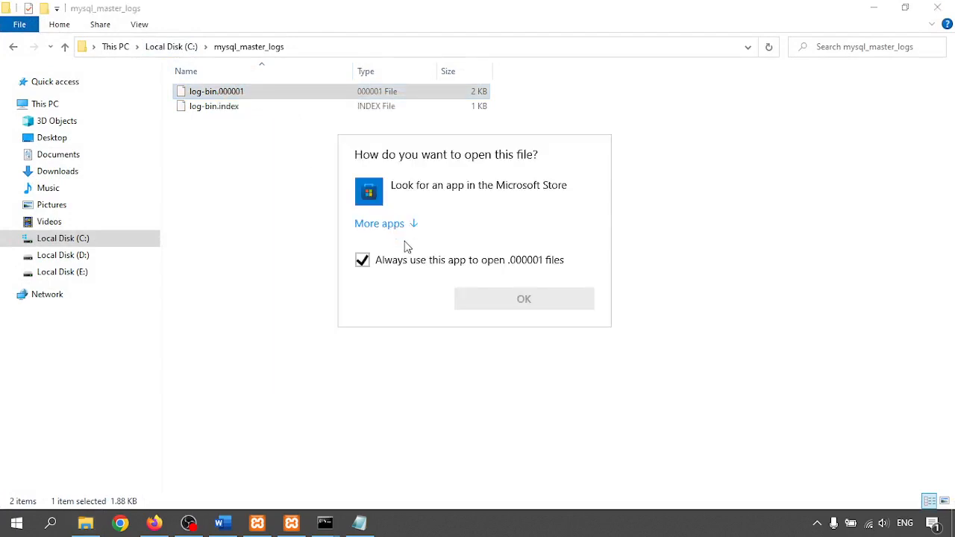
pyautogui.click(396, 224)
pyautogui.scroll(-3, 429, 340)
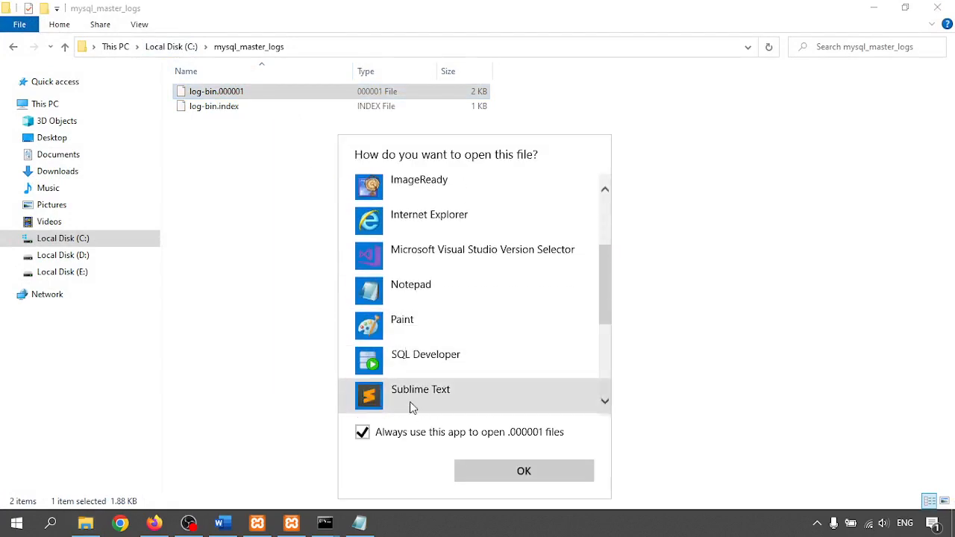
pyautogui.click(401, 431)
pyautogui.doubleClick(423, 285)
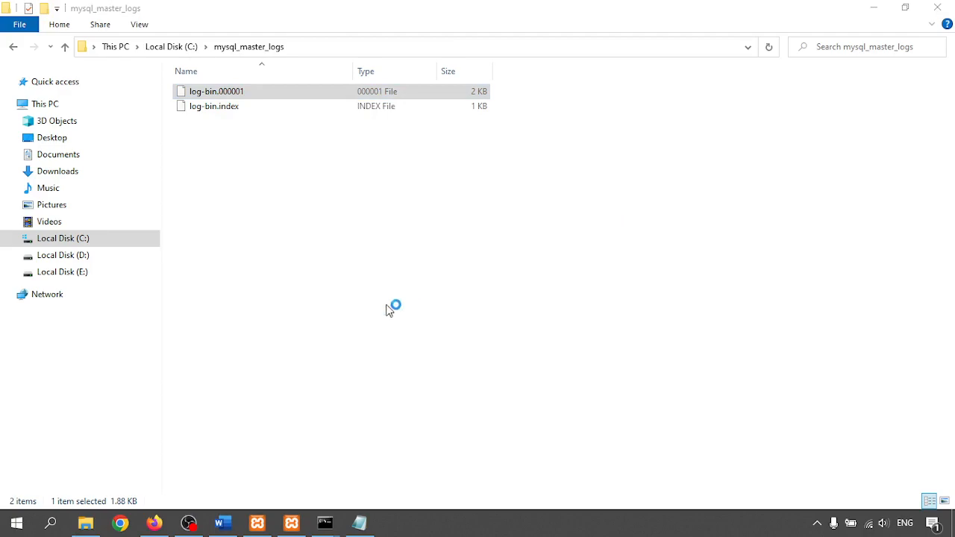
pyautogui.click(919, 54)
pyautogui.scroll(-10, 599, 274)
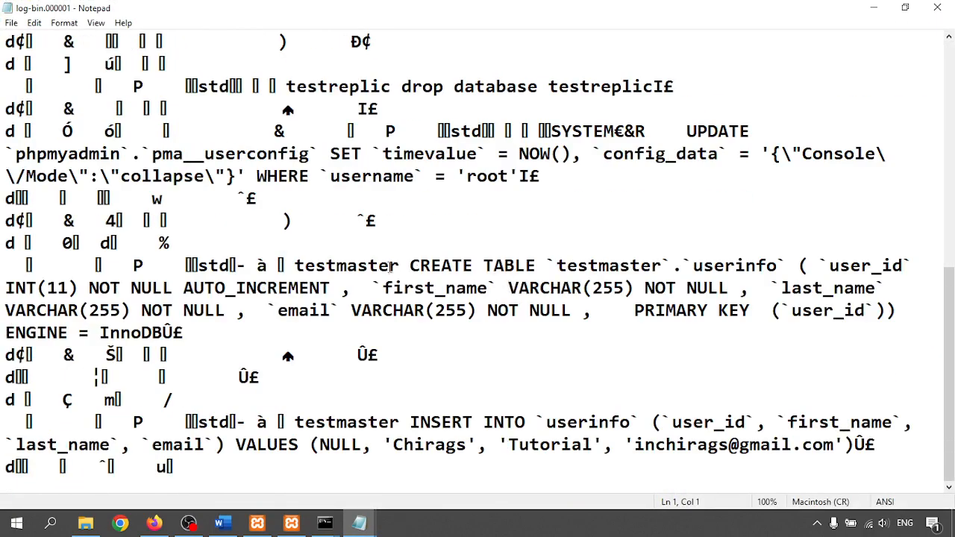
# - Inspect the log's CREATE TABLE and INSERT INTO userinfo statements by selecting them
pyautogui.moveTo(391, 266); pyautogui.dragTo(546, 357)
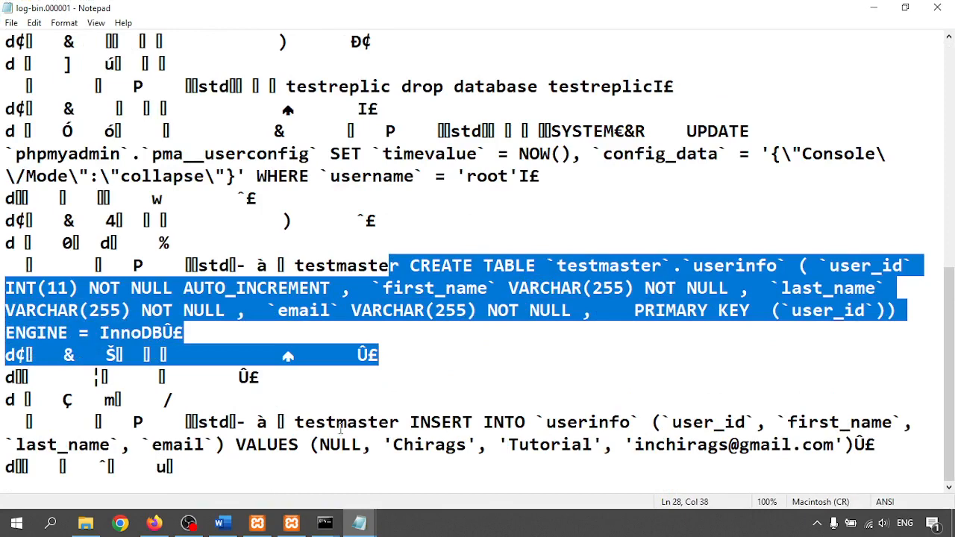
pyautogui.moveTo(357, 422); pyautogui.dragTo(836, 469)
pyautogui.click(399, 426)
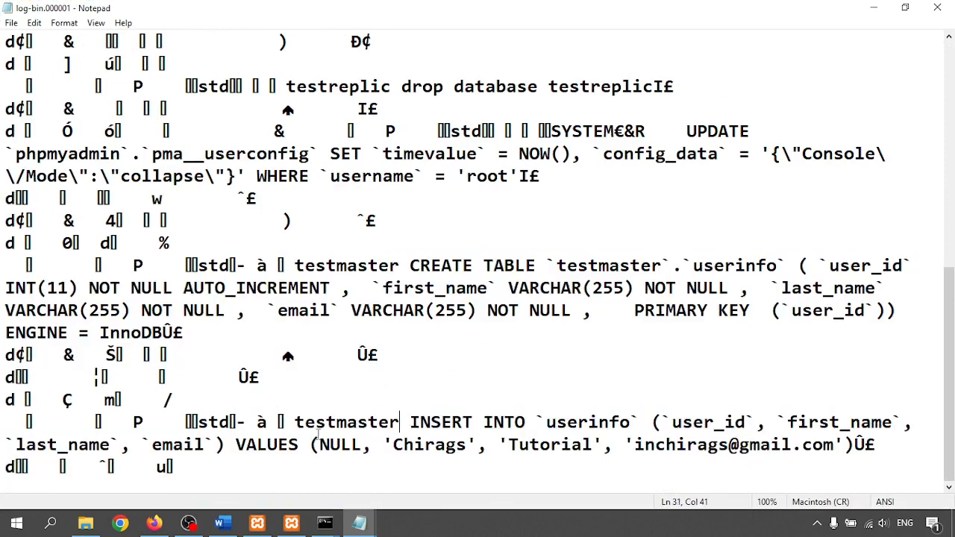
pyautogui.moveTo(319, 435); pyautogui.dragTo(454, 455)
pyautogui.click(700, 445)
pyautogui.scroll(7, 574, 361)
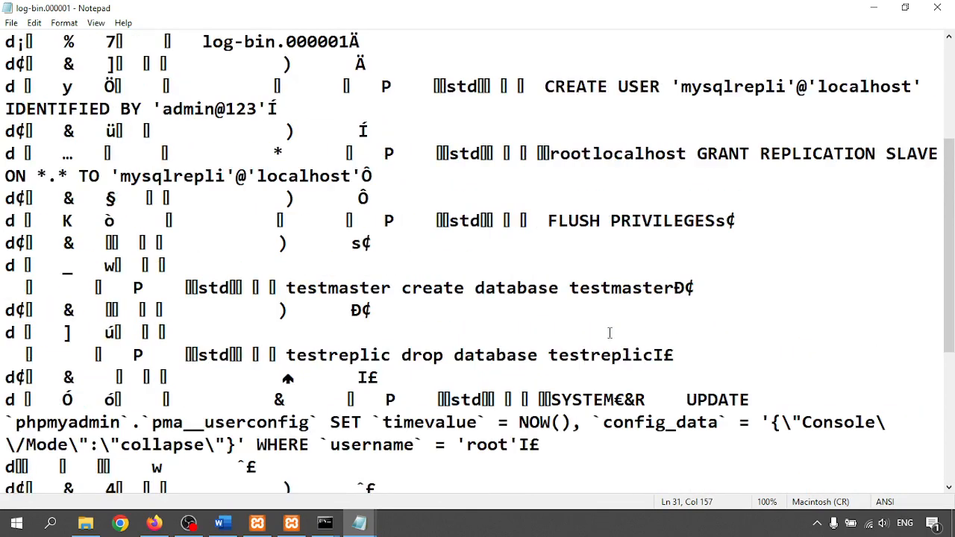
# - Close Notepad, minimize Explorer, and bring the replication tutorial back to page 1
pyautogui.click(938, 8)
pyautogui.click(435, 373)
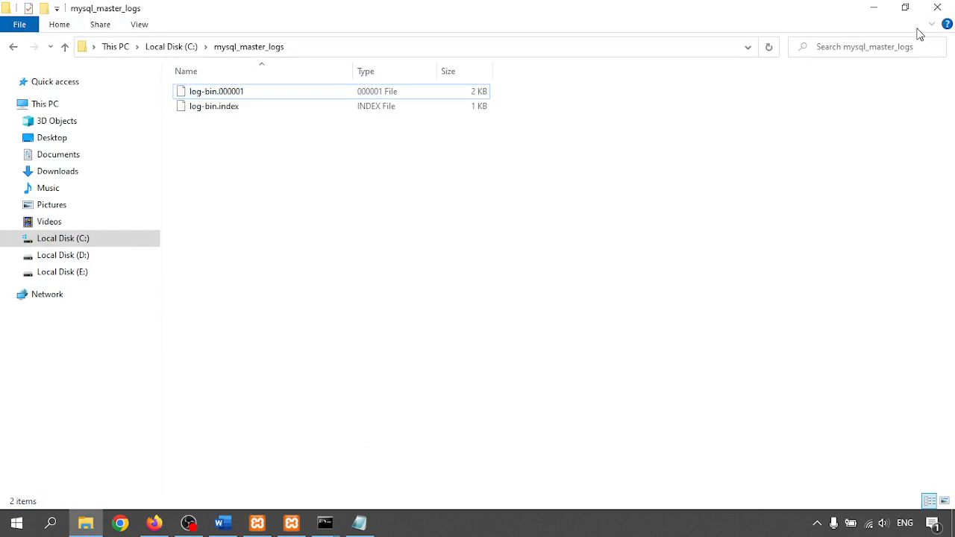
pyautogui.click(876, 9)
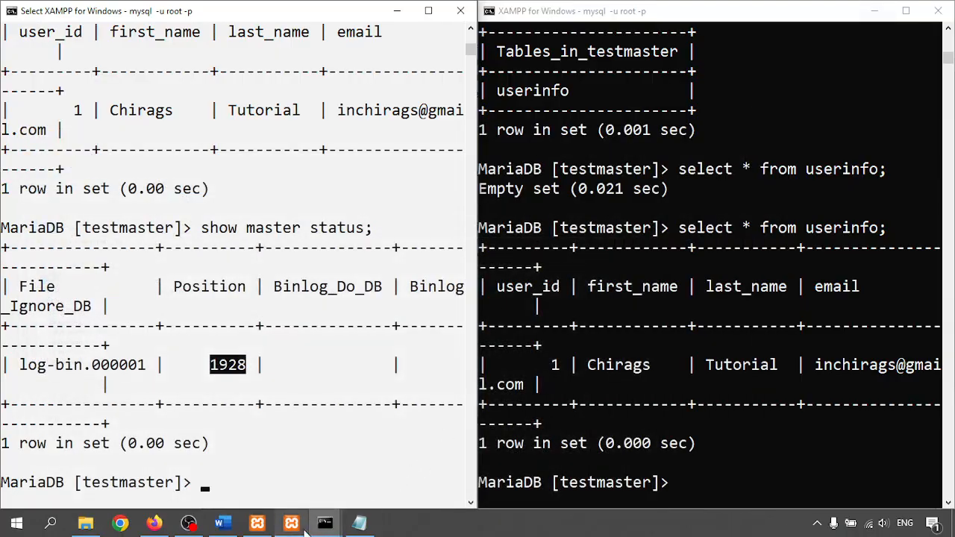
pyautogui.click(221, 523)
pyautogui.scroll(10, 386, 276)
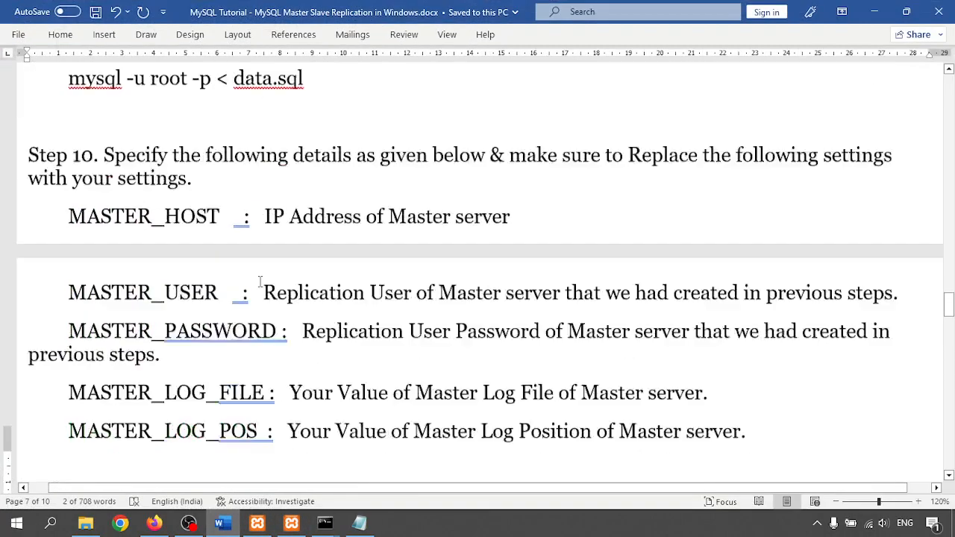
pyautogui.moveTo(950, 289); pyautogui.dragTo(949, 83)
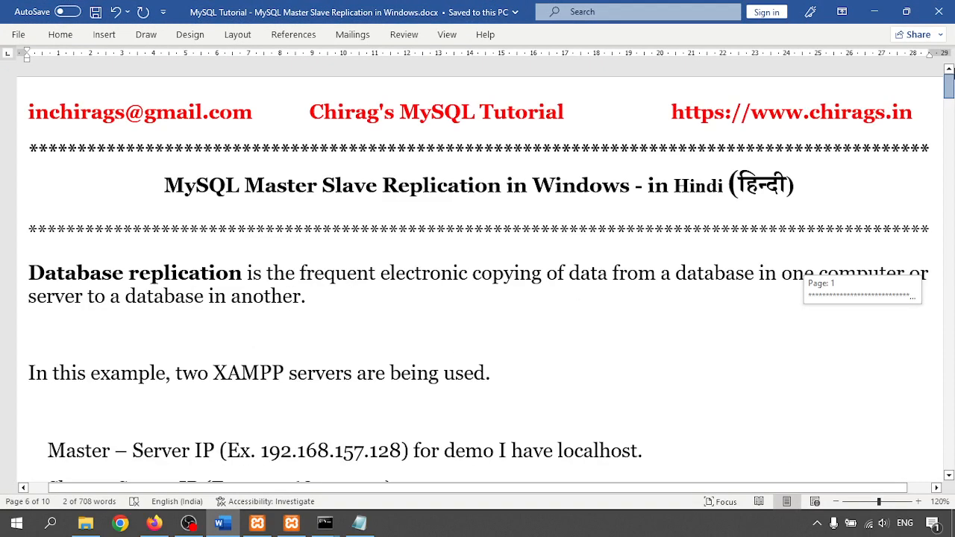
pyautogui.click(449, 530)
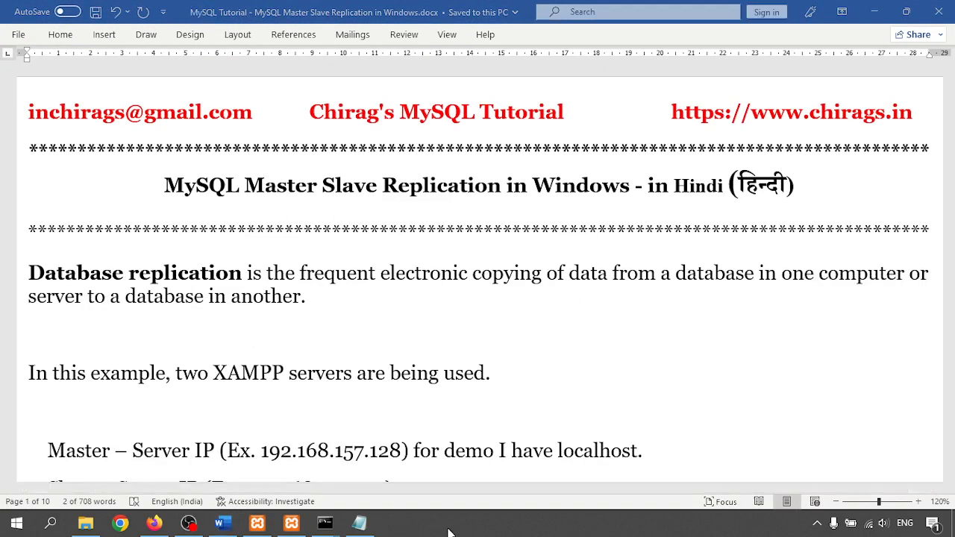